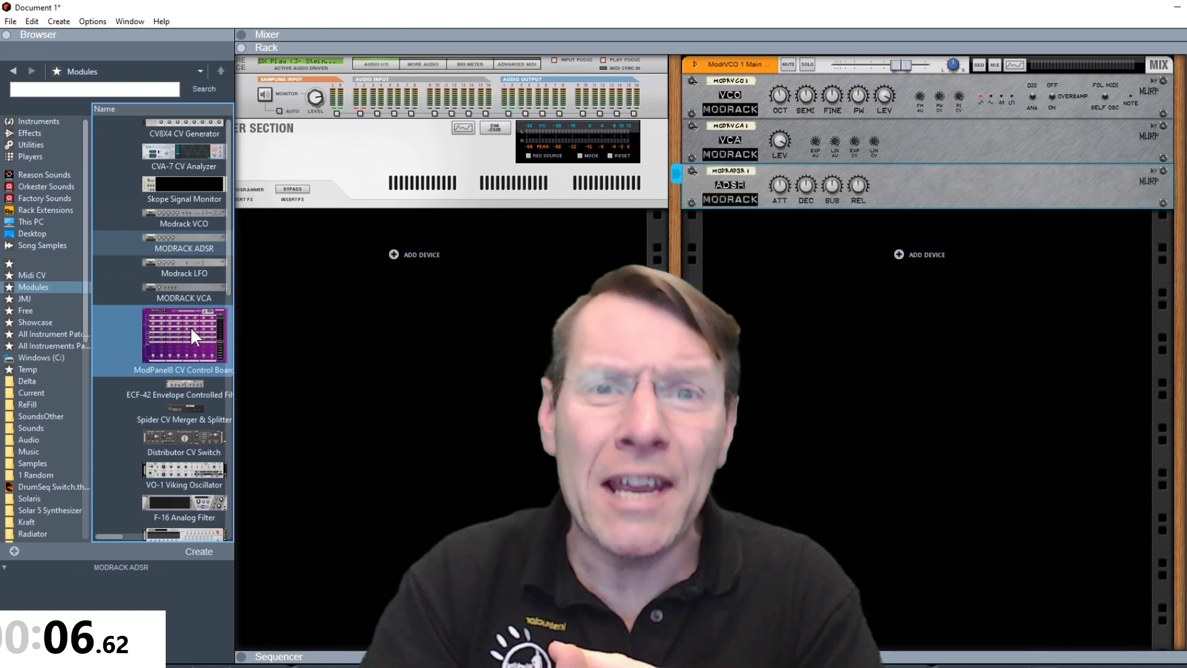
Add a ModPanel8 CV Control Board, an ECF-42 Envelope Controlled Filter and a Spider CV Merger & Splitter to the rack
{"action": "double_click", "coordinate": [190, 325]}
{"action": "double_click", "coordinate": [187, 380]}
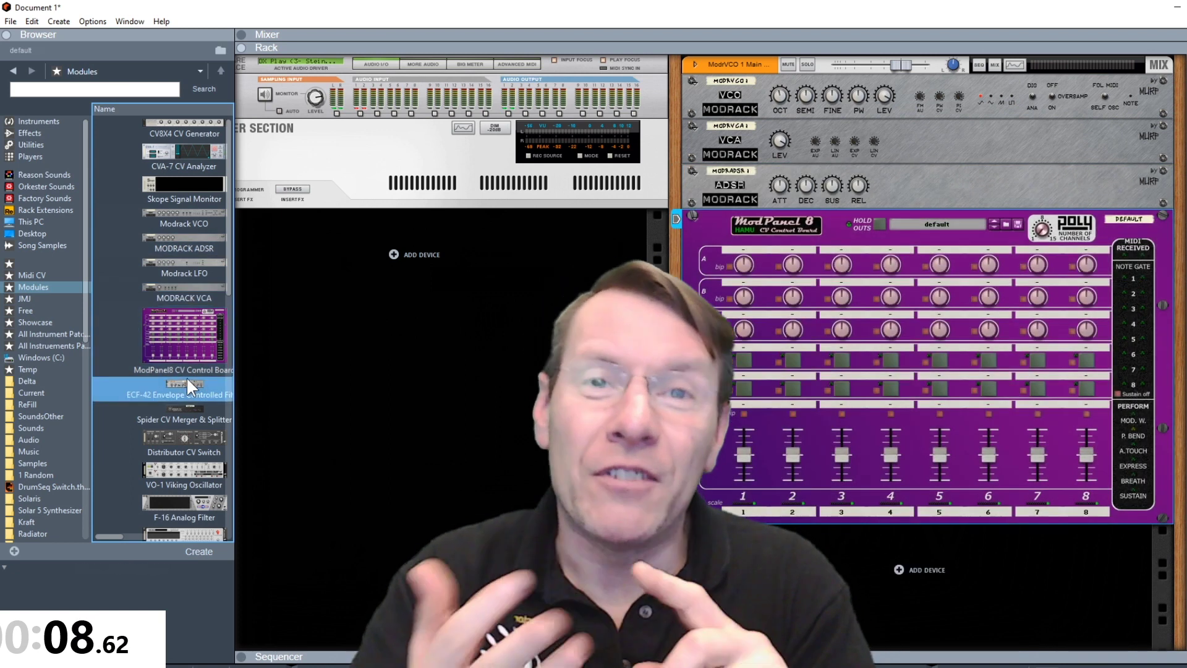
{"action": "double_click", "coordinate": [186, 408]}
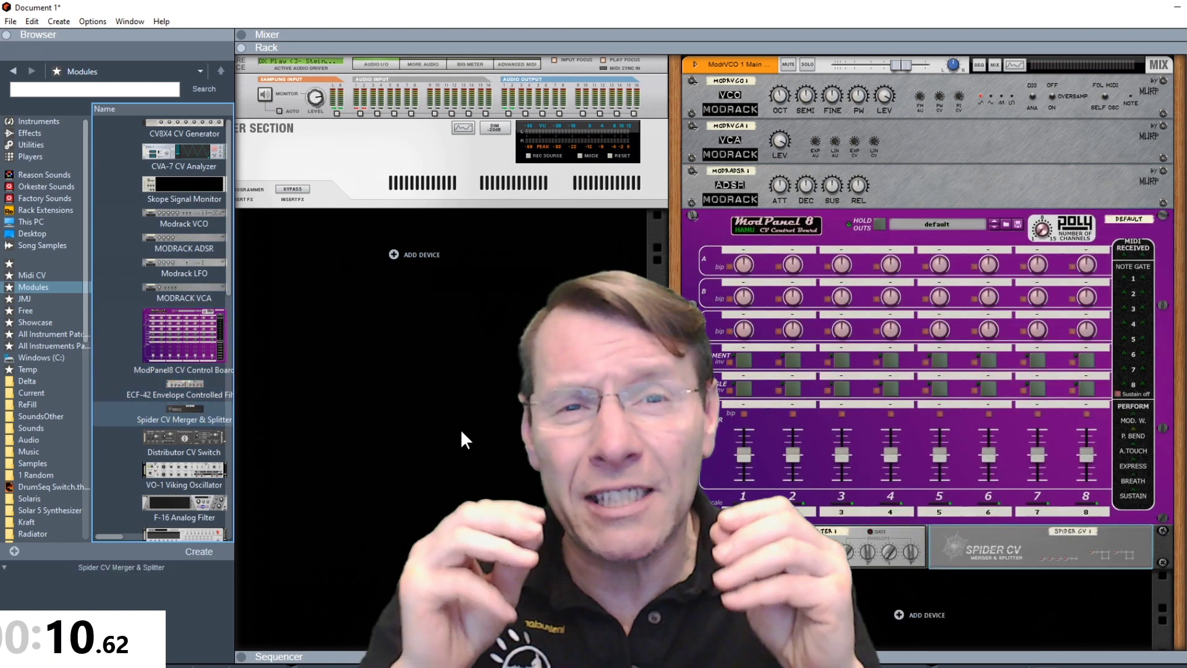
On the rack's rear, route the VCO's sawtooth output through the VCA and ECF-42 filter into the mix channel input
{"action": "key", "text": "Tab"}
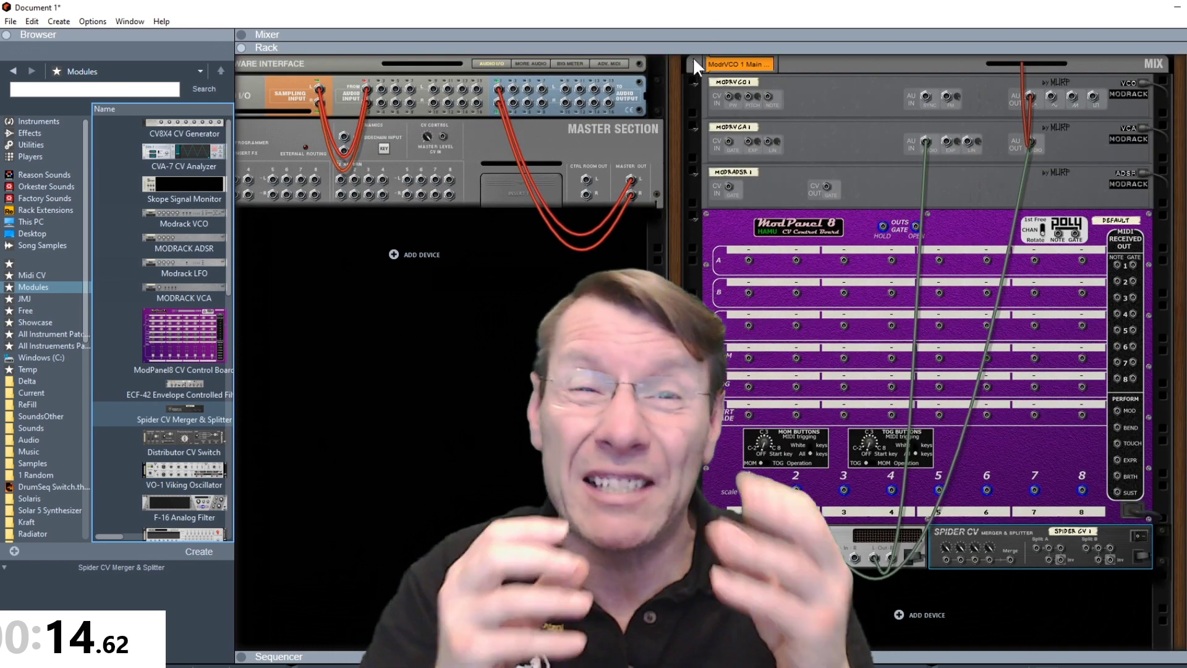
{"action": "left_click", "coordinate": [693, 63]}
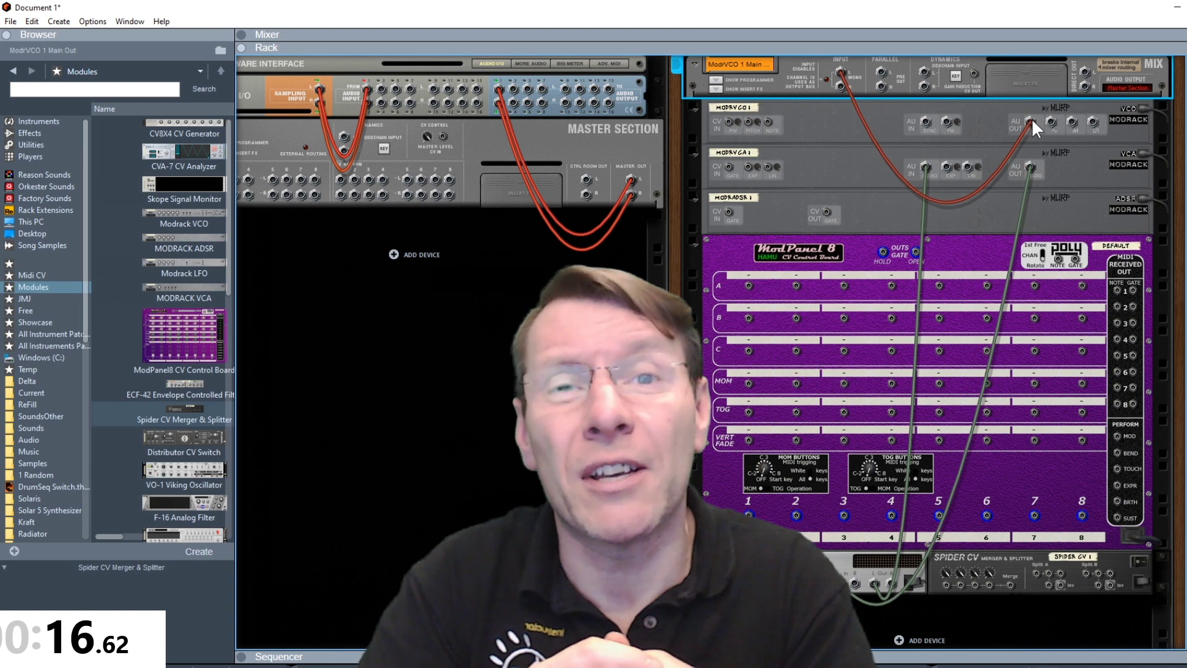
{"action": "left_click_drag", "start_coordinate": [1030, 127], "coordinate": [854, 643]}
{"action": "scroll", "coordinate": [1005, 143], "scroll_direction": "up", "scroll_amount": 1}
{"action": "left_click_drag", "start_coordinate": [1074, 123], "coordinate": [927, 170]}
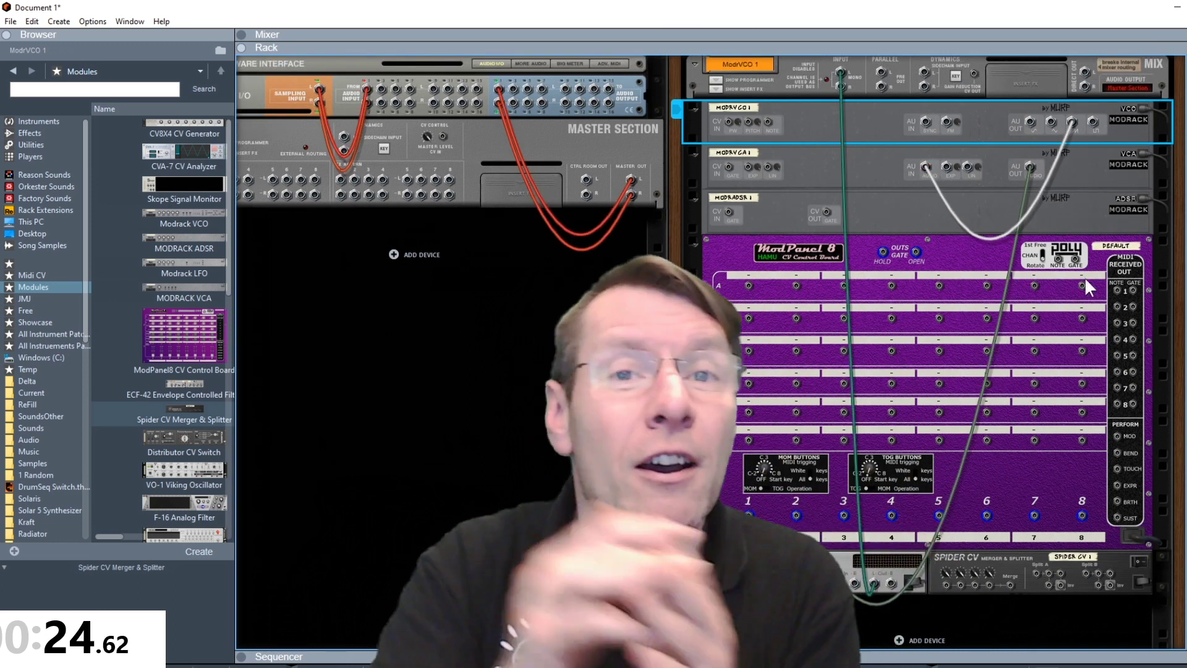
Split ModPanel gate 1 to the filter and ADSR, patch the ADSR output to the VCA, and patch note 1 to the VCO
{"action": "left_click_drag", "start_coordinate": [1133, 291], "coordinate": [873, 584]}
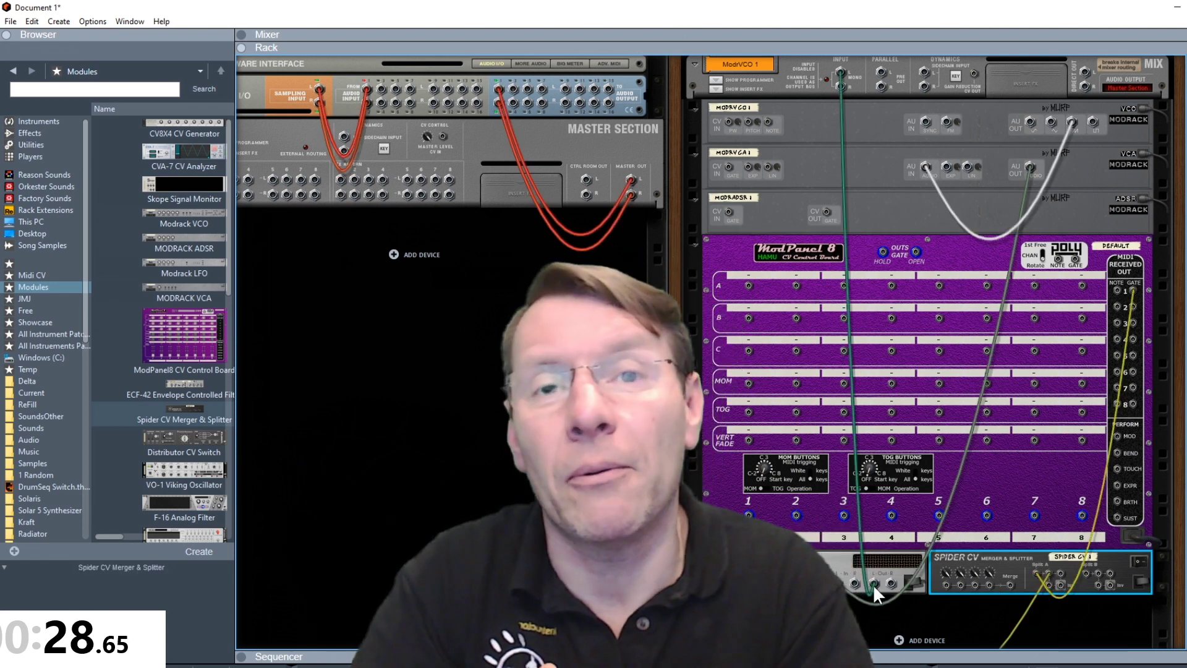
{"action": "left_click_drag", "start_coordinate": [1062, 581], "coordinate": [730, 215]}
{"action": "left_click_drag", "start_coordinate": [826, 214], "coordinate": [730, 169]}
{"action": "left_click_drag", "start_coordinate": [1114, 287], "coordinate": [769, 123]}
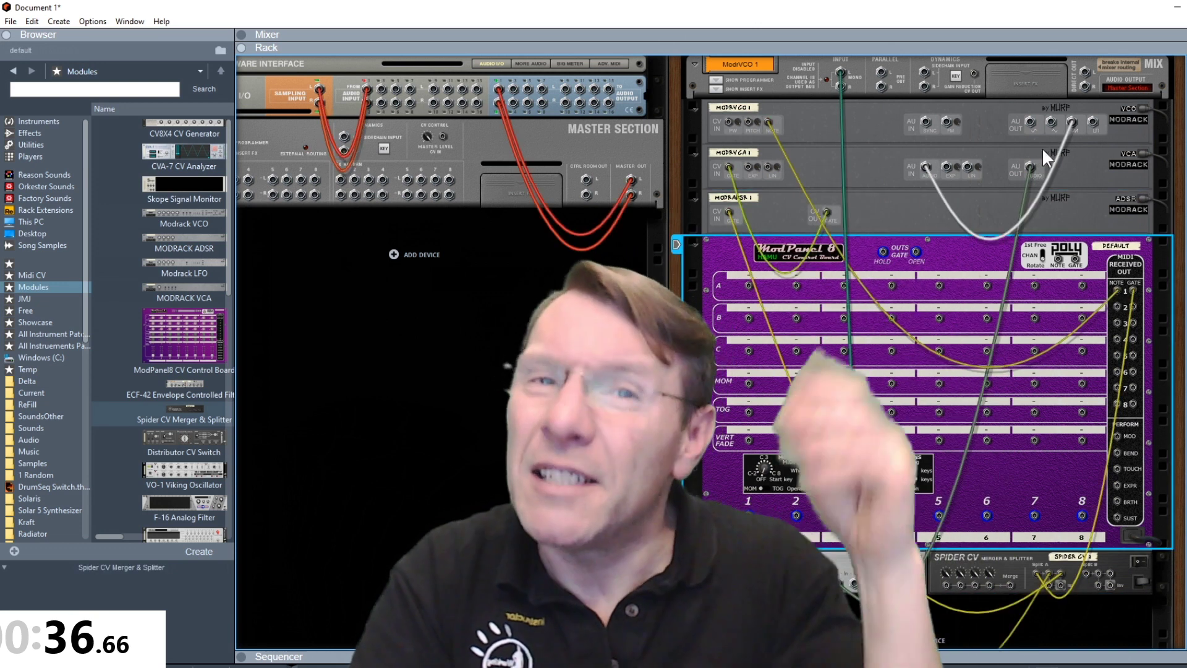
Toggle the VCO's FOL MIDI/SELF OSC switch on the rack's front and set the ADSR's sustain to 0.00
{"action": "key", "text": "Tab"}
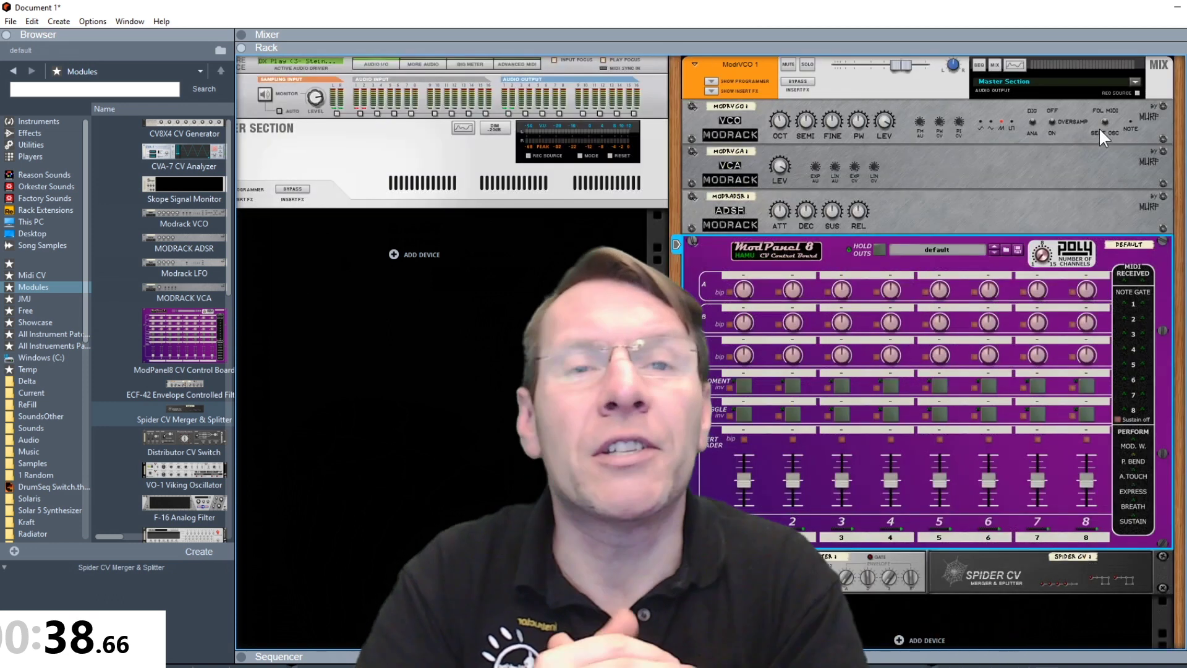
{"action": "left_click", "coordinate": [1104, 120]}
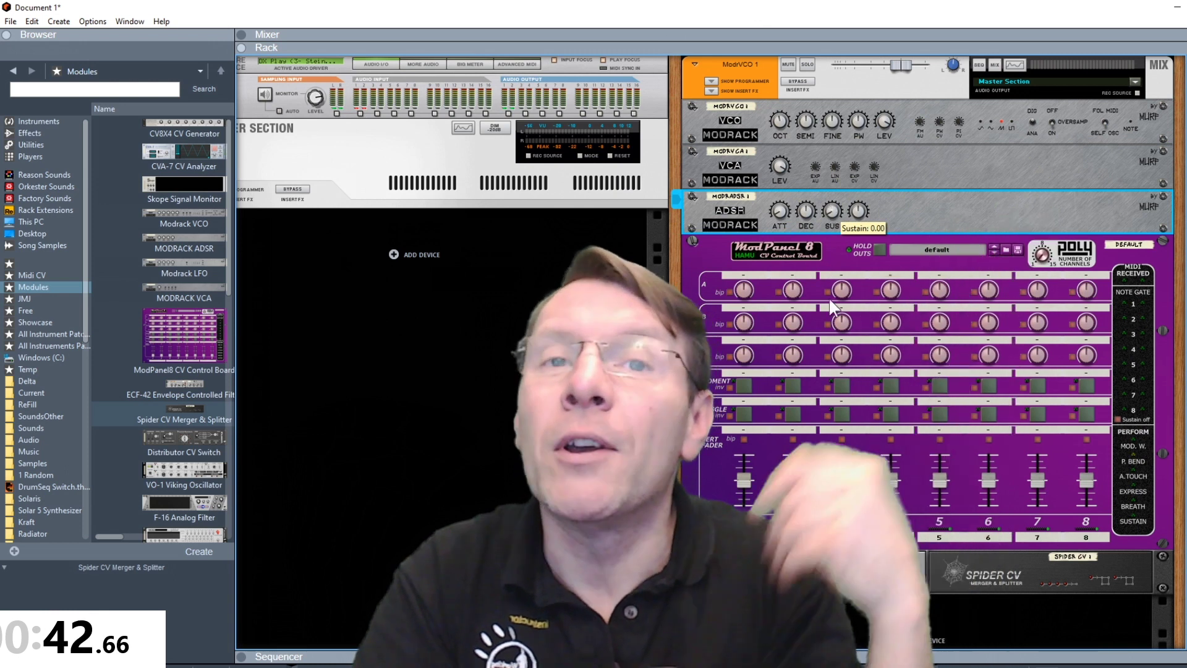
{"action": "left_click", "coordinate": [787, 213]}
Adjust the ECF-42 filter's resonance and set its envelope attack to 0
{"action": "scroll", "coordinate": [821, 366], "scroll_direction": "down", "scroll_amount": 3}
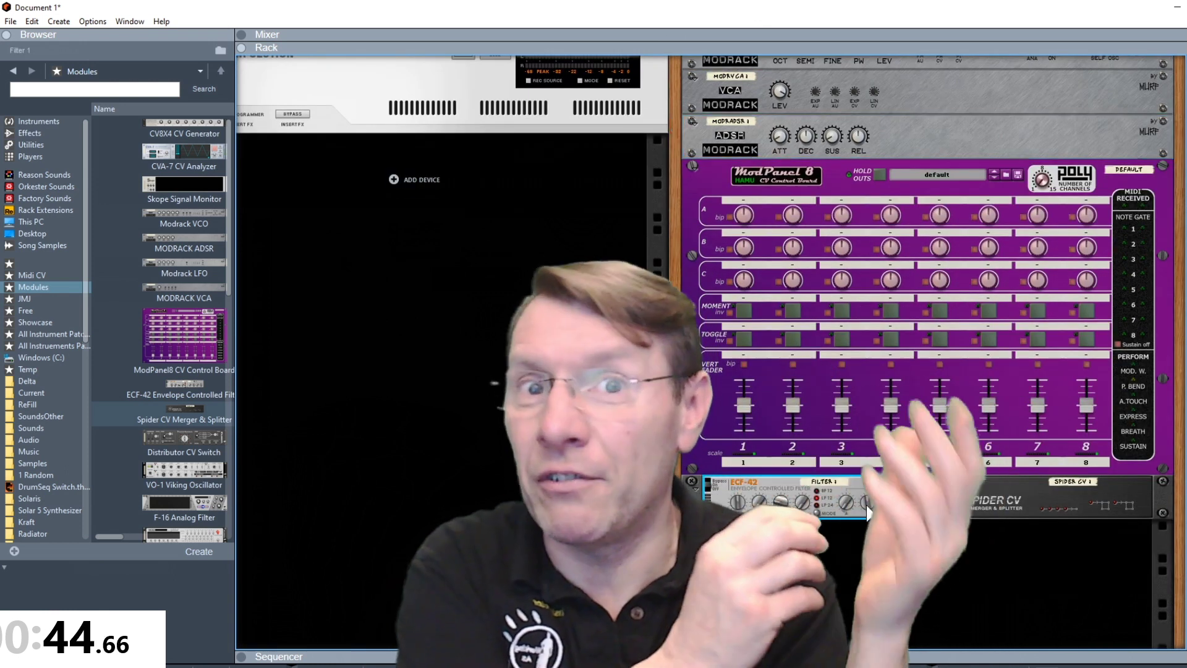
{"action": "left_click", "coordinate": [758, 513]}
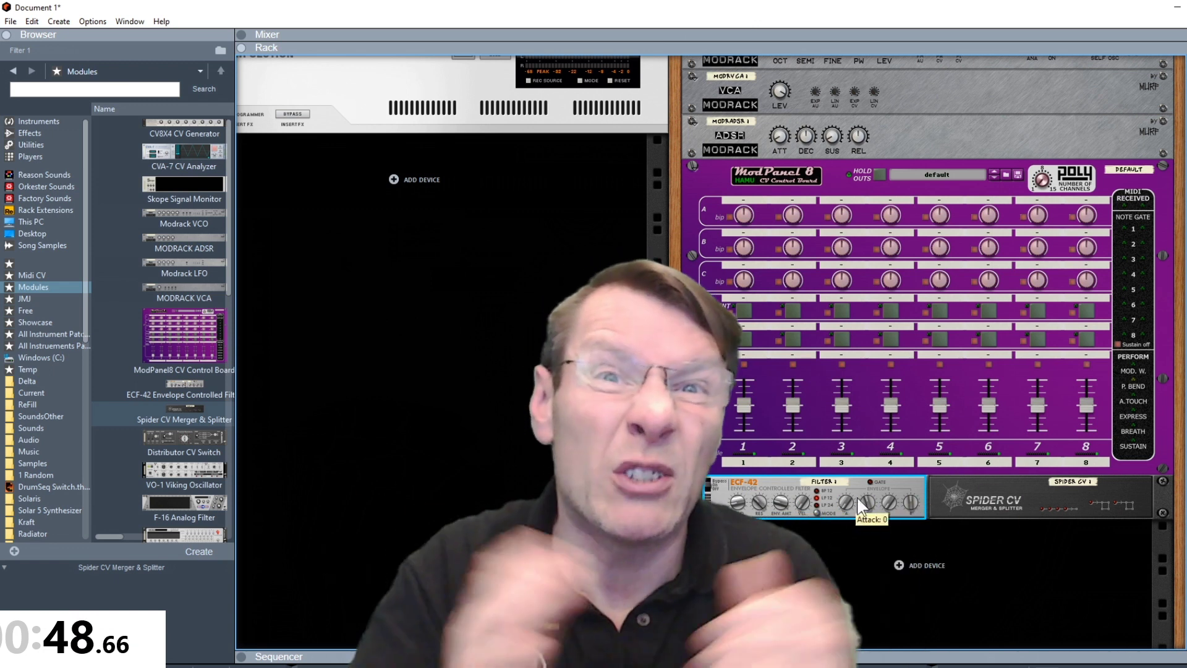
Add The Echo and an RV7000 MkII Reverb as mix channel insert effects and adjust The Echo's dry/wet balance
{"action": "scroll", "coordinate": [854, 184], "scroll_direction": "up", "scroll_amount": 3}
{"action": "left_click", "coordinate": [717, 92]}
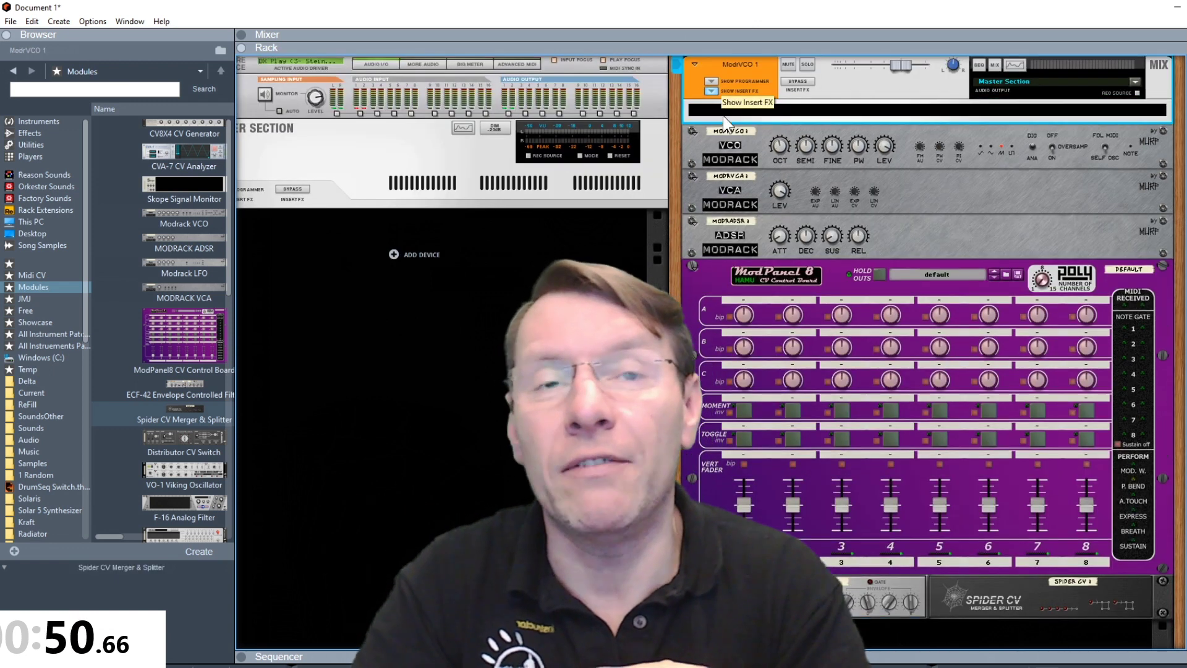
{"action": "left_click", "coordinate": [23, 131]}
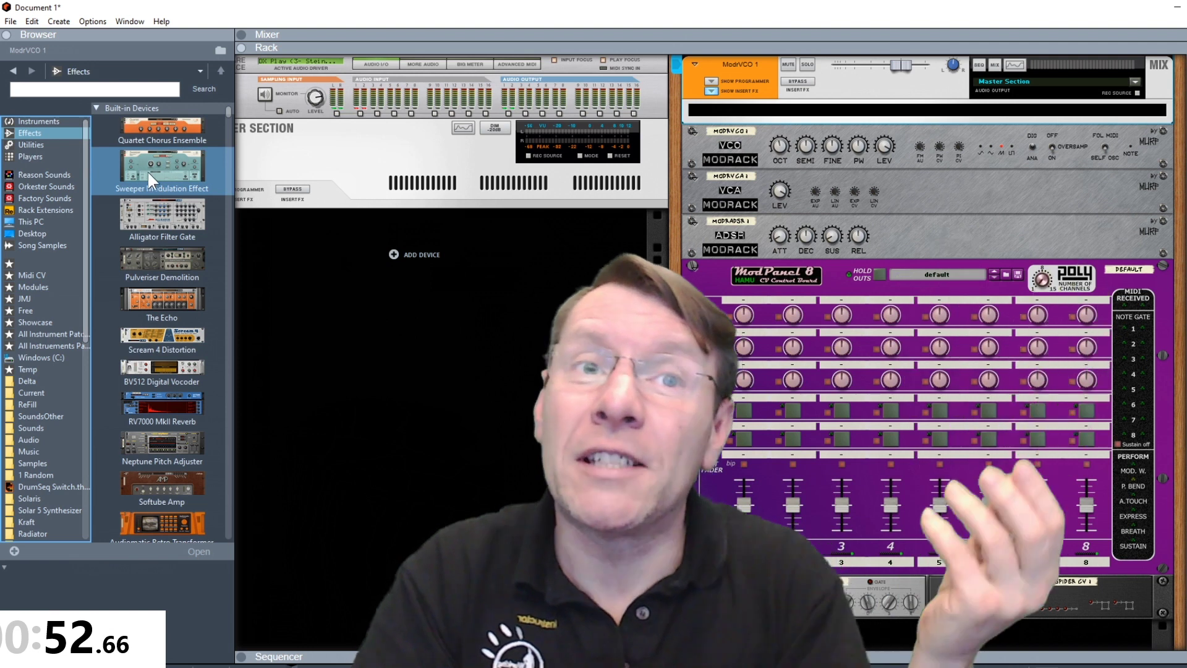
{"action": "double_click", "coordinate": [159, 302]}
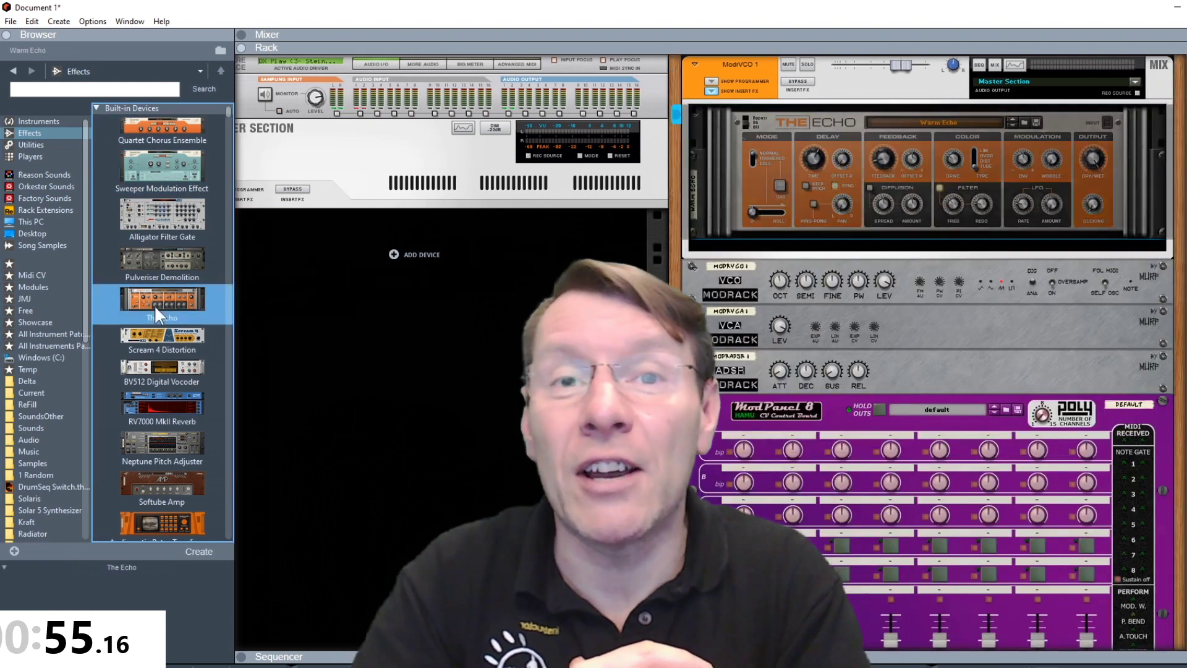
{"action": "left_click_drag", "start_coordinate": [172, 401], "coordinate": [962, 237]}
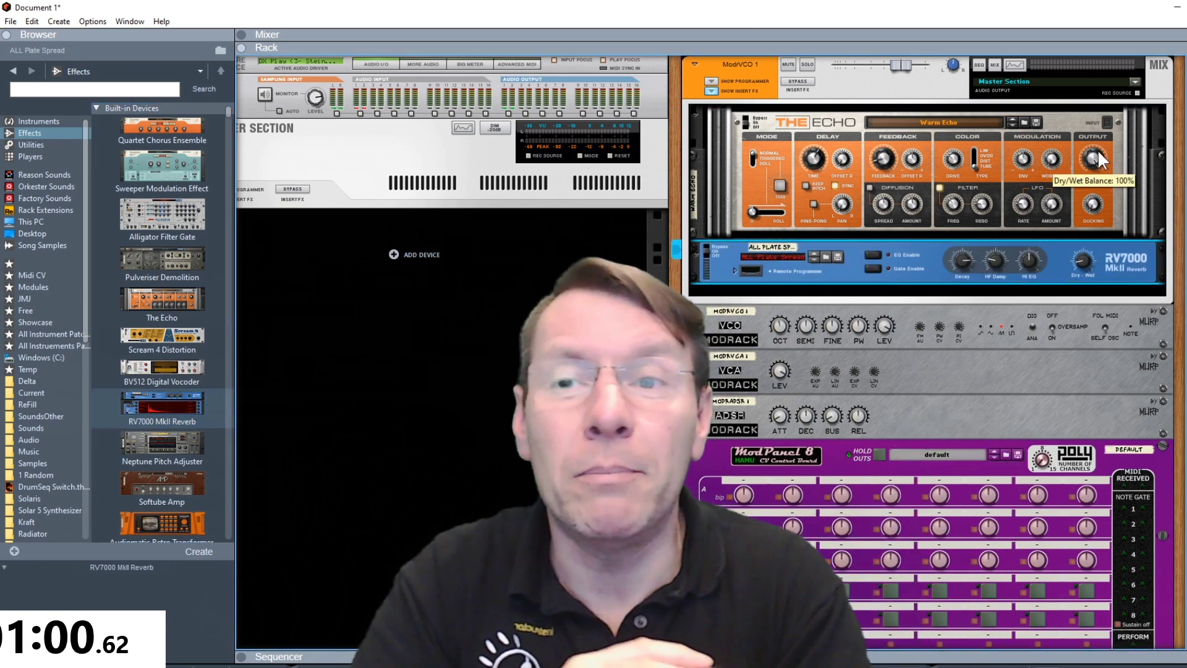
{"action": "left_click", "coordinate": [1097, 150]}
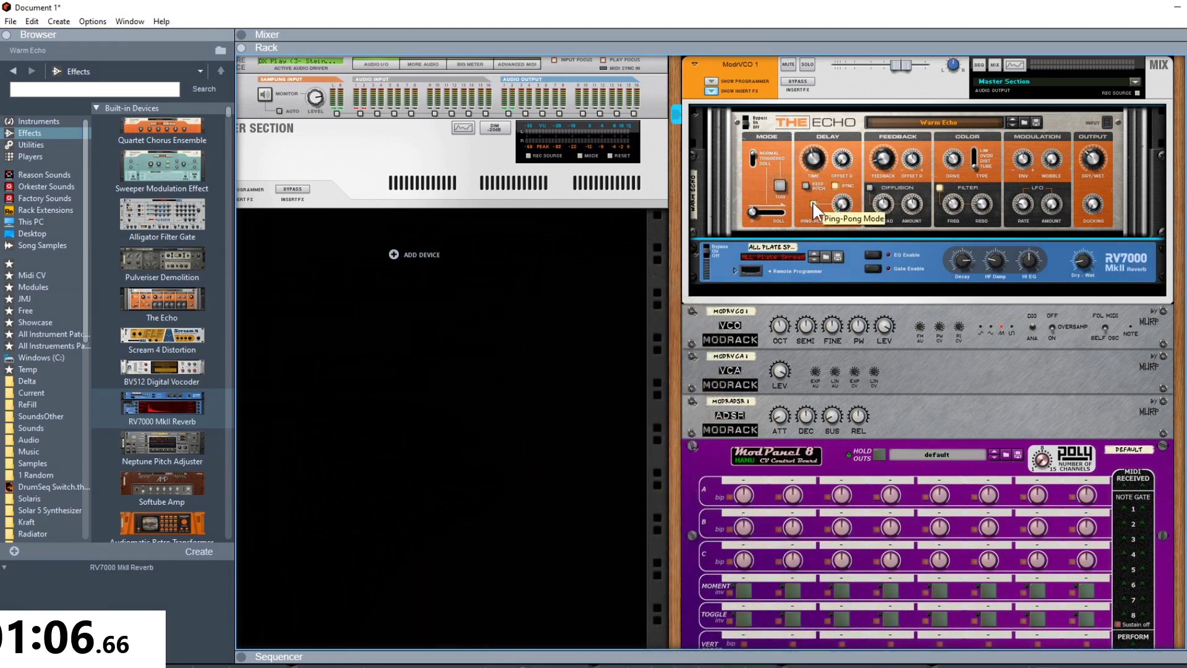
Set the ECF-42 filter's envelope decay to 59 and its envelope amount to 71
{"action": "scroll", "coordinate": [915, 383], "scroll_direction": "down", "scroll_amount": 5}
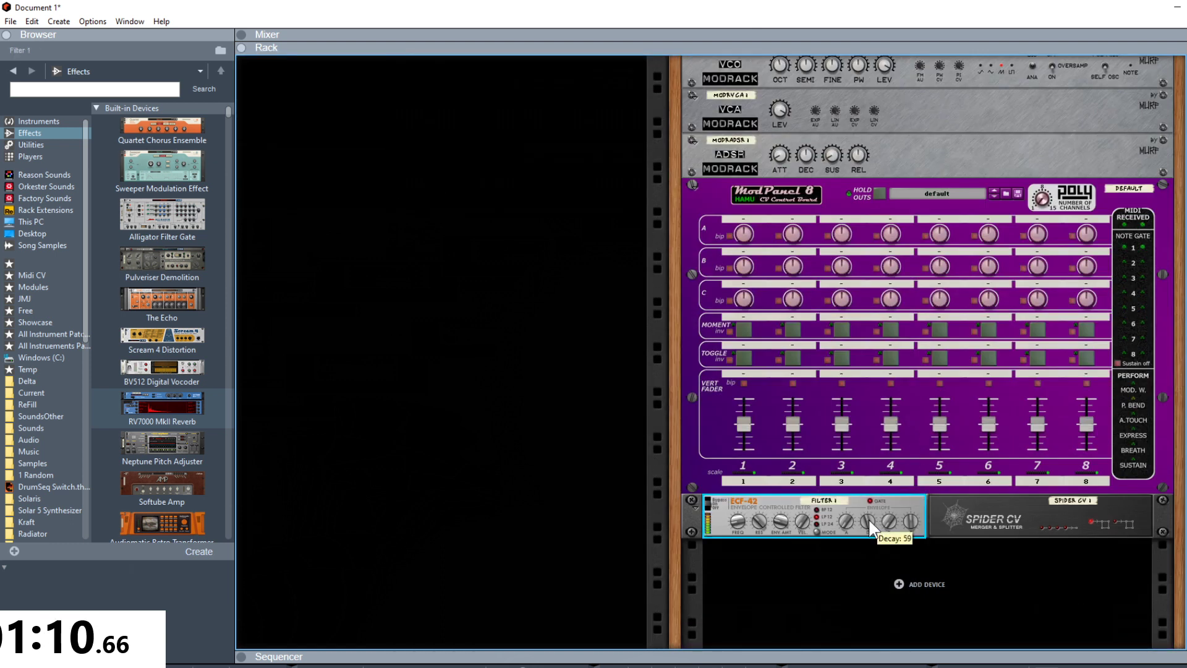
{"action": "left_click_drag", "start_coordinate": [780, 519], "coordinate": [792, 481]}
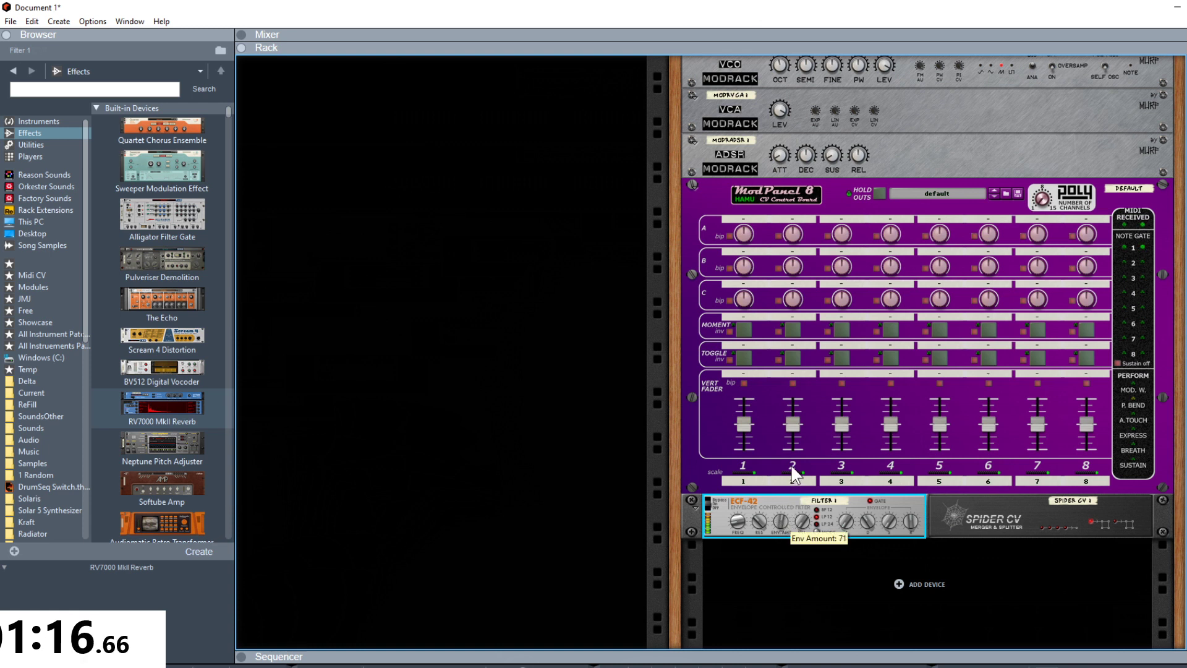
Set the RV7000 reverb's dry/wet to 13 and the mix channel's level to -1.31 dB
{"action": "scroll", "coordinate": [859, 417], "scroll_direction": "up", "scroll_amount": 5}
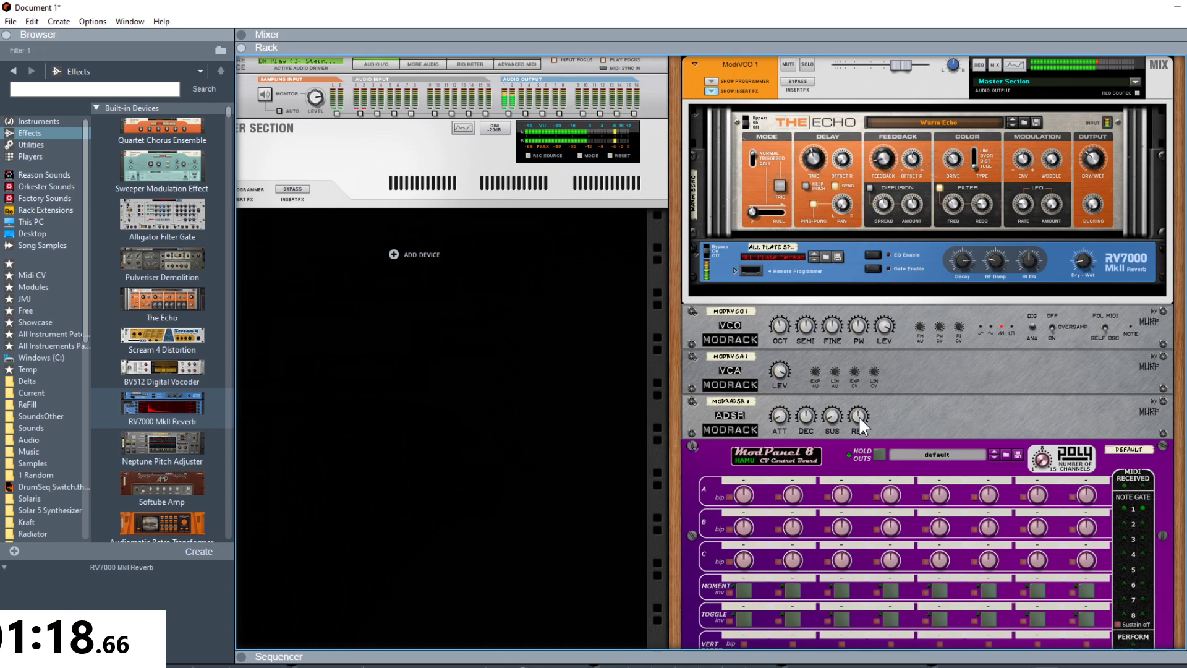
{"action": "left_click", "coordinate": [1079, 258]}
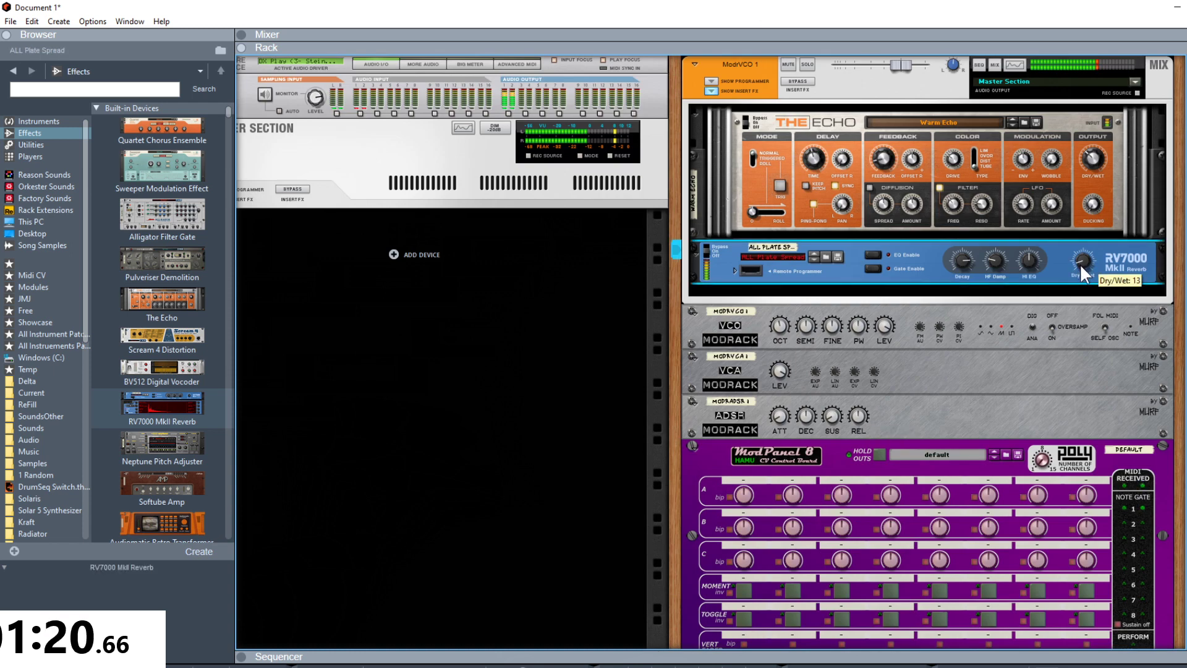
{"action": "left_click_drag", "start_coordinate": [911, 65], "coordinate": [906, 73]}
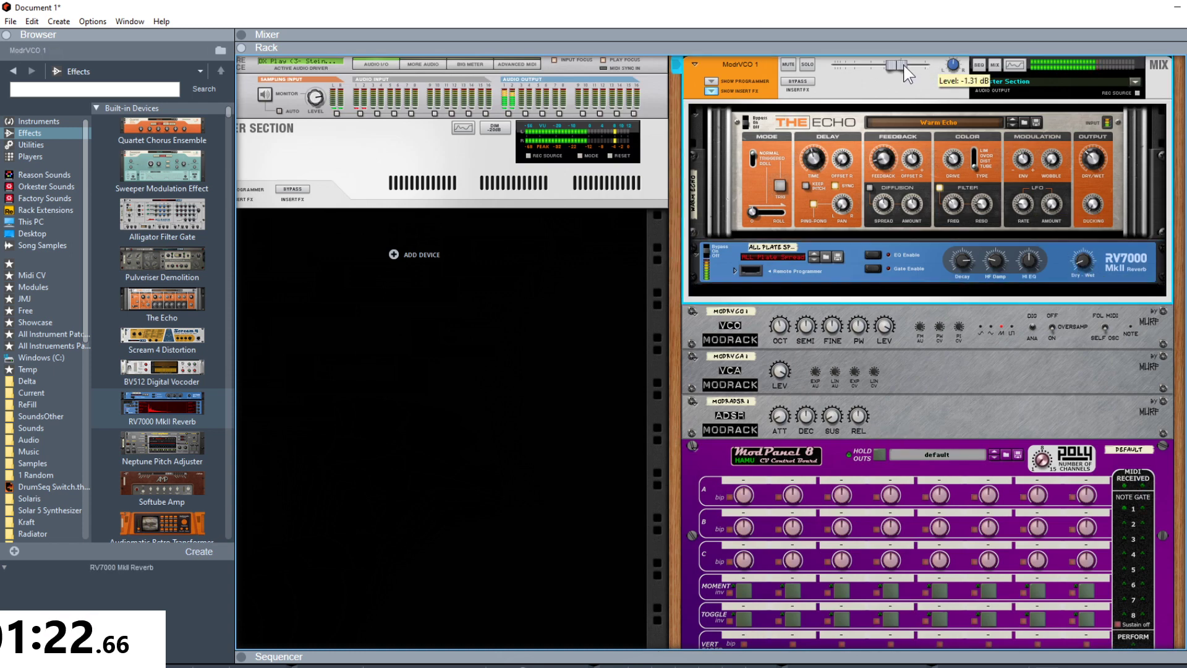
Fine-tune the ECF-42 filter's resonance and raise its envelope decay
{"action": "scroll", "coordinate": [925, 428], "scroll_direction": "down", "scroll_amount": 5}
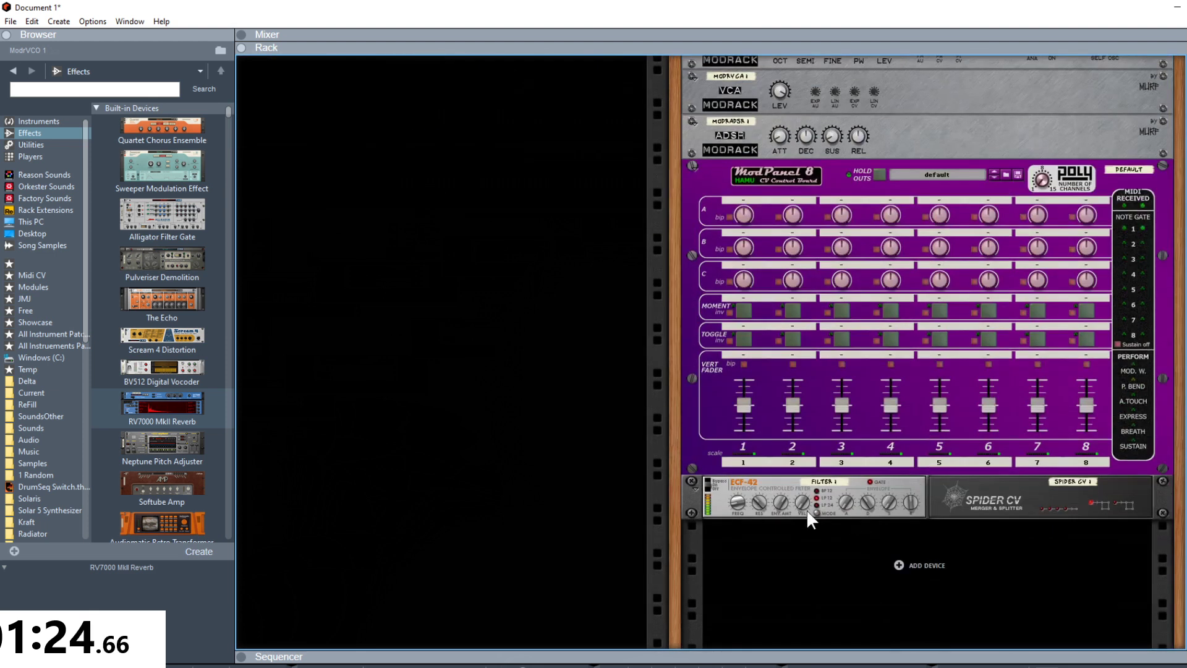
{"action": "left_click", "coordinate": [759, 499]}
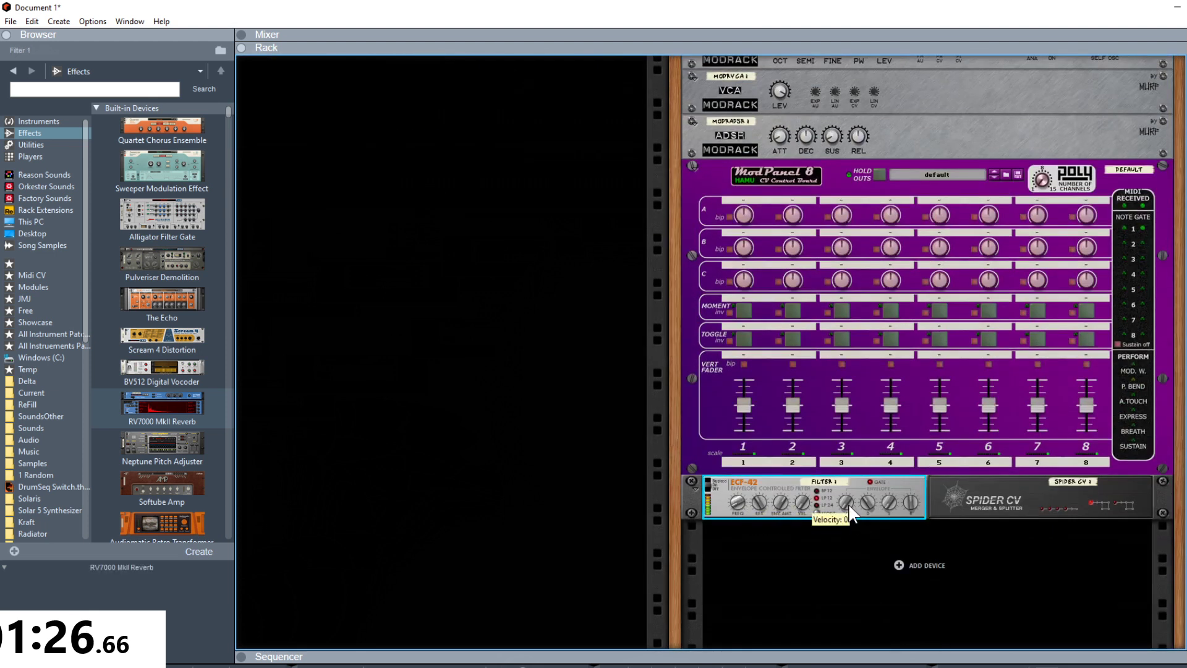
{"action": "left_click_drag", "start_coordinate": [867, 502], "coordinate": [866, 491]}
{"action": "left_click_drag", "start_coordinate": [867, 490], "coordinate": [866, 485]}
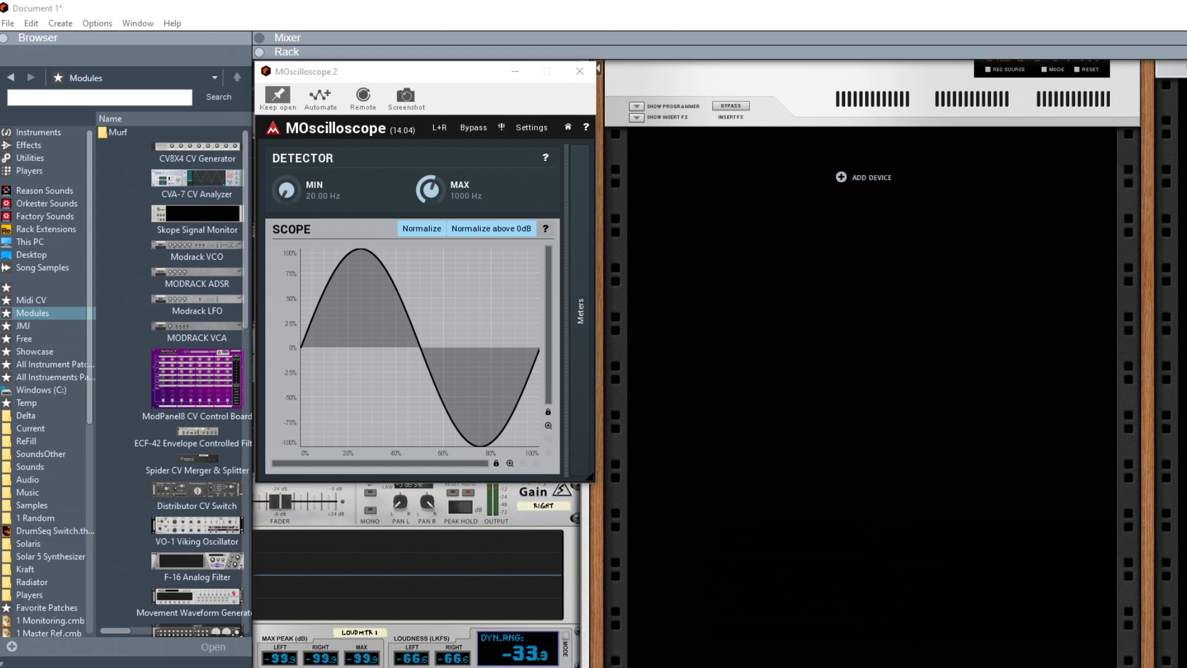
Add a Modrack VCO to the empty rack column and lower its mix channel level to -32.24 dB
{"action": "mouse_move", "coordinate": [187, 242]}
{"action": "left_mouse_down"}
{"action": "mouse_move", "coordinate": [465, 324]}
{"action": "mouse_move", "coordinate": [863, 277]}
{"action": "left_mouse_up"}
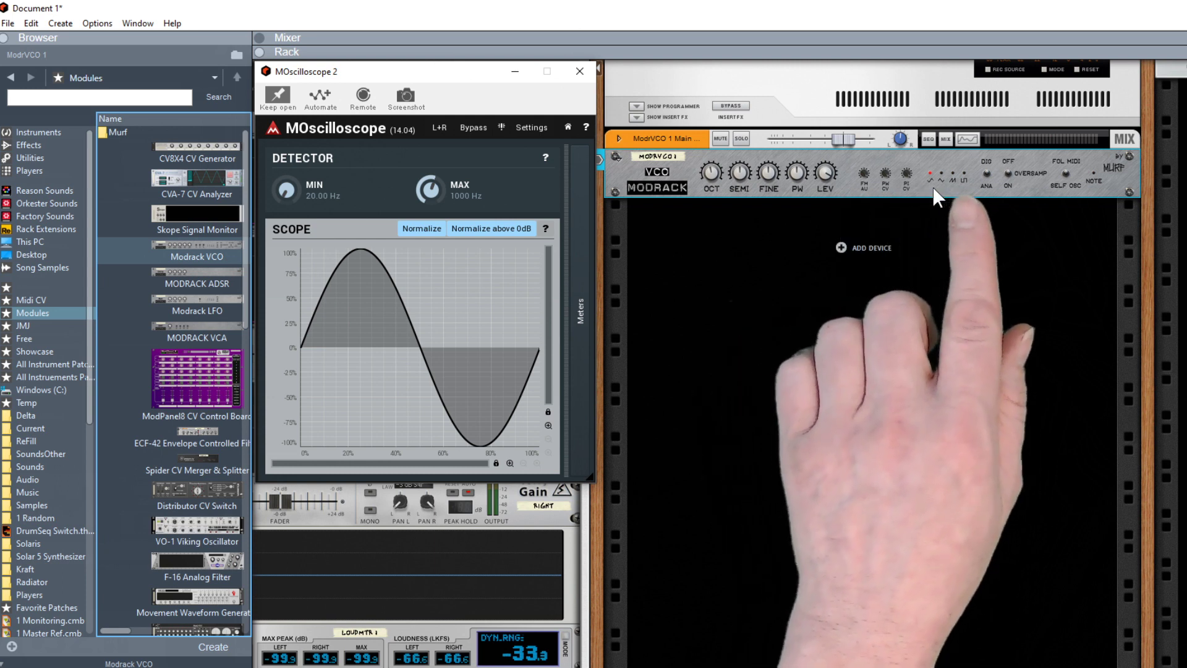
{"action": "left_click", "coordinate": [932, 186]}
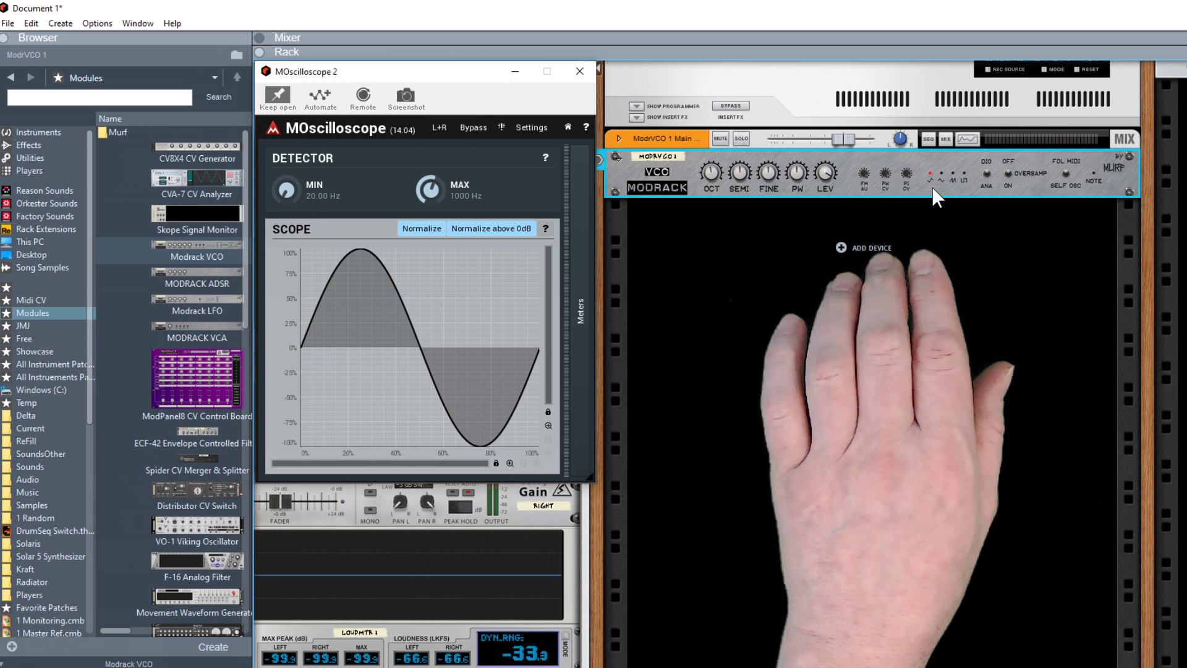
{"action": "key", "text": "Tab"}
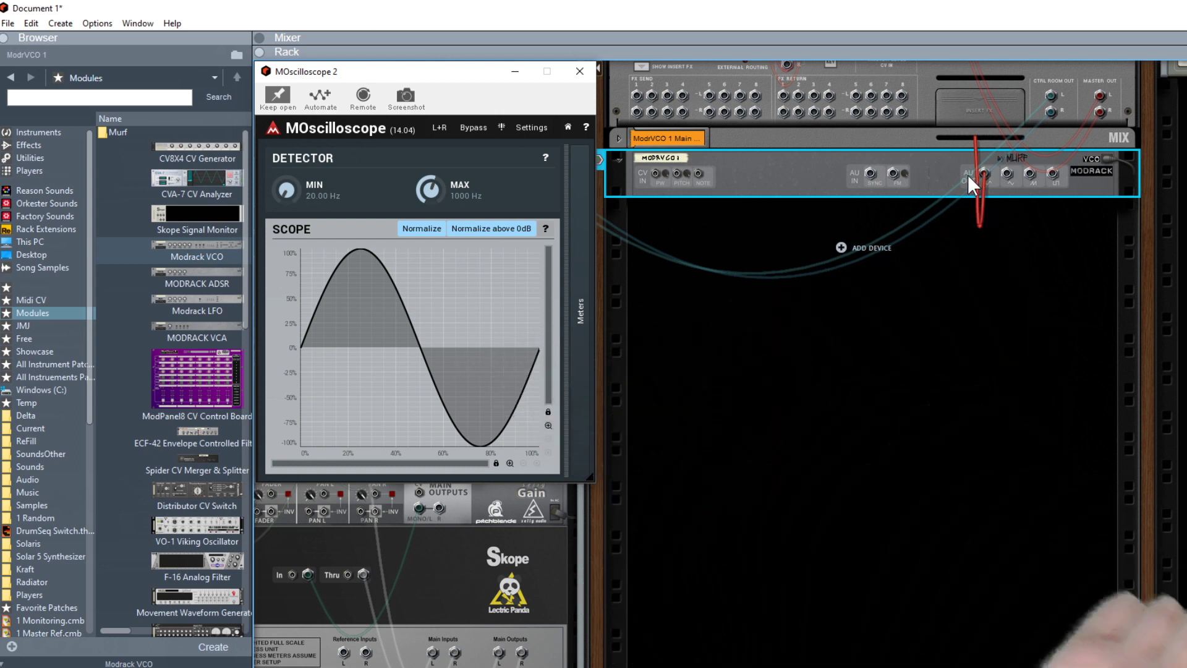
{"action": "key", "text": "Tab"}
{"action": "left_click_drag", "start_coordinate": [842, 139], "coordinate": [793, 139]}
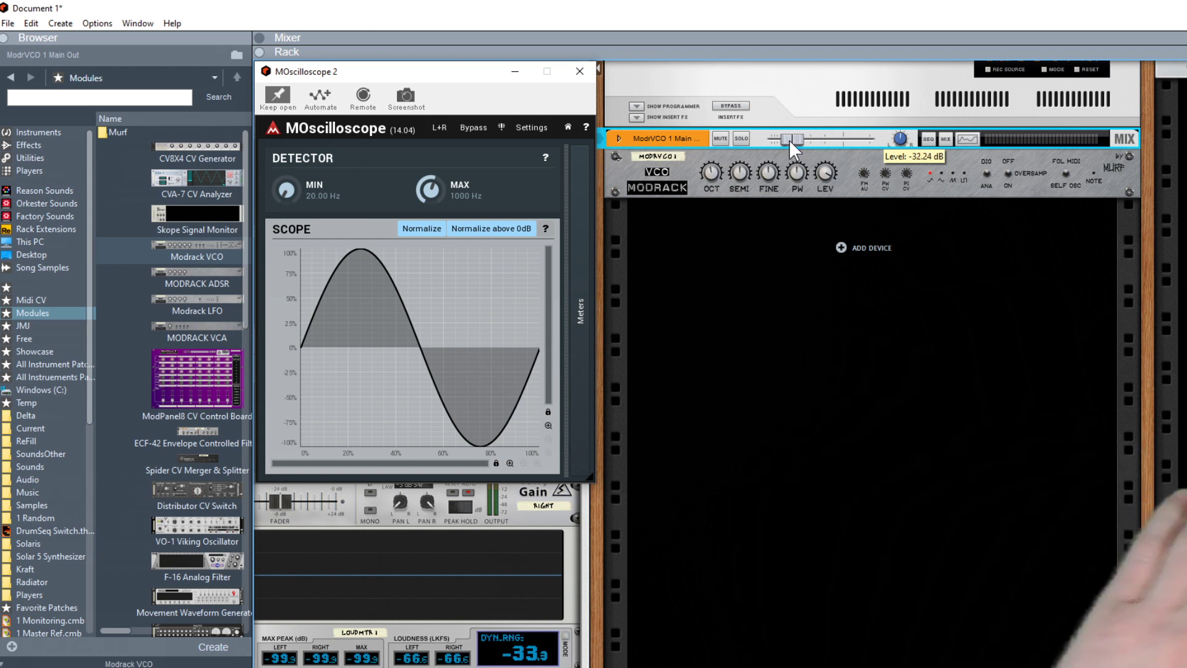
On the rack's rear, move the mix channel cable through the VCO's triangle and sawtooth outputs, ending on the square output
{"action": "key", "text": "Tab"}
{"action": "left_click_drag", "start_coordinate": [985, 168], "coordinate": [1009, 173]}
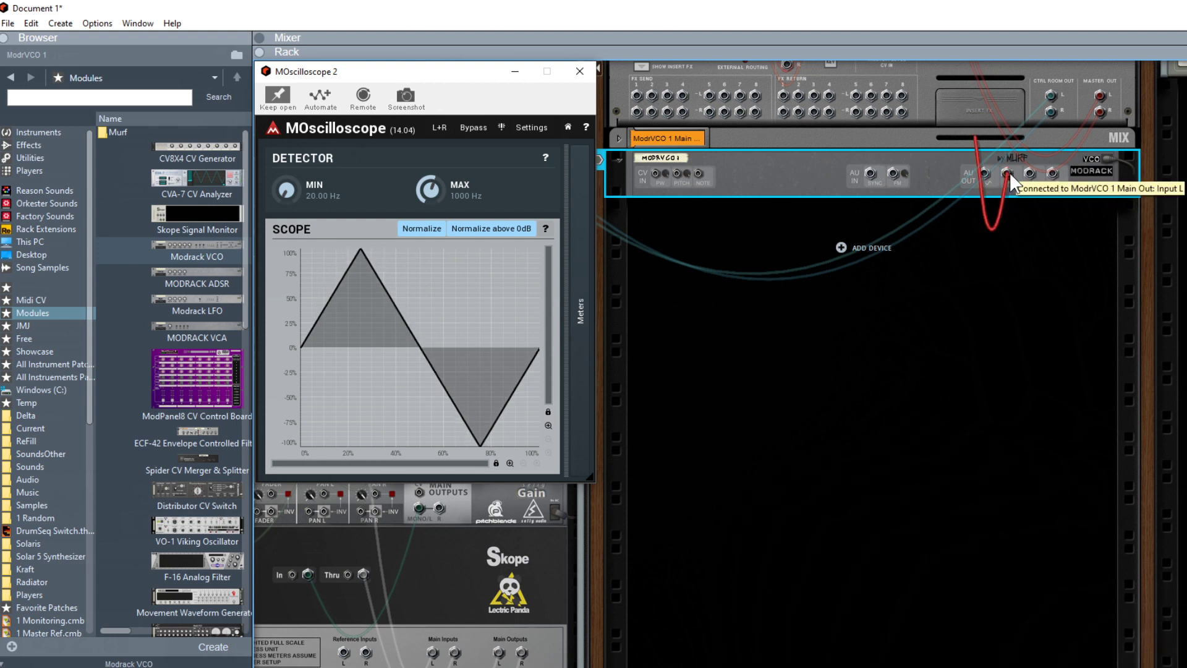
{"action": "left_click_drag", "start_coordinate": [1010, 172], "coordinate": [1031, 173]}
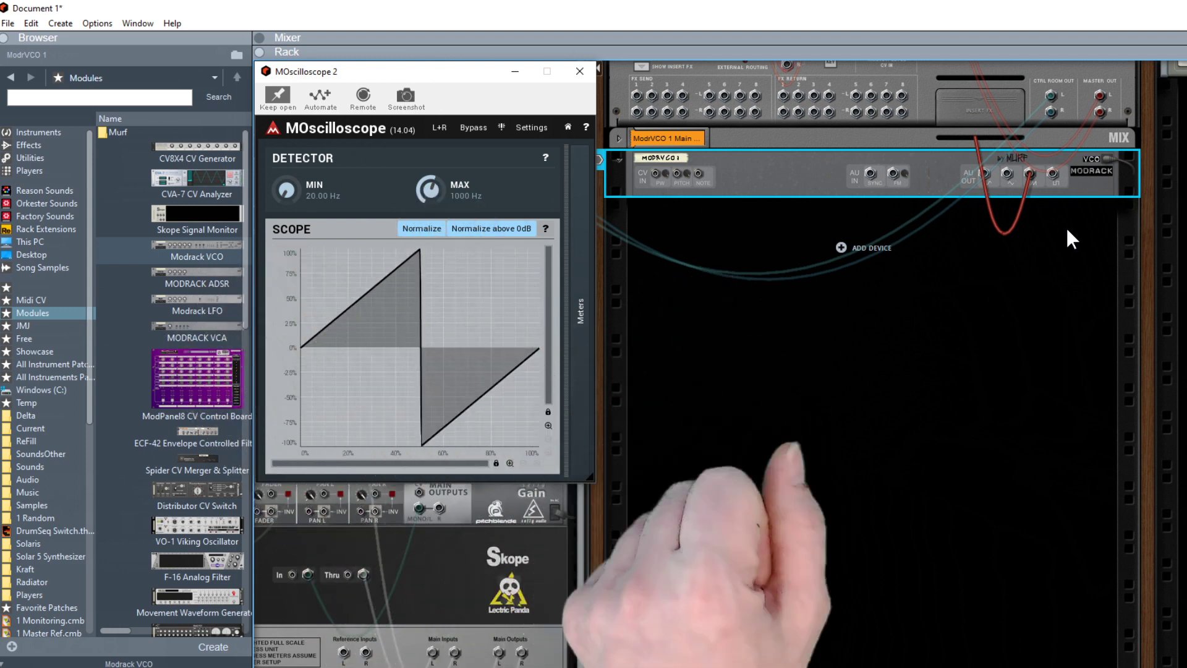
{"action": "left_click_drag", "start_coordinate": [1029, 169], "coordinate": [1052, 173]}
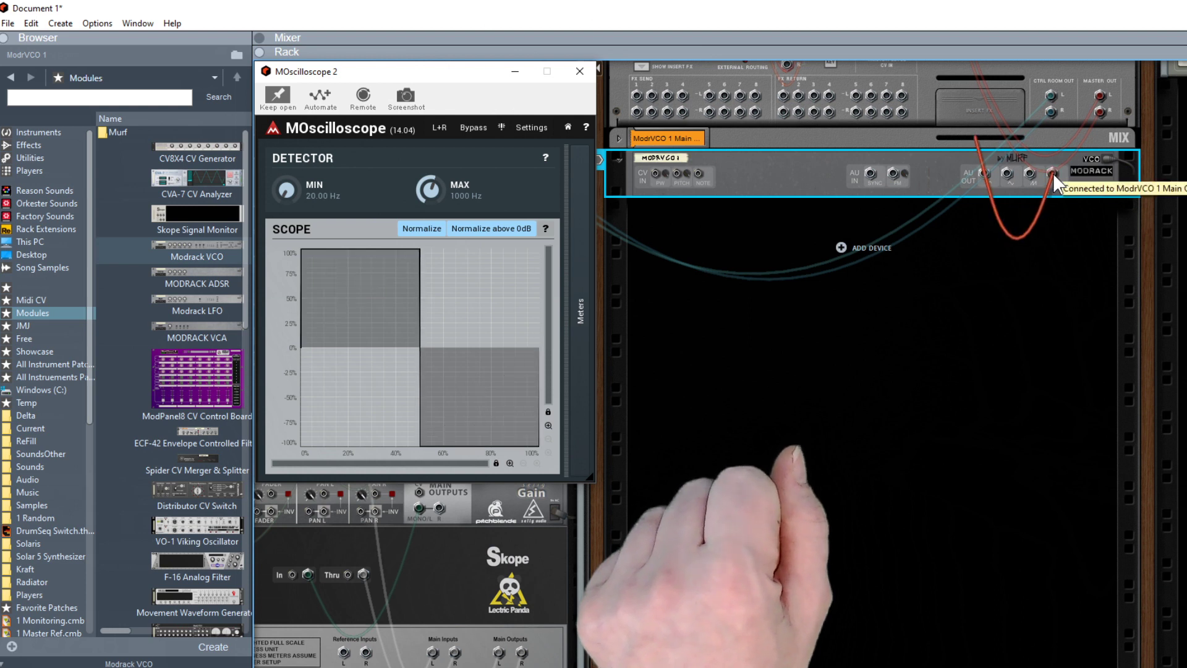
Return to the rack's front, narrow the VCO's pulse width slightly and adjust its fine tuning
{"action": "key", "text": "Tab"}
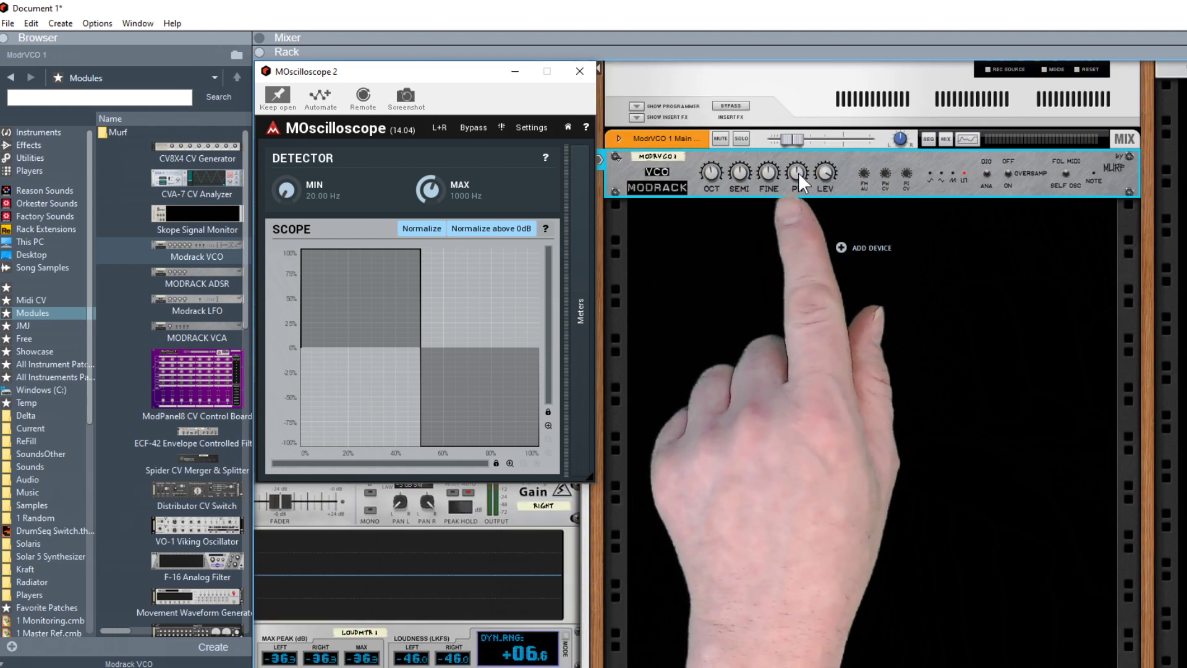
{"action": "mouse_move", "coordinate": [800, 173]}
{"action": "mouse_move", "coordinate": [801, 175]}
{"action": "left_mouse_down"}
{"action": "mouse_move", "coordinate": [801, 239]}
{"action": "mouse_move", "coordinate": [798, 111]}
{"action": "mouse_move", "coordinate": [794, 224]}
{"action": "mouse_move", "coordinate": [796, 126]}
{"action": "mouse_move", "coordinate": [796, 197]}
{"action": "mouse_move", "coordinate": [796, 132]}
{"action": "mouse_move", "coordinate": [802, 183]}
{"action": "left_mouse_up"}
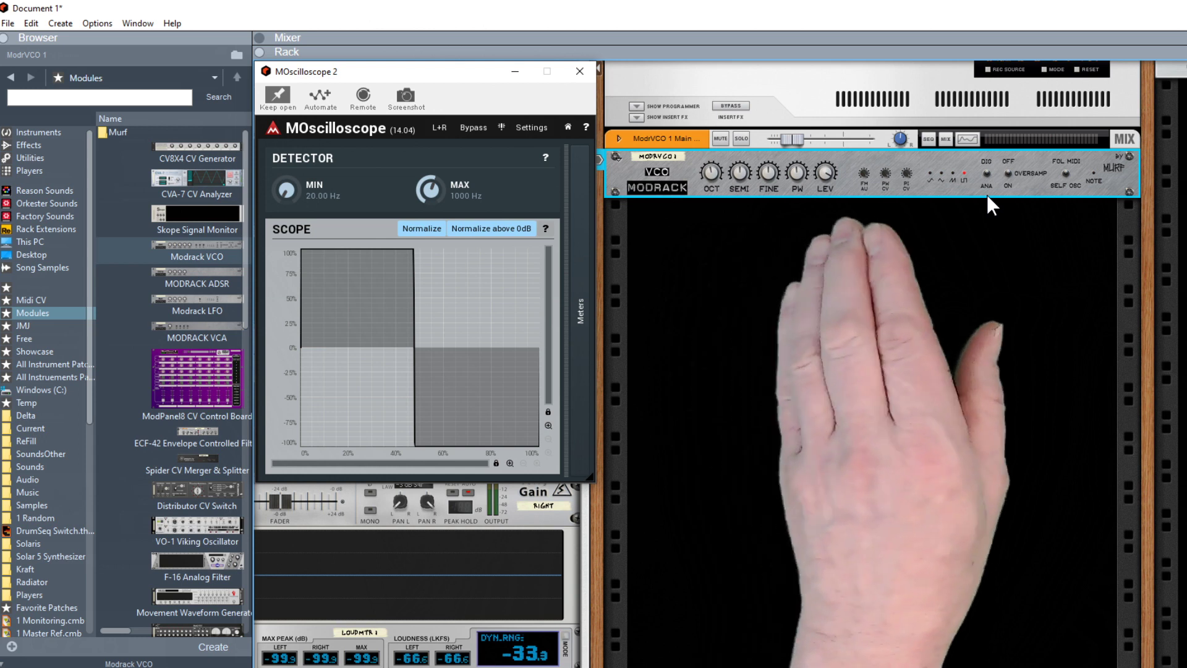
{"action": "mouse_move", "coordinate": [774, 186]}
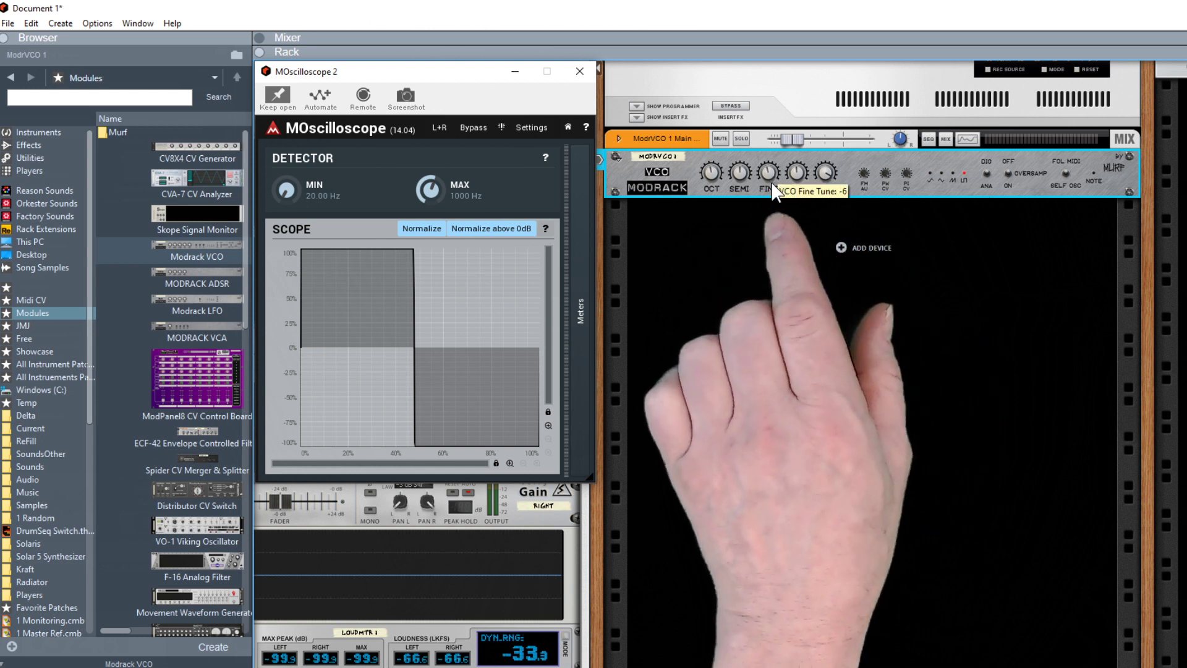
{"action": "left_click_drag", "start_coordinate": [774, 189], "coordinate": [776, 181]}
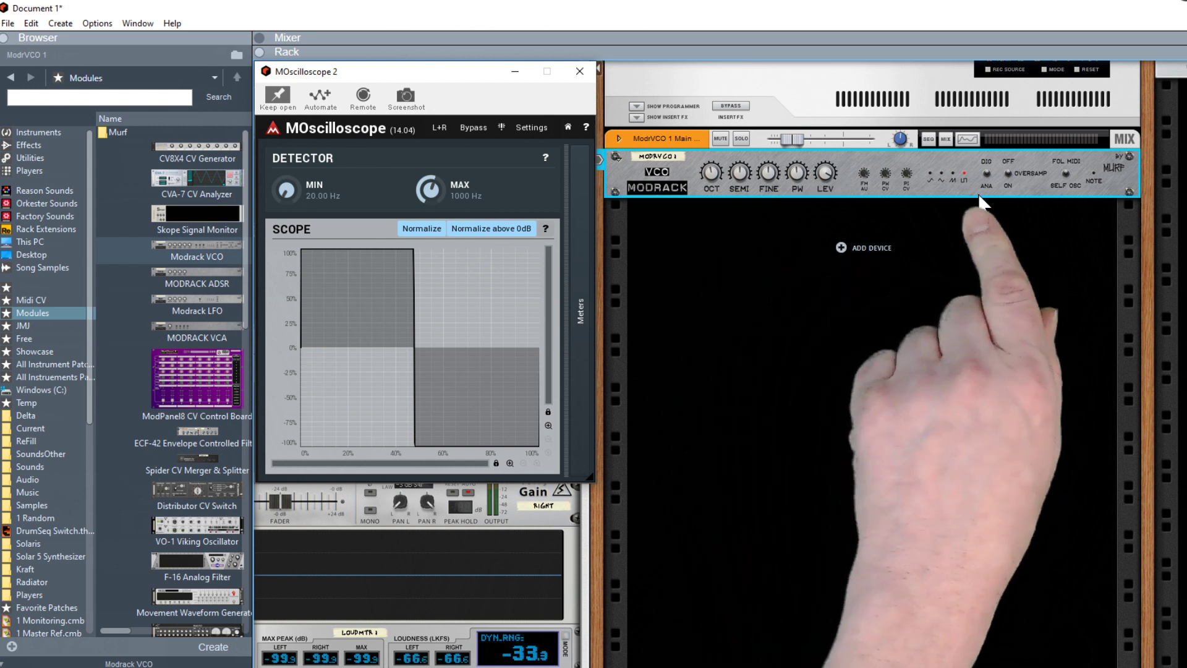
Toggle the VCO's A/D switch and inspect the jacks on the module's rear
{"action": "left_click", "coordinate": [988, 173]}
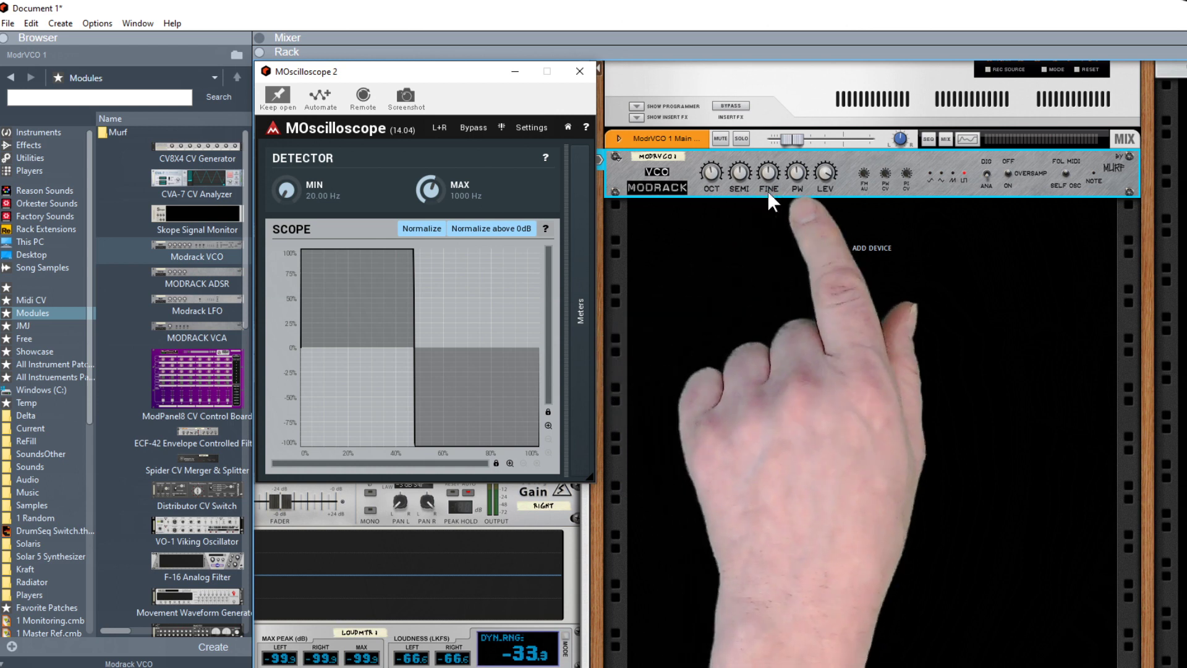
{"action": "mouse_move", "coordinate": [796, 173]}
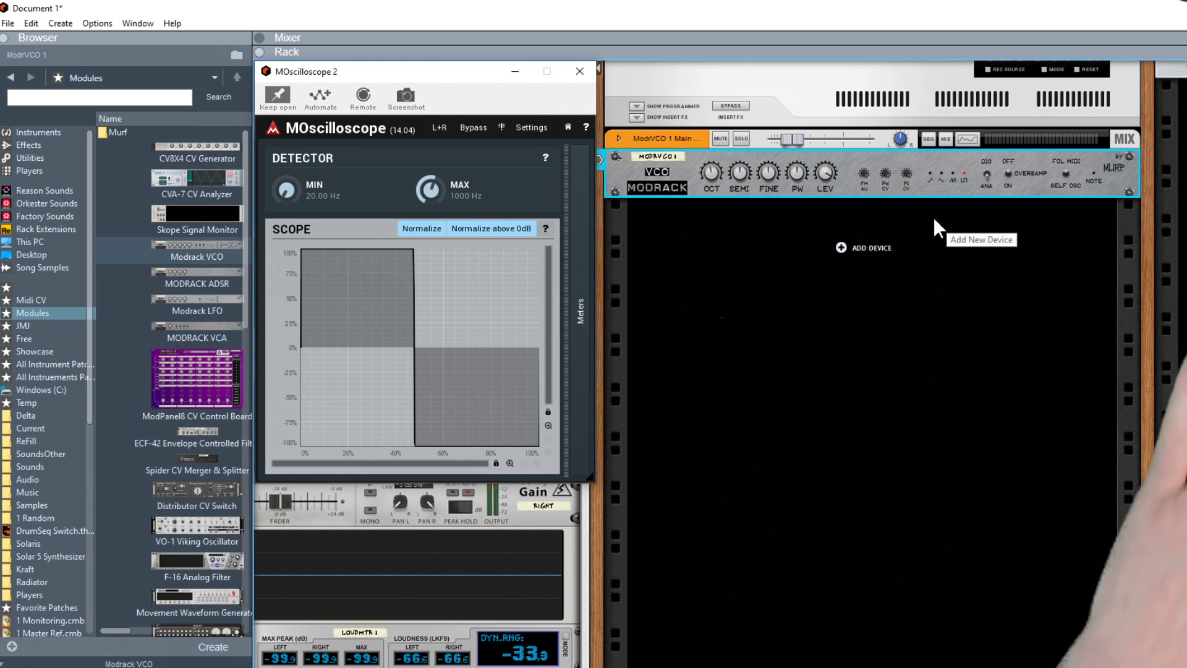
{"action": "key", "text": "Tab"}
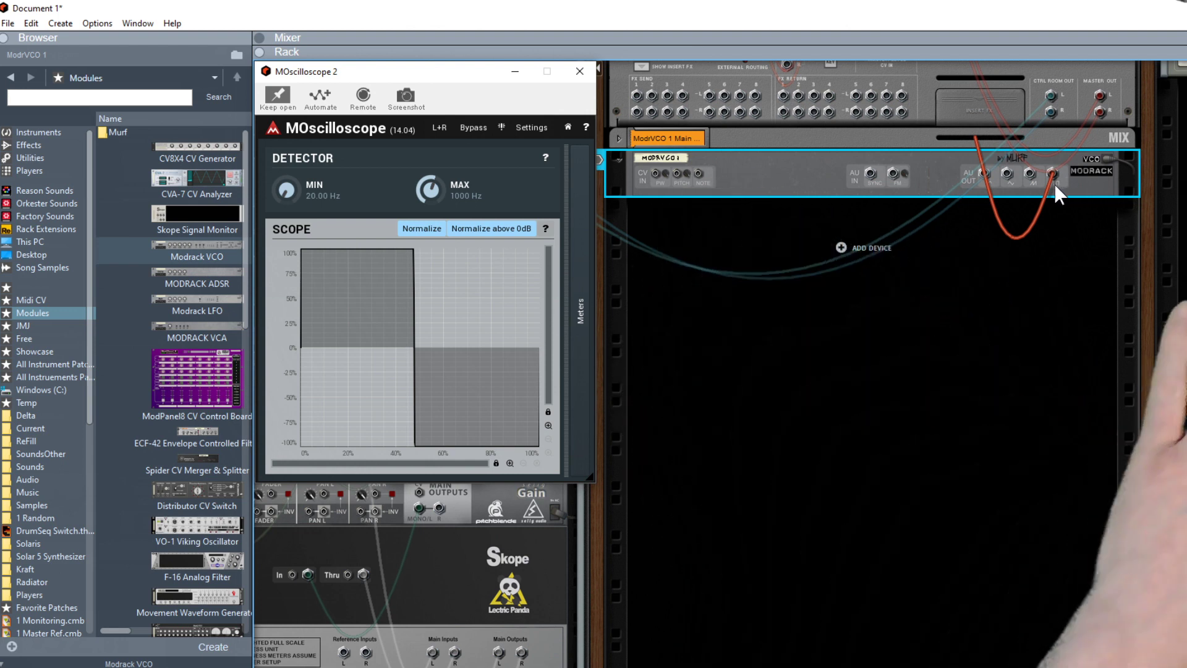
{"action": "key", "text": "Tab"}
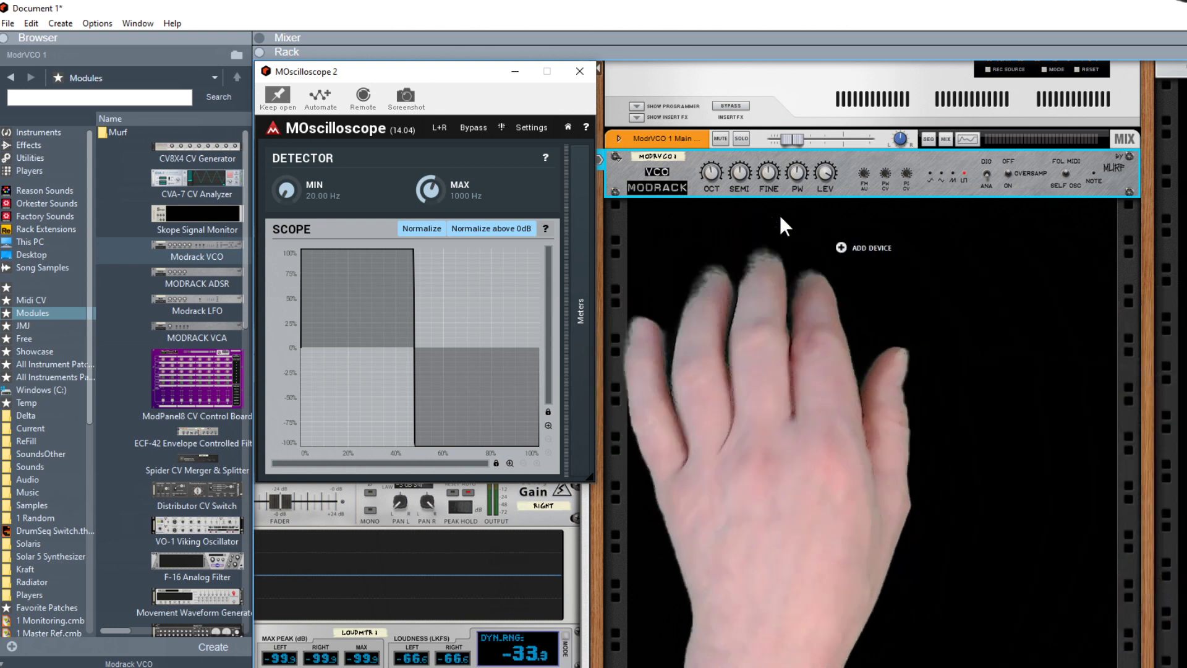
Add a Modrack LFO below the VCO and patch its first CV output into the VCO's pulse width CV input
{"action": "left_click_drag", "start_coordinate": [191, 301], "coordinate": [851, 261]}
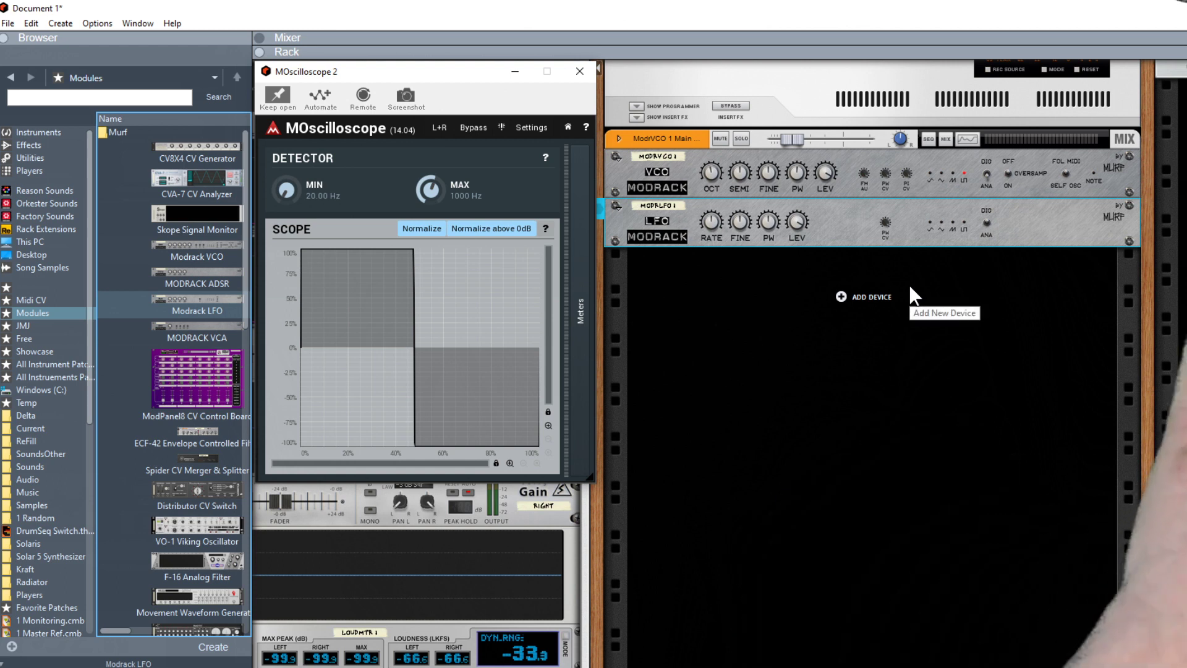
{"action": "key", "text": "Tab"}
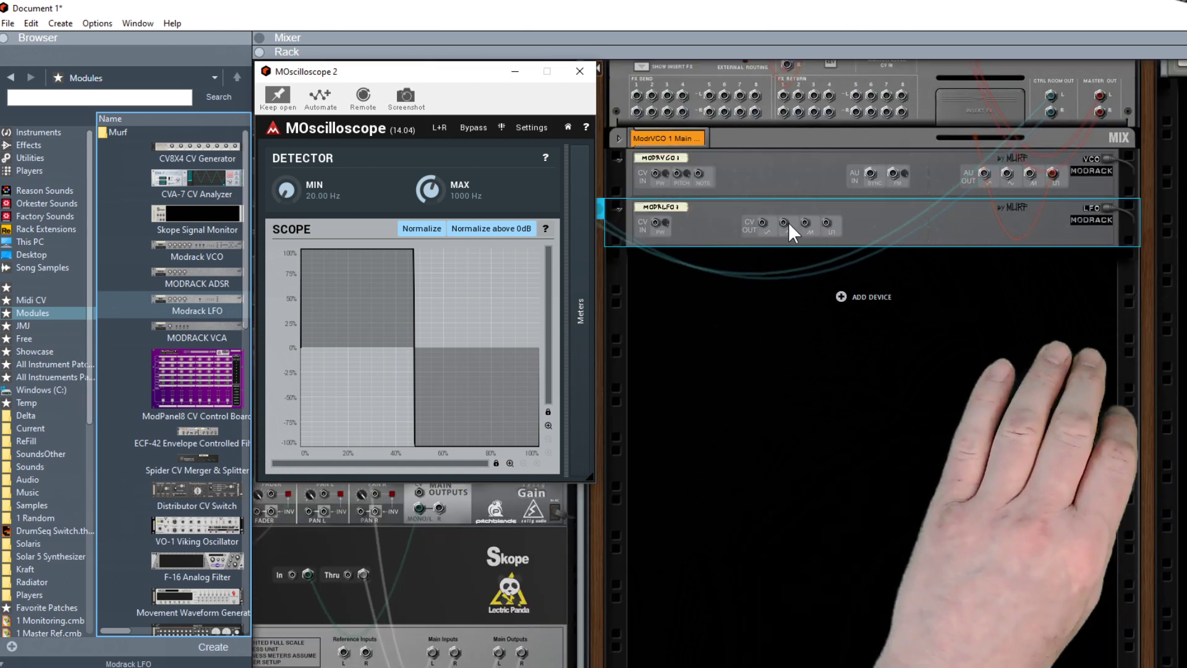
{"action": "left_click_drag", "start_coordinate": [762, 221], "coordinate": [647, 173]}
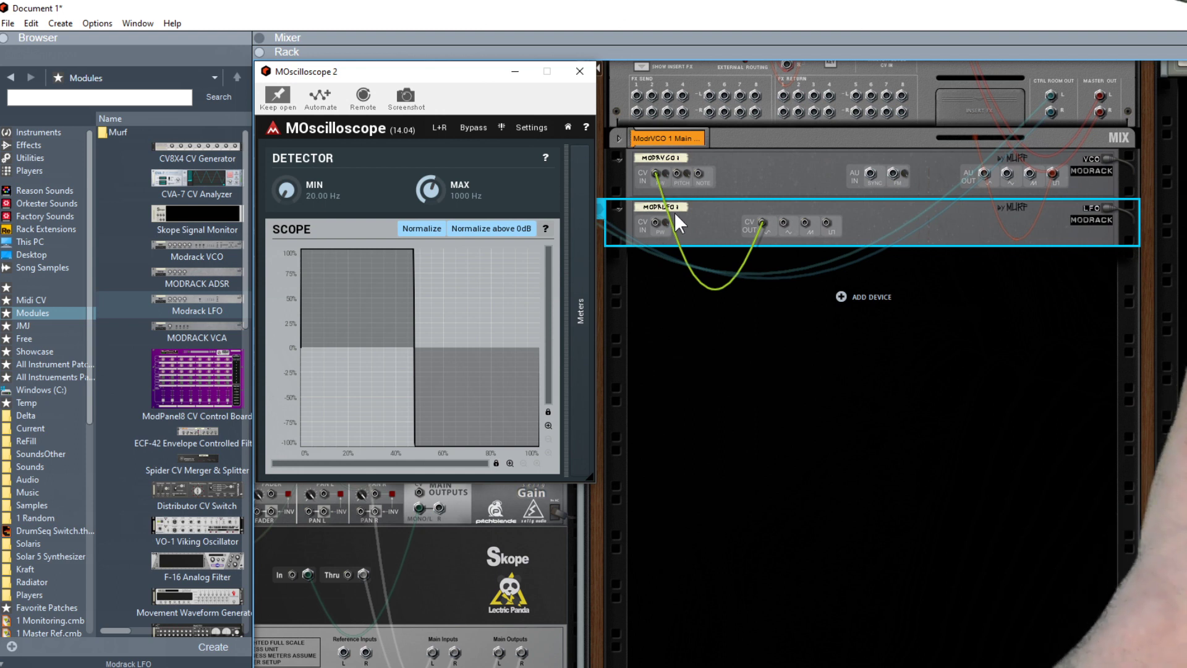
{"action": "key", "text": "Tab"}
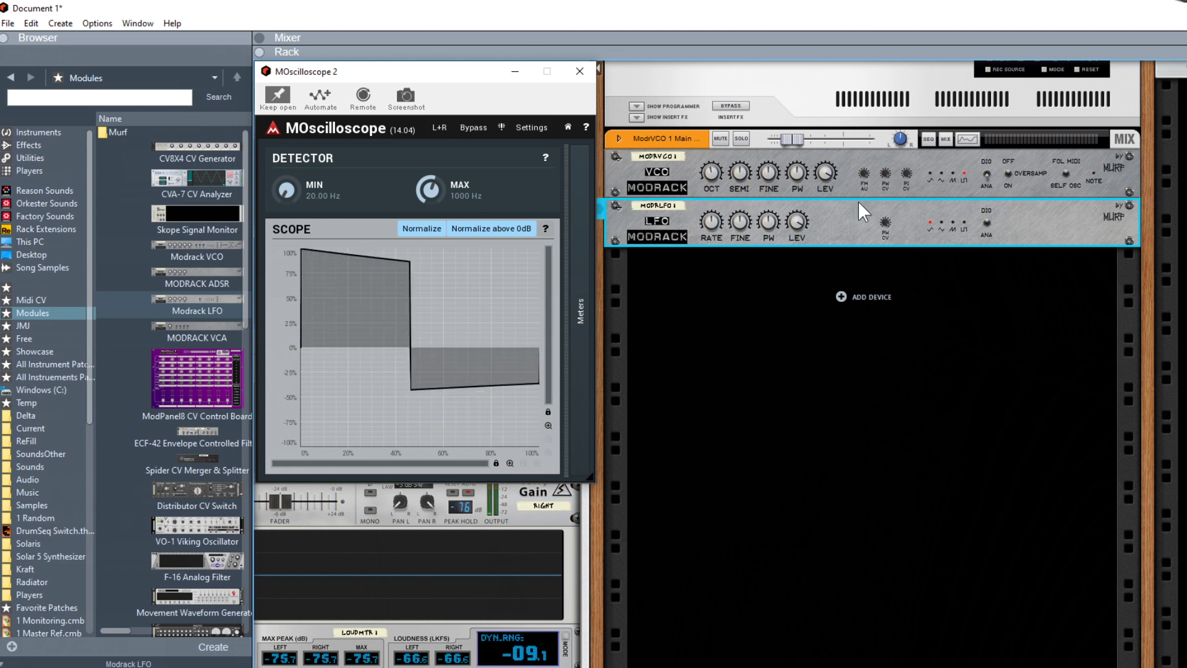
Toggle the VCO's A/D switch, adjust the LFO's rate and set the LFO's volume to 1.00
{"action": "left_click", "coordinate": [986, 175]}
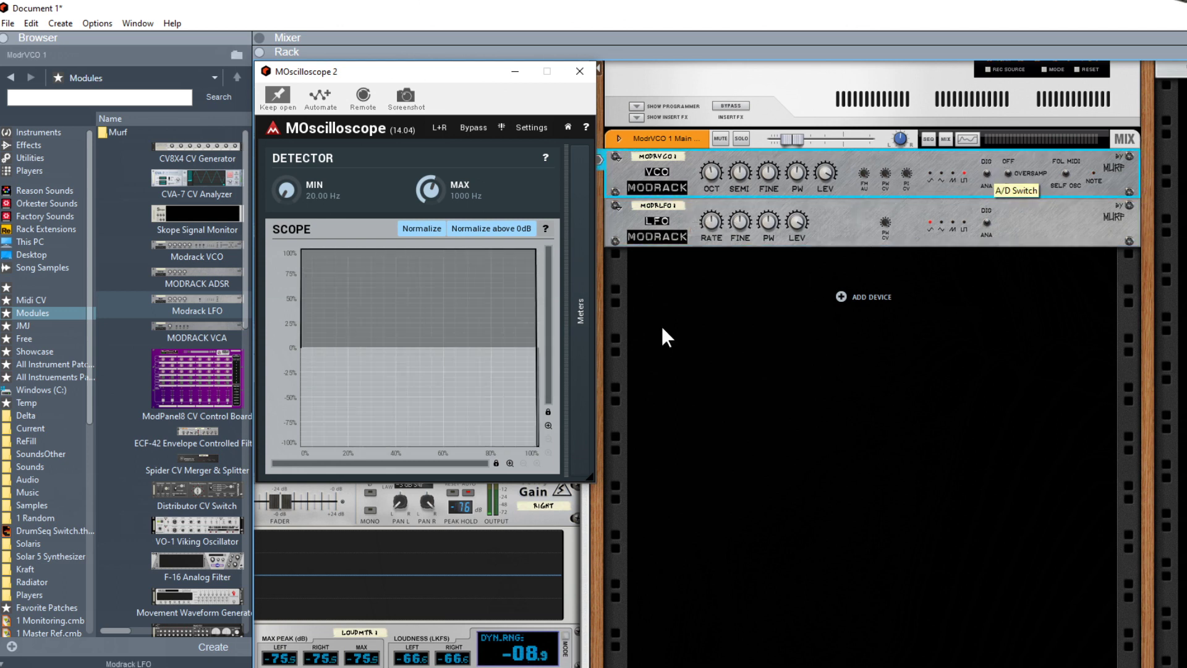
{"action": "left_click", "coordinate": [711, 221]}
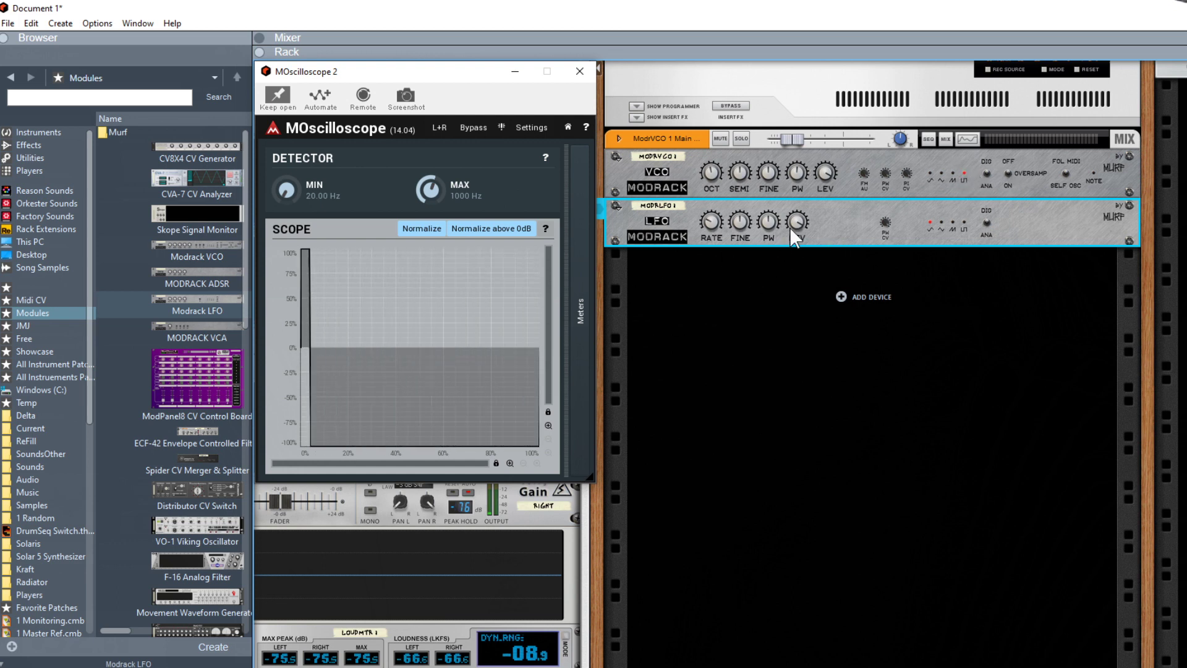
{"action": "mouse_move", "coordinate": [715, 233]}
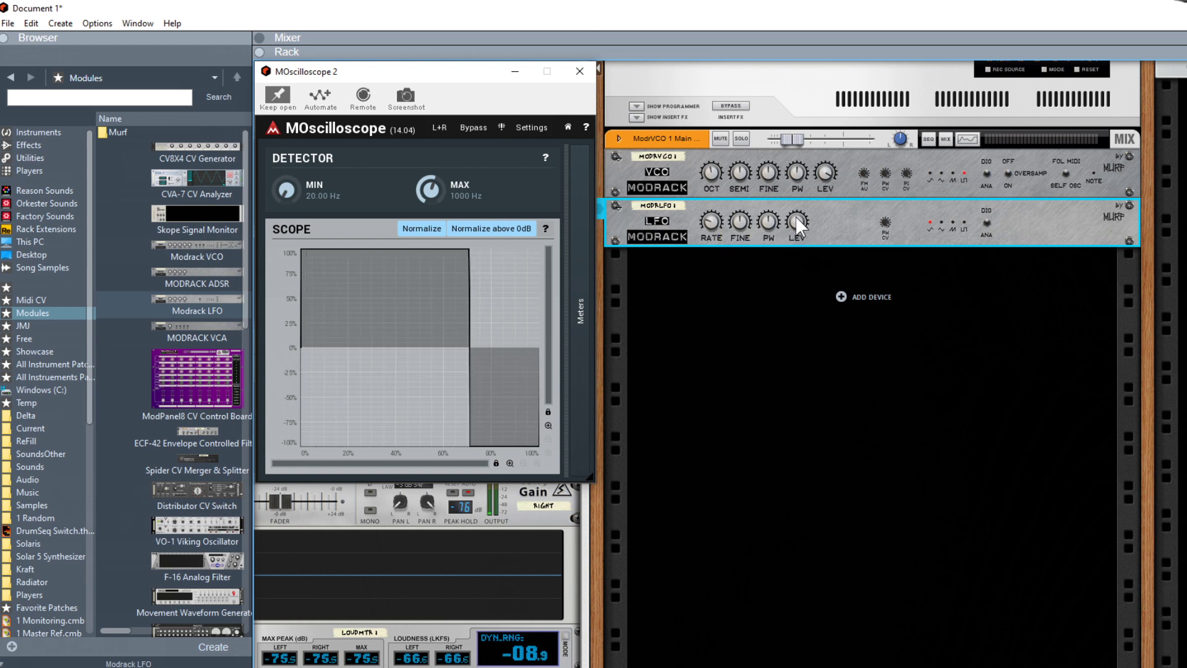
{"action": "mouse_move", "coordinate": [795, 216]}
{"action": "left_click_drag", "start_coordinate": [790, 273], "coordinate": [783, 377]}
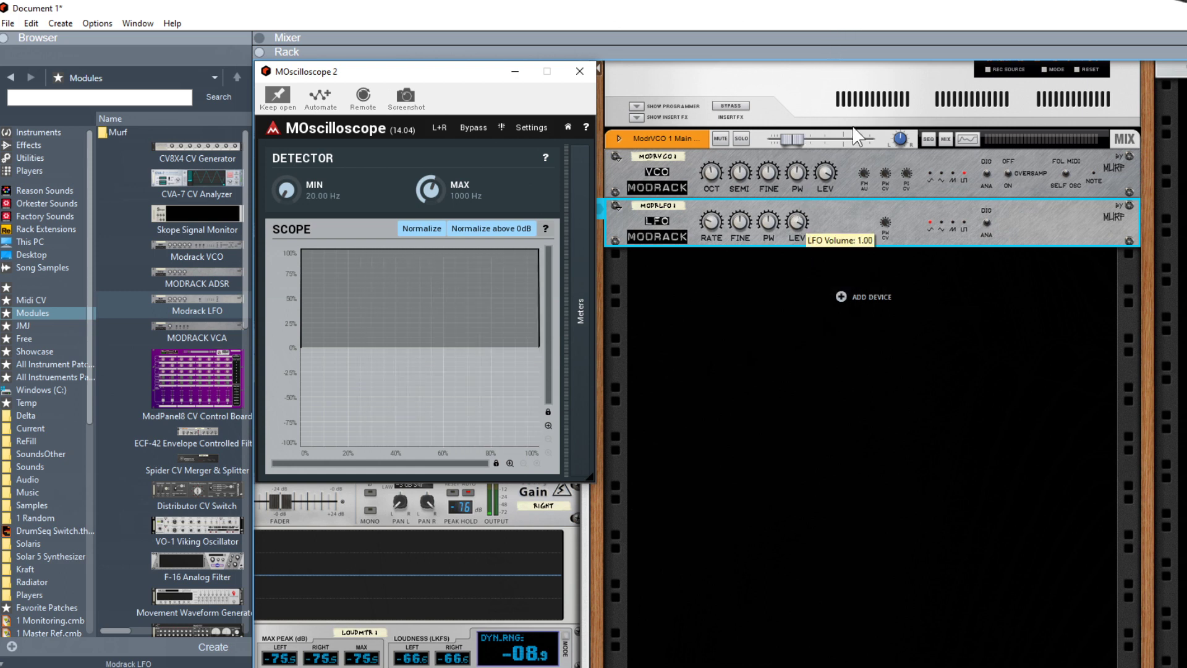
Adjust the VCO's pulse width CV amount and check the LFO cable on the rack's rear
{"action": "left_click_drag", "start_coordinate": [886, 174], "coordinate": [882, 321]}
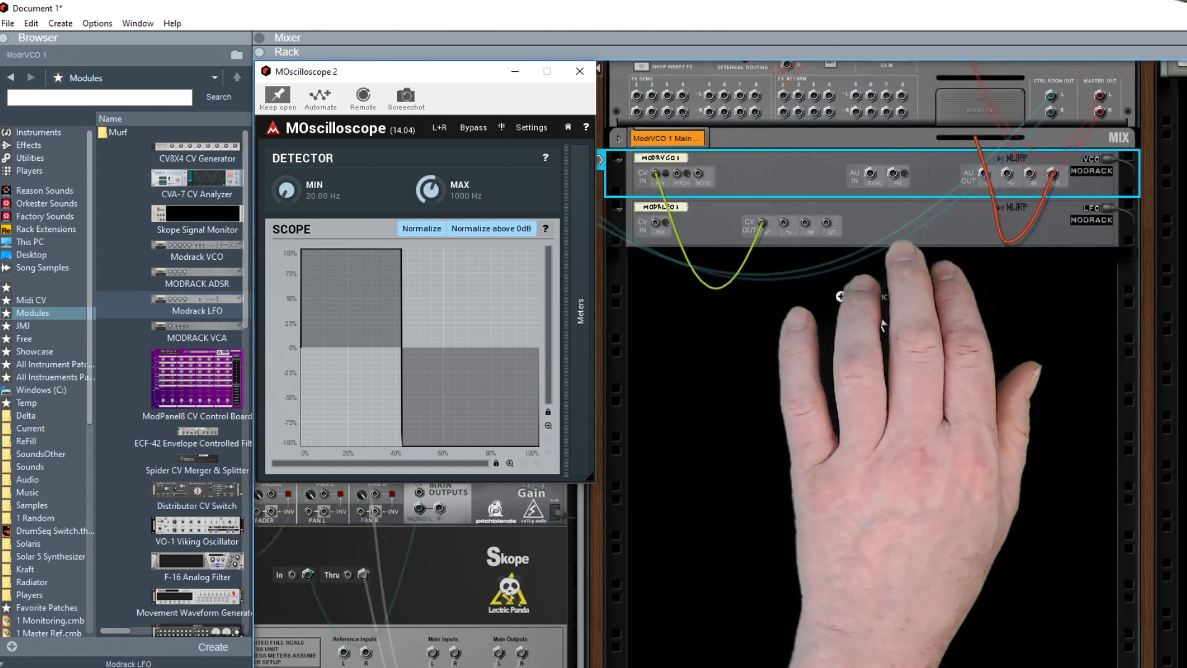
{"action": "key", "text": "Tab"}
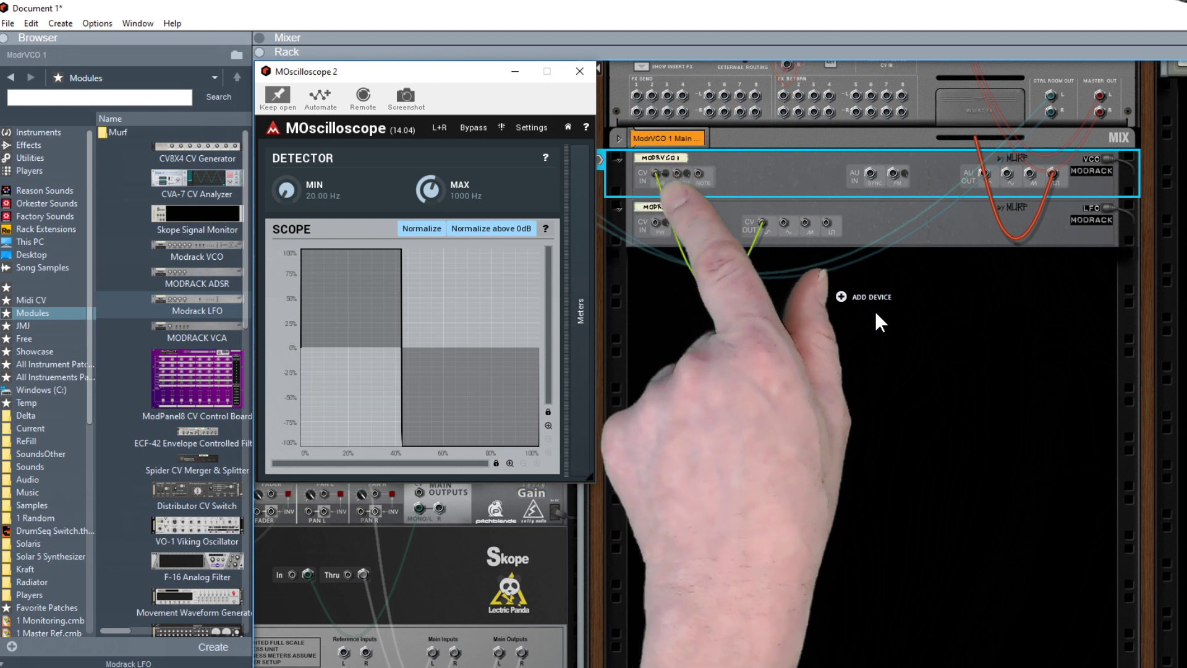
{"action": "key", "text": "Tab"}
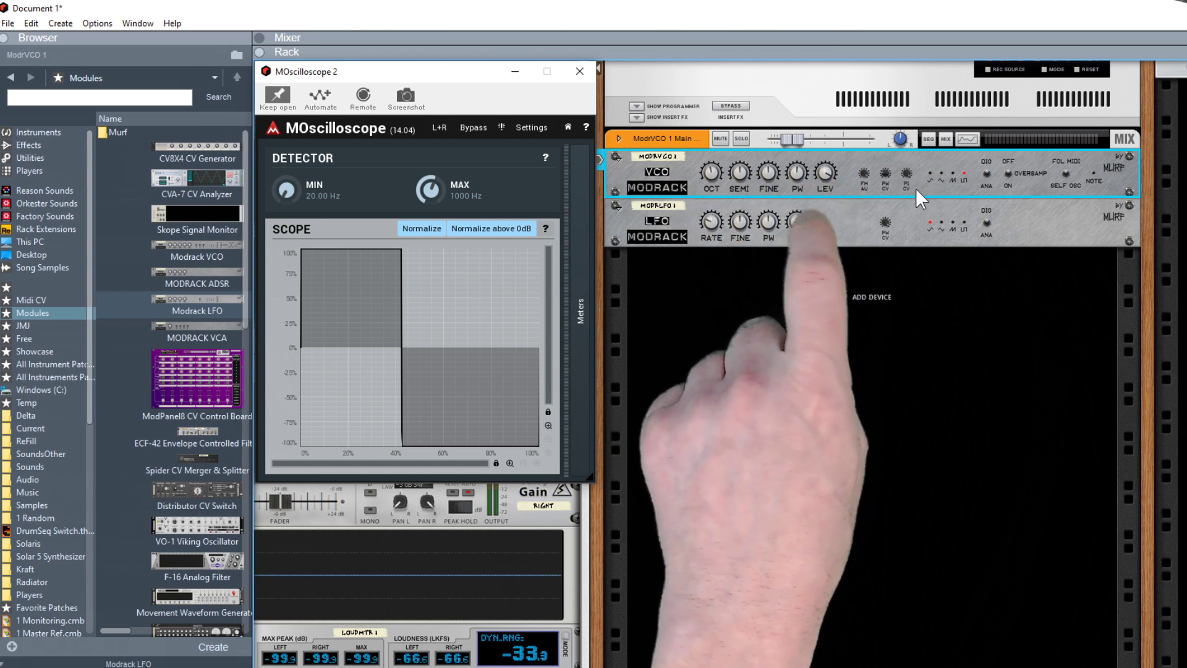
{"action": "mouse_move", "coordinate": [884, 174]}
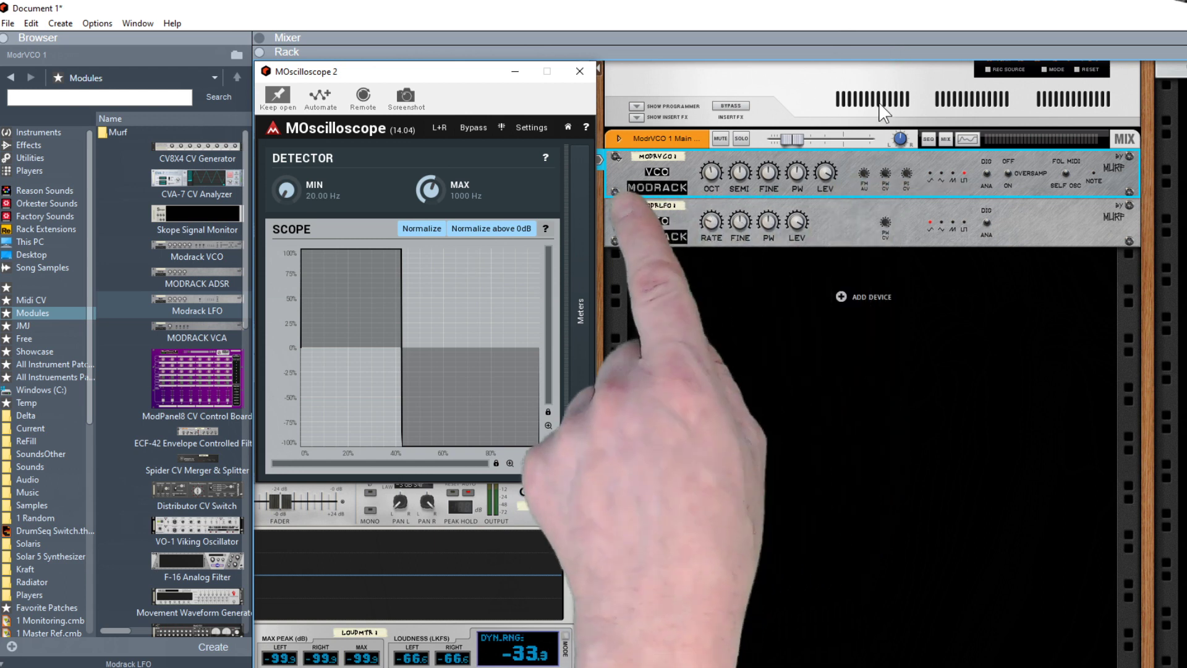
{"action": "key", "text": "Tab"}
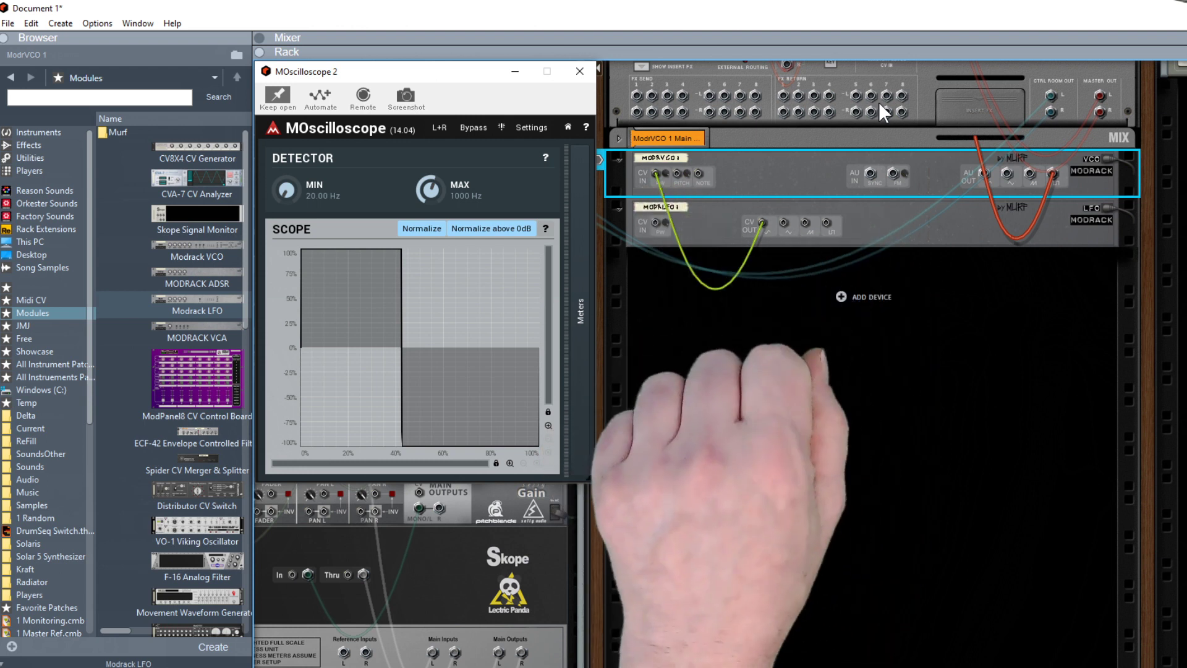
{"action": "key", "text": "Tab"}
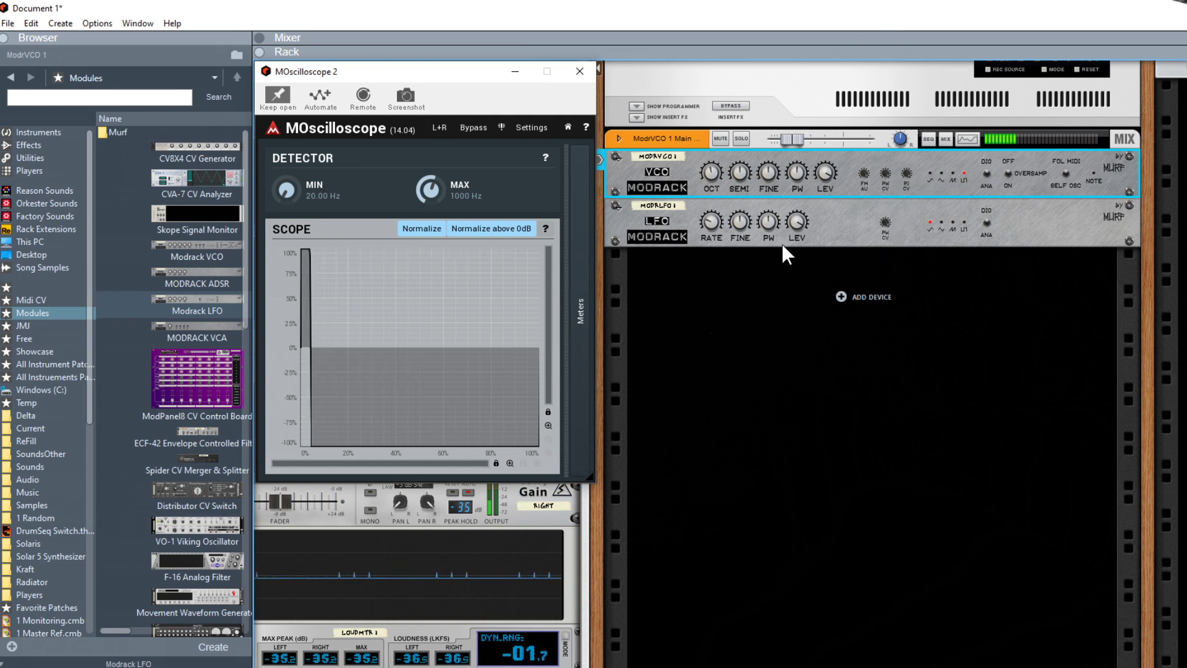
Unplug the LFO's cable from the VCO and delete the LFO from the rack
{"action": "left_click", "coordinate": [796, 221]}
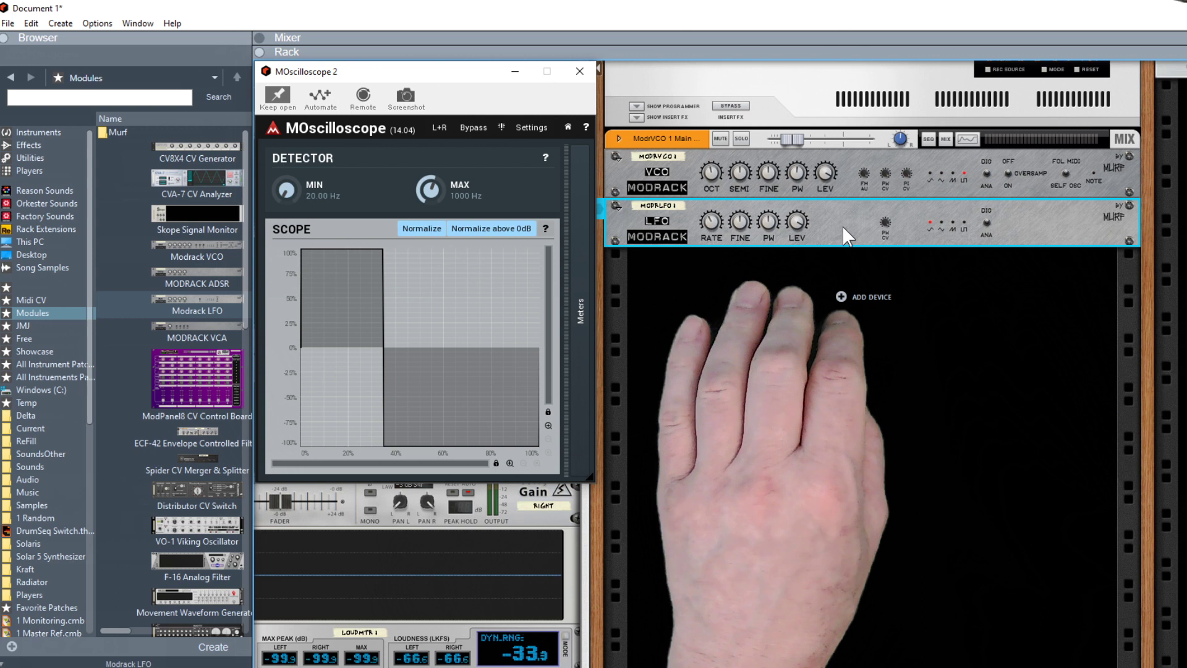
{"action": "key", "text": "Tab"}
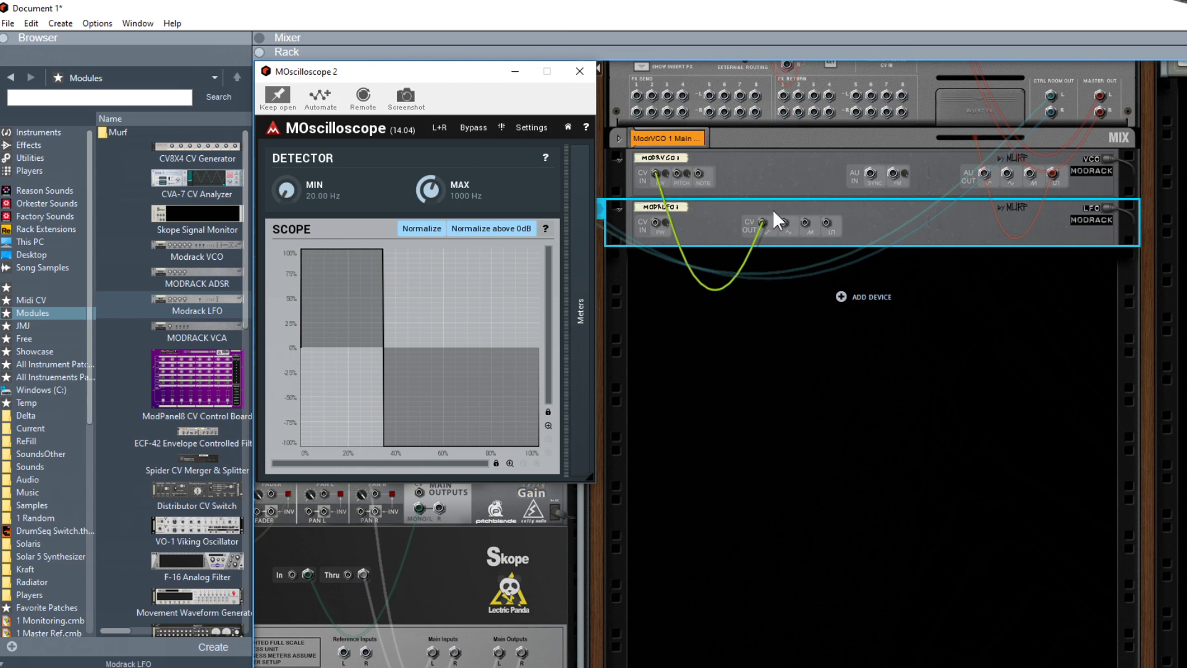
{"action": "left_click_drag", "start_coordinate": [761, 221], "coordinate": [796, 277]}
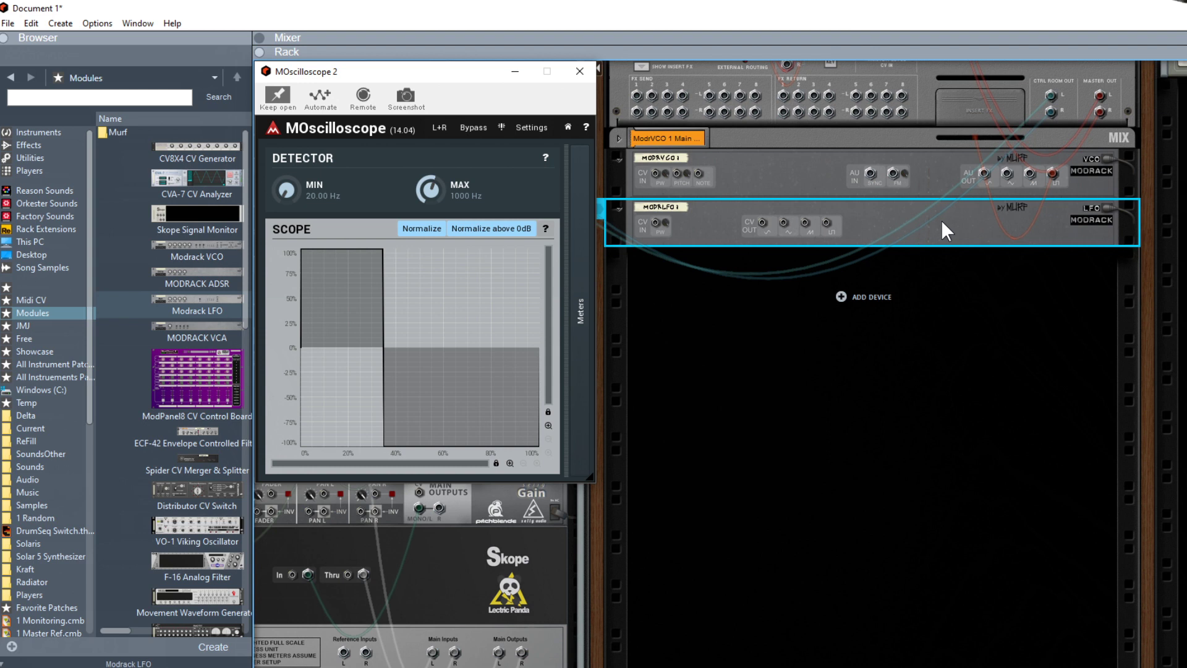
{"action": "key", "text": "Delete"}
{"action": "key", "text": "Return"}
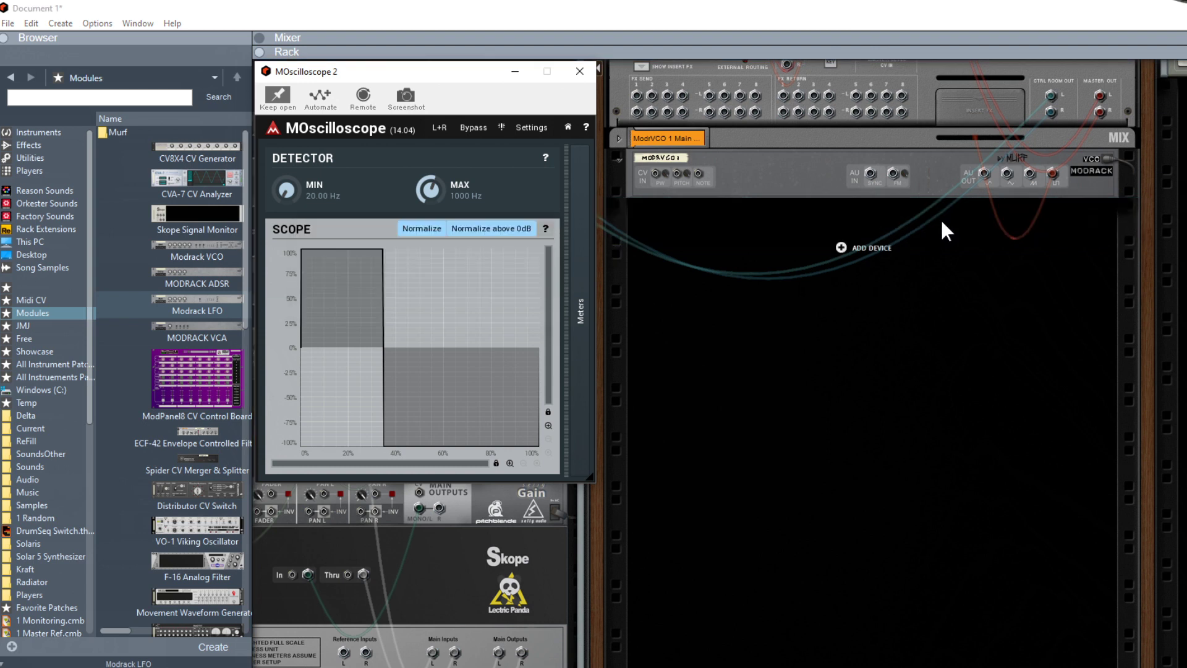
Add a Modrack VCA directly below the VCO and unfold the mix channel to expose its input jacks
{"action": "left_click", "coordinate": [809, 174]}
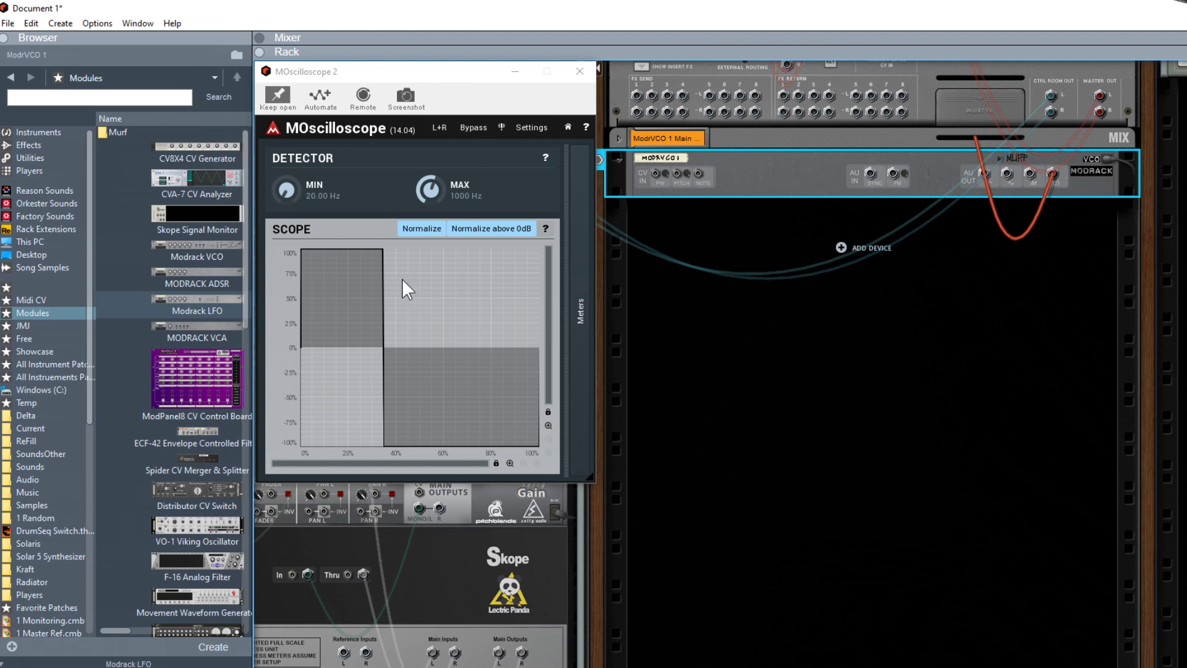
{"action": "left_click_drag", "start_coordinate": [179, 328], "coordinate": [801, 282]}
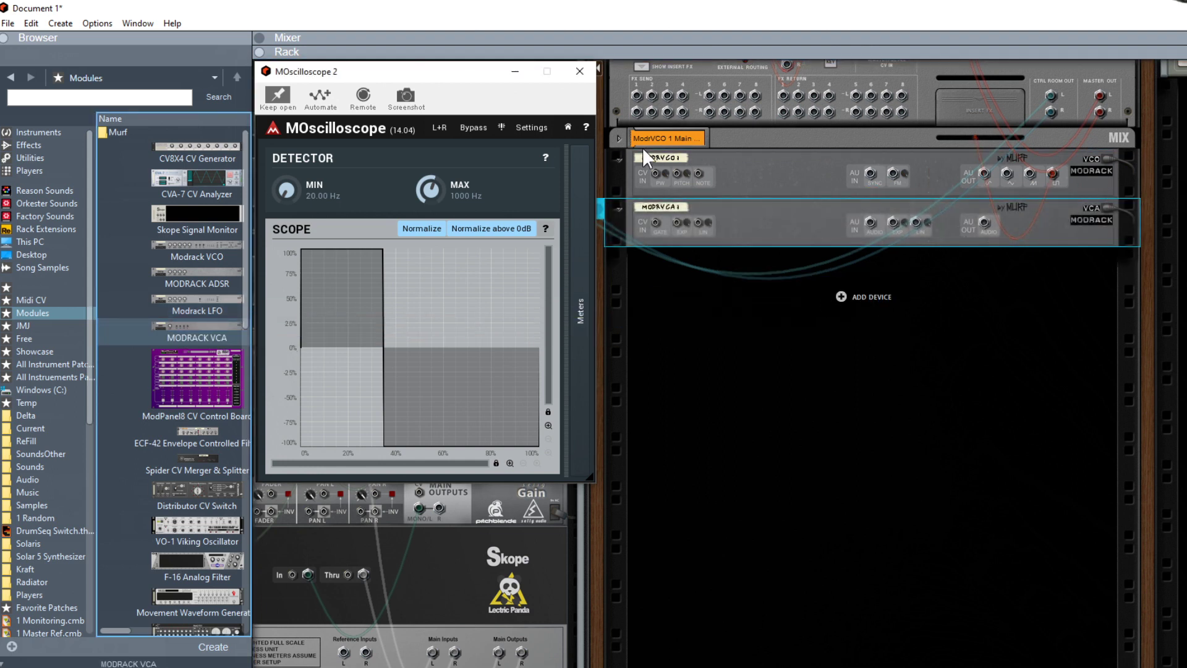
{"action": "left_click", "coordinate": [617, 138]}
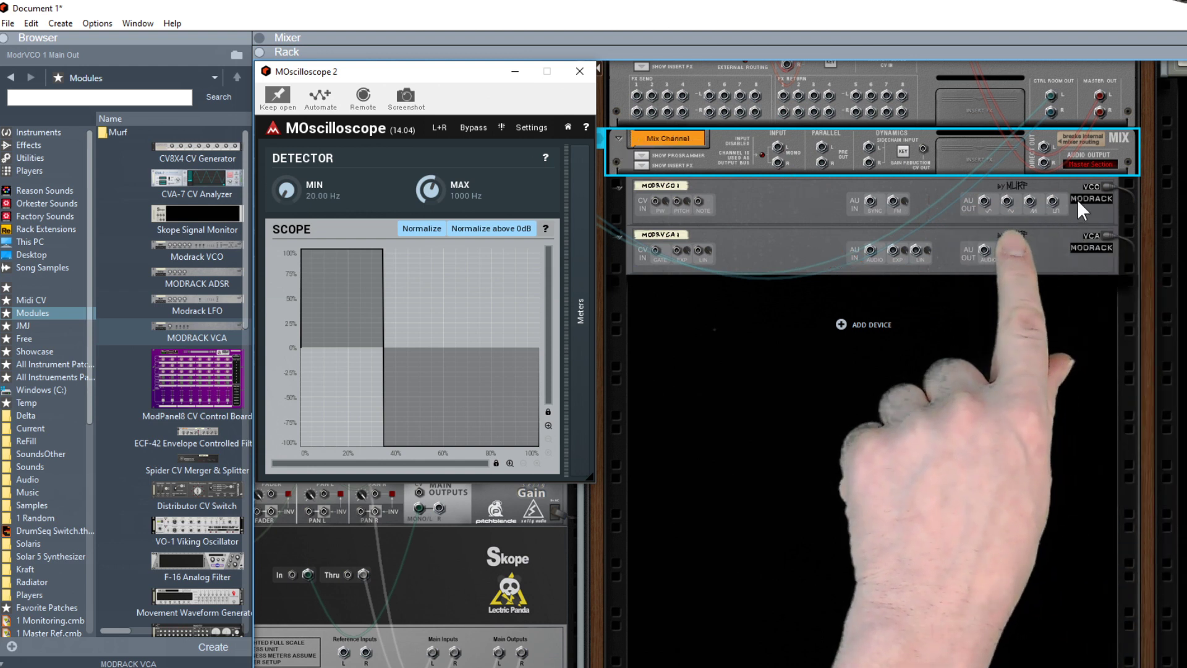
Patch the VCO's triangle output into the VCA's audio input and the VCA's audio output into the mix channel's input
{"action": "left_click", "coordinate": [1008, 201]}
{"action": "left_click_drag", "start_coordinate": [1008, 202], "coordinate": [871, 251]}
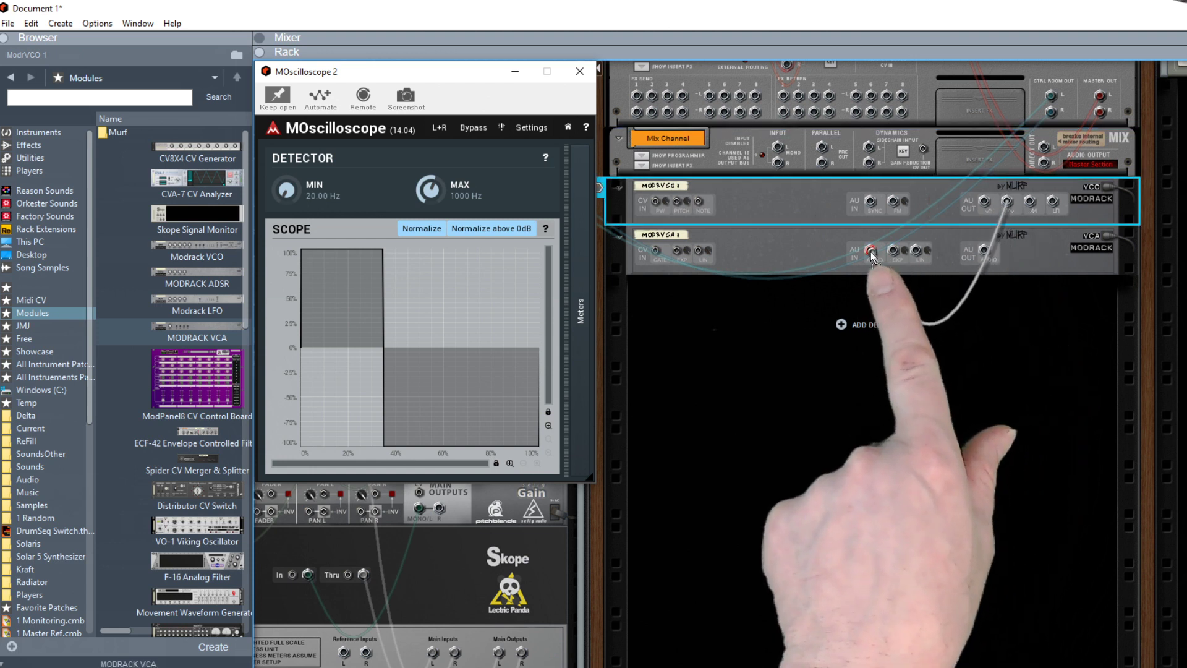
{"action": "left_click_drag", "start_coordinate": [984, 250], "coordinate": [779, 150]}
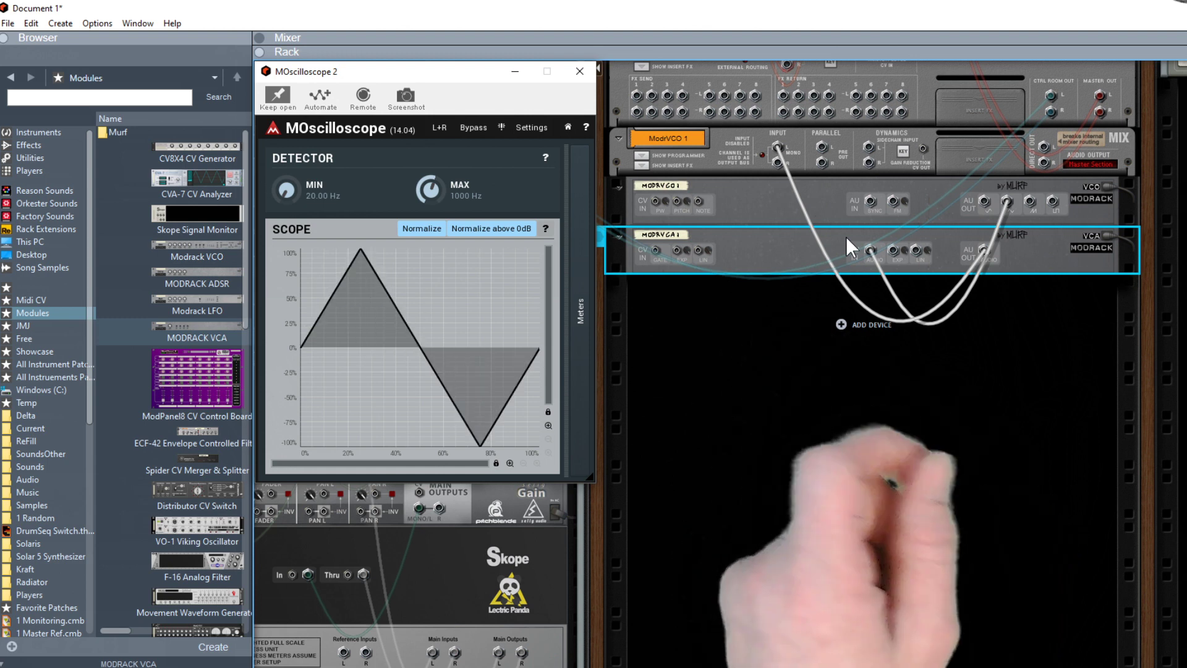
{"action": "key", "text": "Tab"}
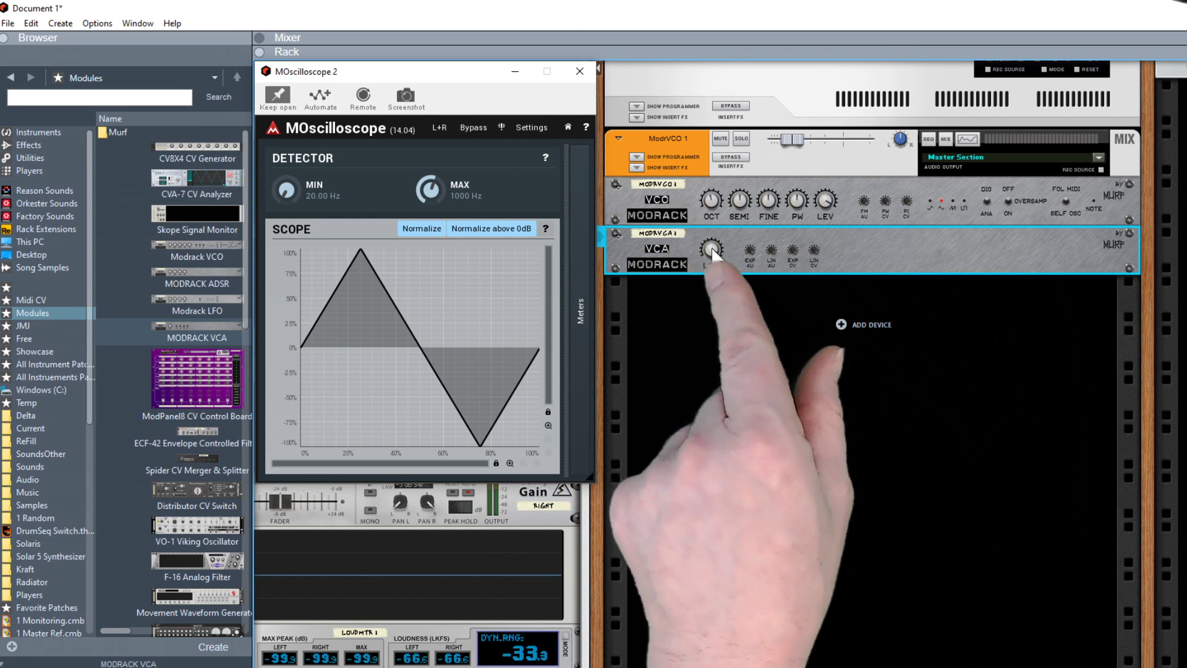
Toggle the VCO's Follow MIDI switch and sweep the VCA's level up and back down
{"action": "mouse_move", "coordinate": [711, 255]}
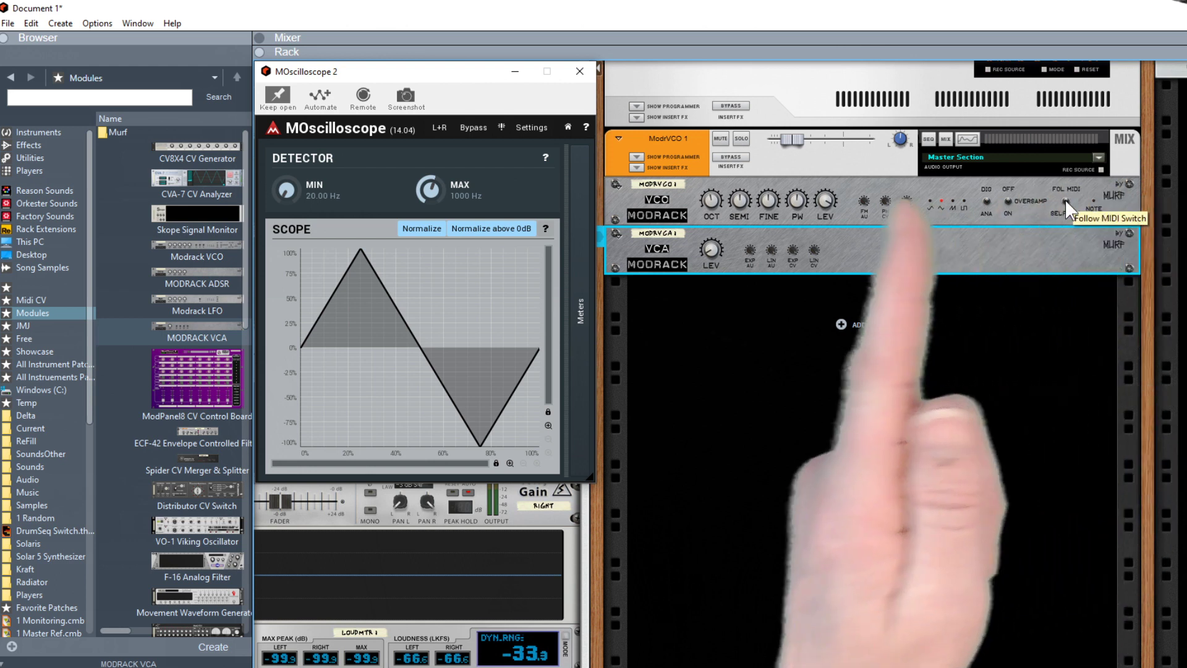
{"action": "left_click", "coordinate": [1065, 200]}
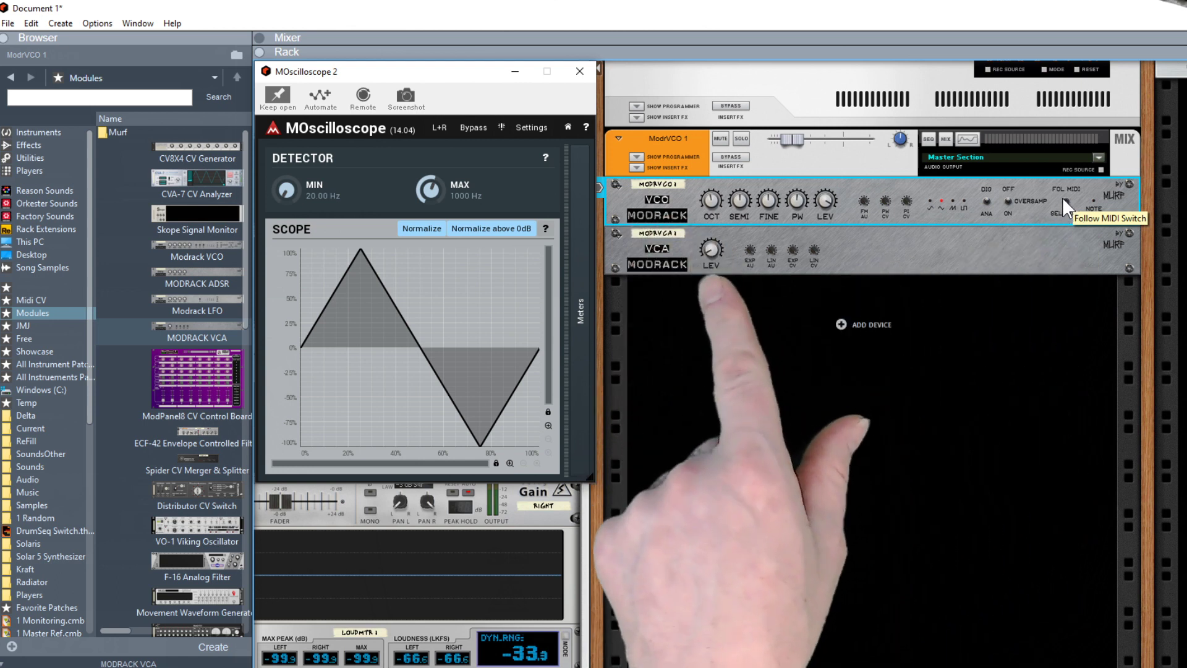
{"action": "left_click_drag", "start_coordinate": [711, 250], "coordinate": [709, 231]}
{"action": "left_click_drag", "start_coordinate": [717, 147], "coordinate": [704, 290]}
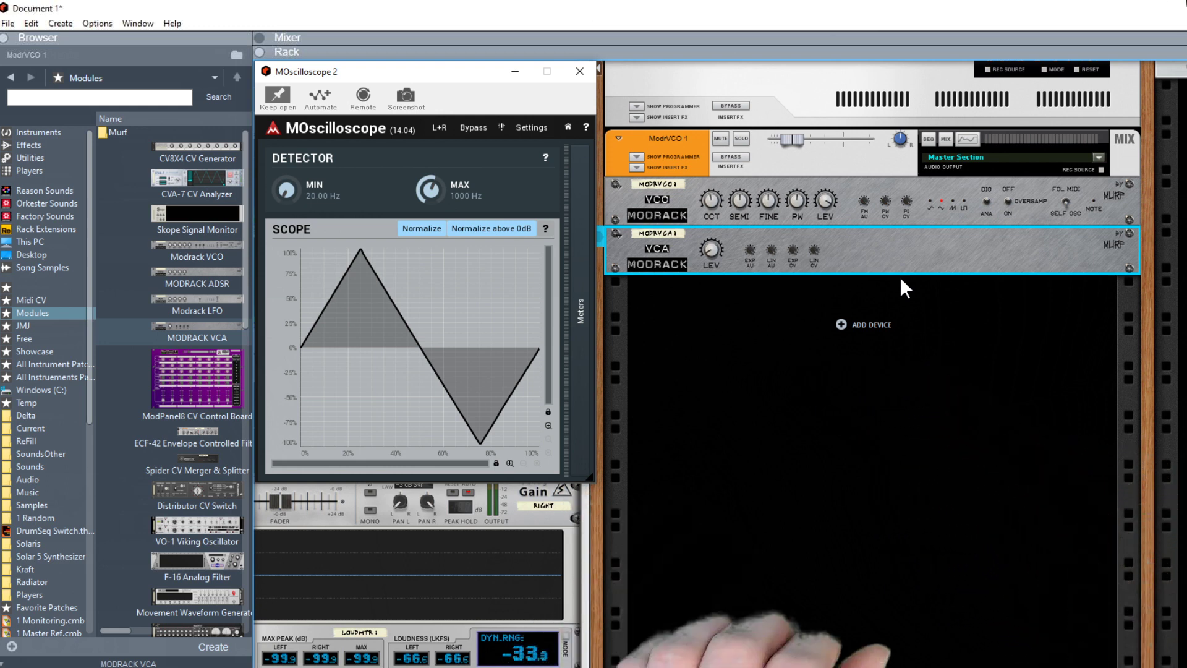
Add a MODRACK ADSR below the VCA and a ModPanel8 CV Control Board beneath it
{"action": "left_click_drag", "start_coordinate": [188, 271], "coordinate": [830, 321]}
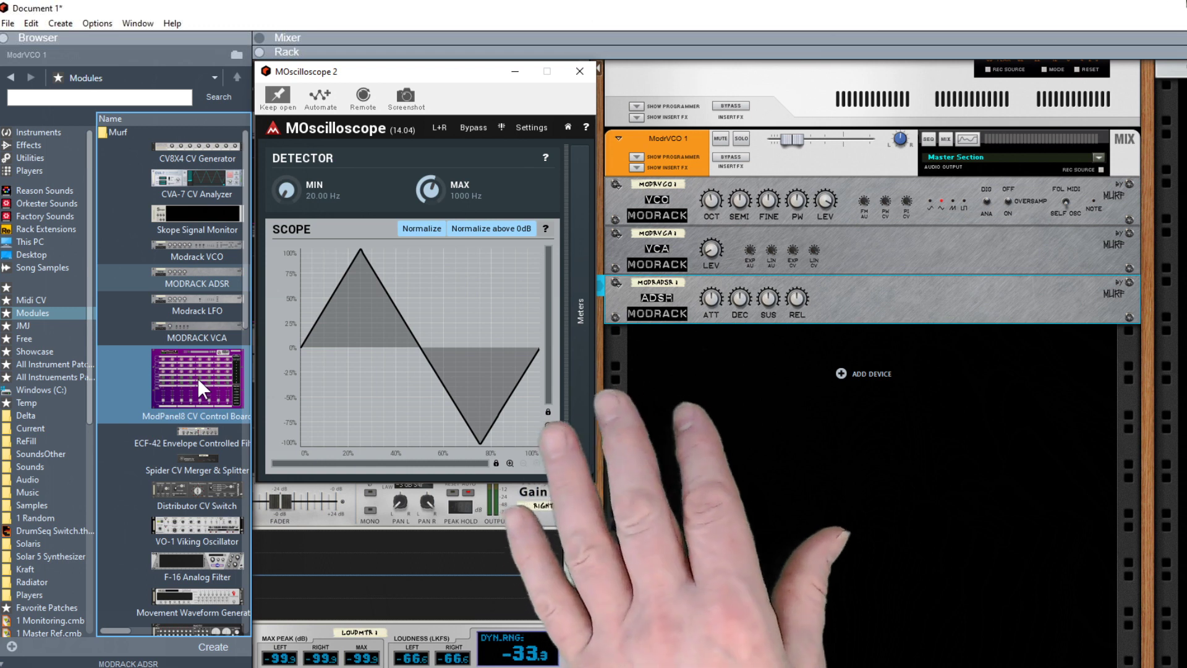
{"action": "mouse_move", "coordinate": [193, 373]}
{"action": "left_mouse_down"}
{"action": "mouse_move", "coordinate": [552, 413]}
{"action": "mouse_move", "coordinate": [794, 418]}
{"action": "left_mouse_up"}
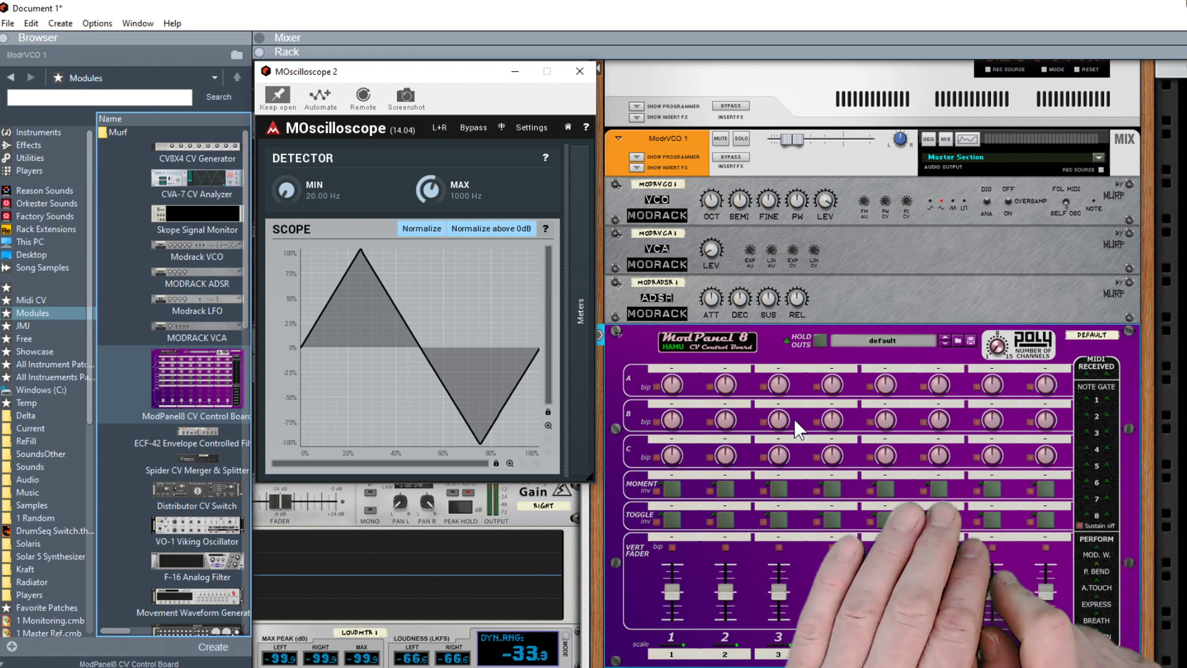
On the rack's rear, patch the ModPanel8's channel 1 note output into the VCO's note CV input
{"action": "key", "text": "Tab"}
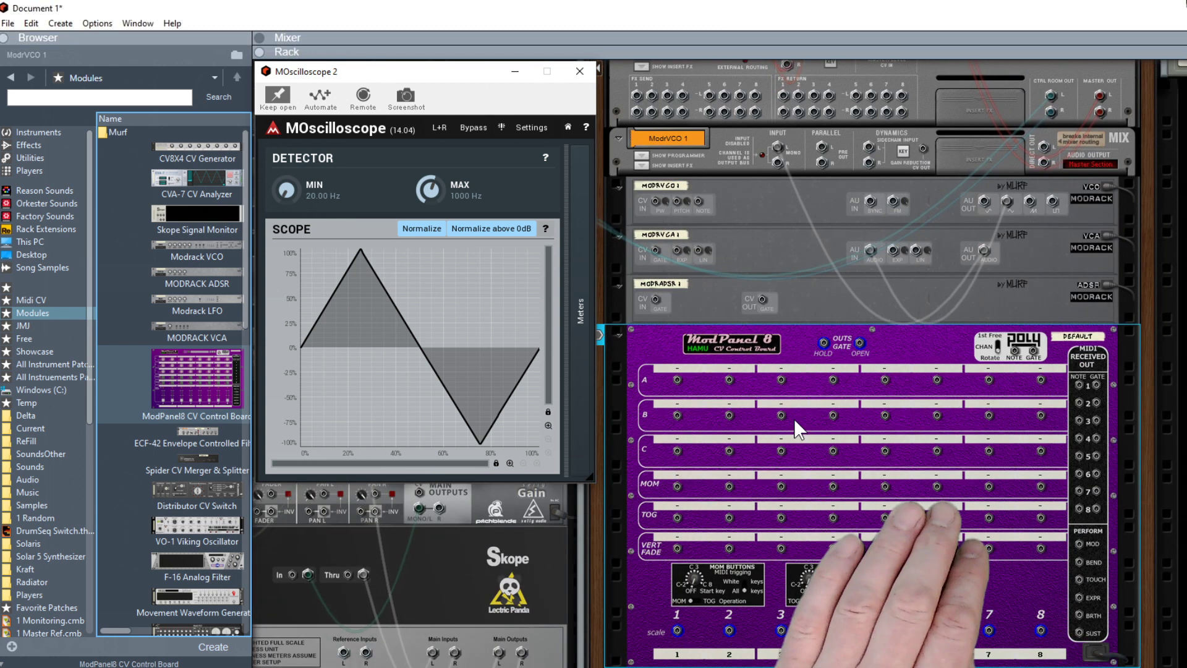
{"action": "left_click_drag", "start_coordinate": [1079, 385], "coordinate": [700, 208]}
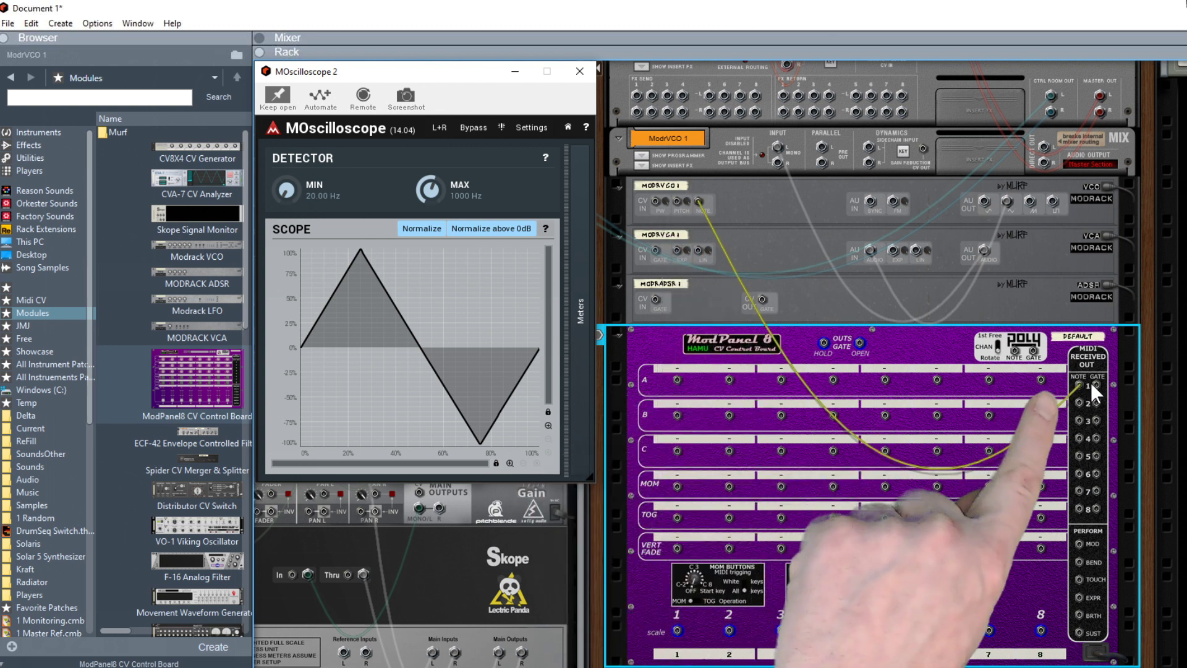
Patch the ModPanel8's channel 1 gate output into the ADSR's gate input and the ADSR's CV output into the VCA's first CV input
{"action": "left_click_drag", "start_coordinate": [1095, 383], "coordinate": [657, 303]}
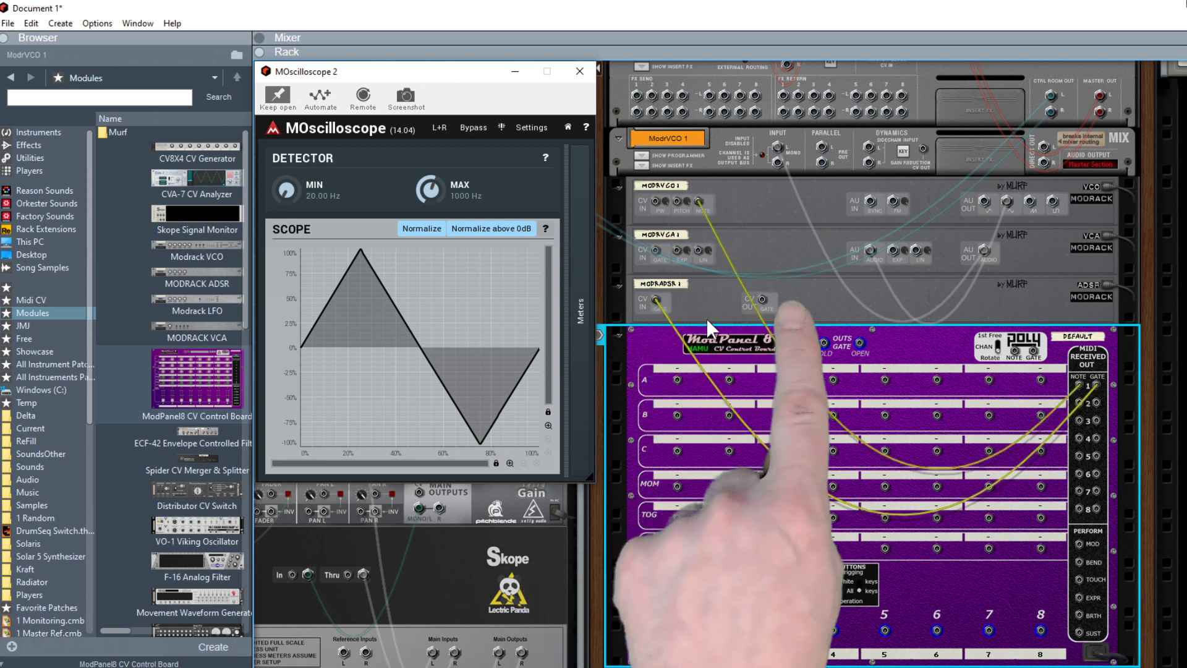
{"action": "left_click_drag", "start_coordinate": [763, 296], "coordinate": [657, 254]}
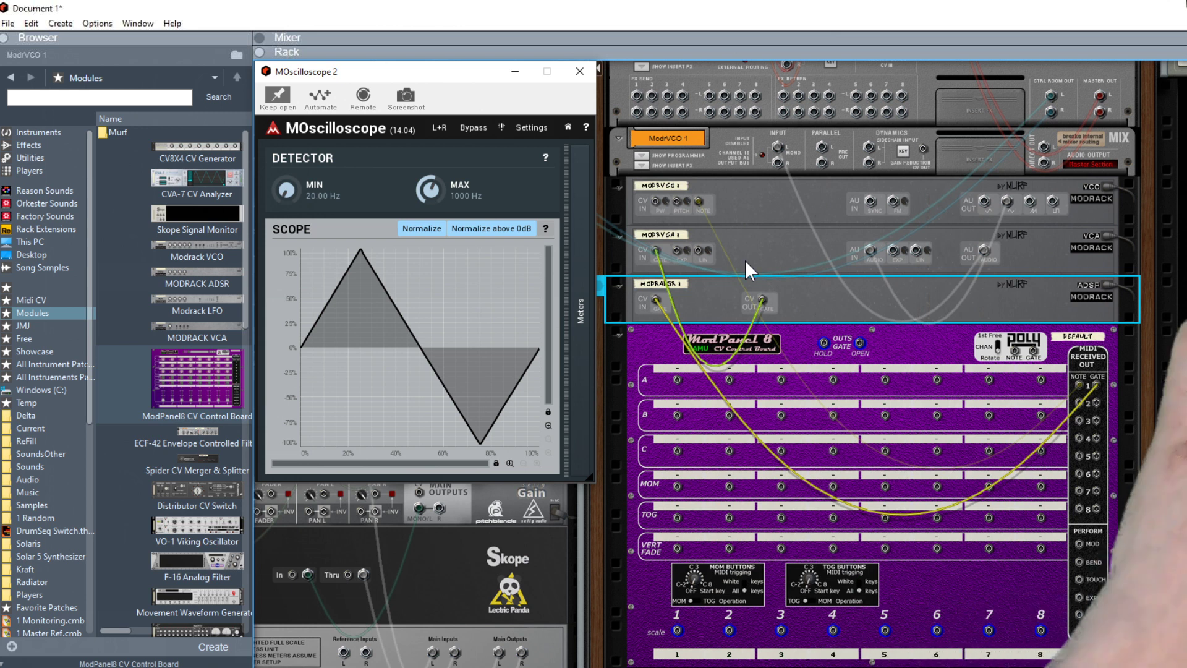
{"action": "key", "text": "Tab"}
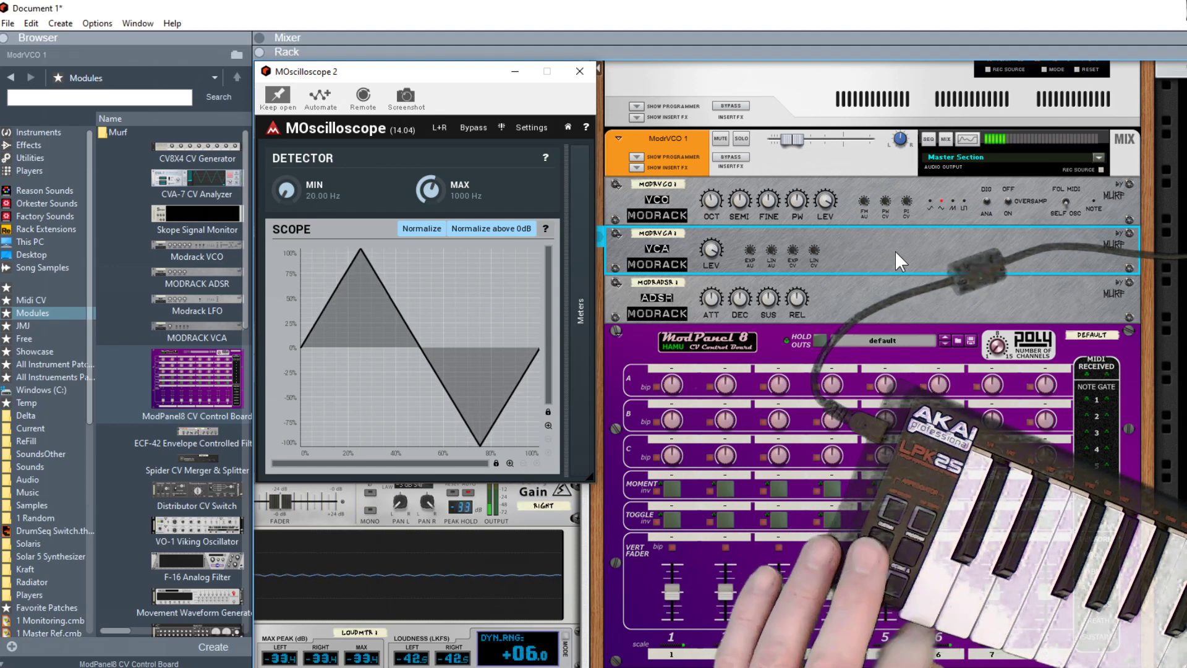
Adjust the ADSR's attack and the VCA's level, and set the ModrVCO 1 mix channel's level to about -17.71 dB
{"action": "left_click", "coordinate": [799, 295]}
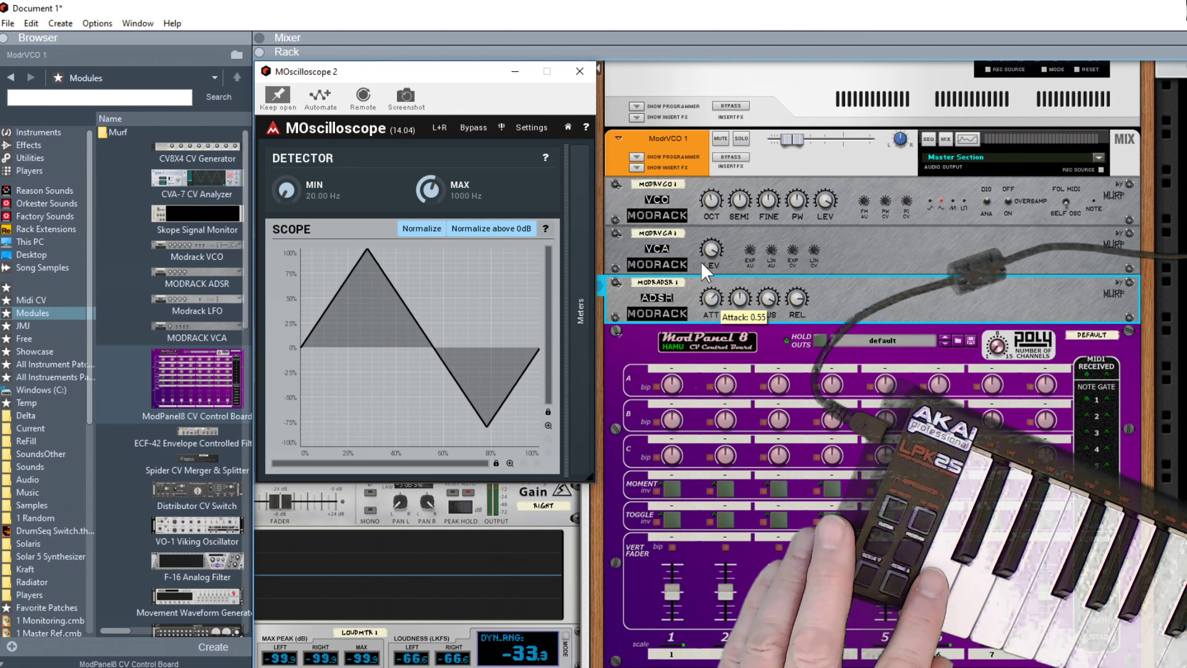
{"action": "left_click_drag", "start_coordinate": [700, 261], "coordinate": [697, 239]}
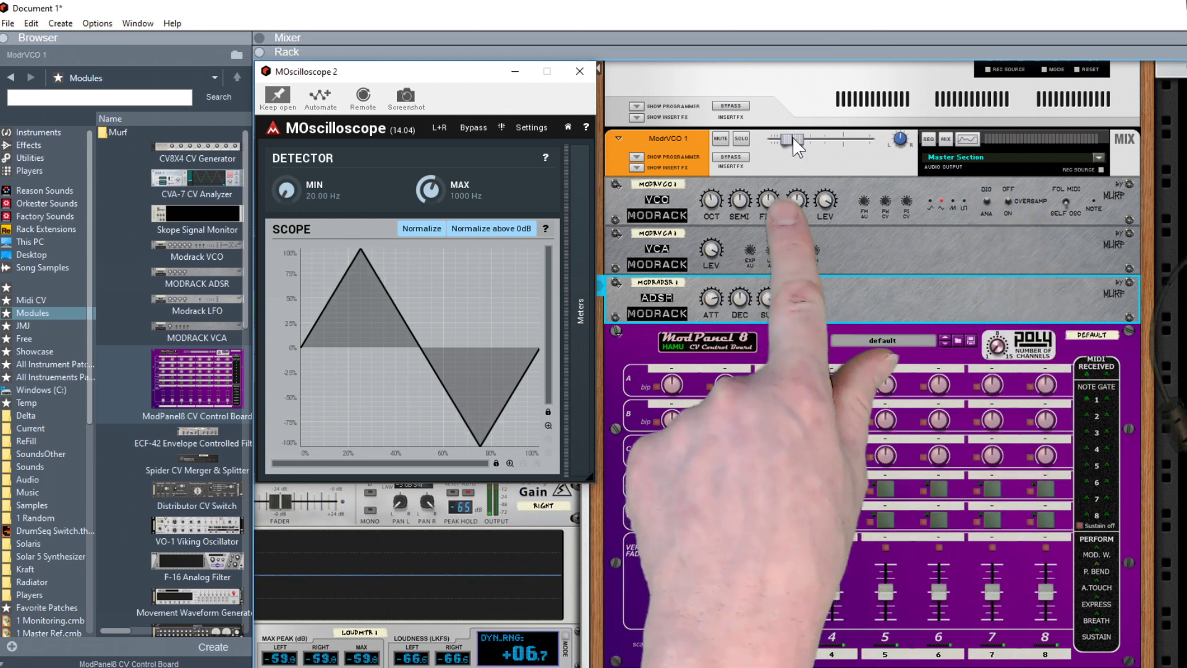
{"action": "left_click", "coordinate": [809, 145]}
{"action": "left_click_drag", "start_coordinate": [806, 137], "coordinate": [809, 138]}
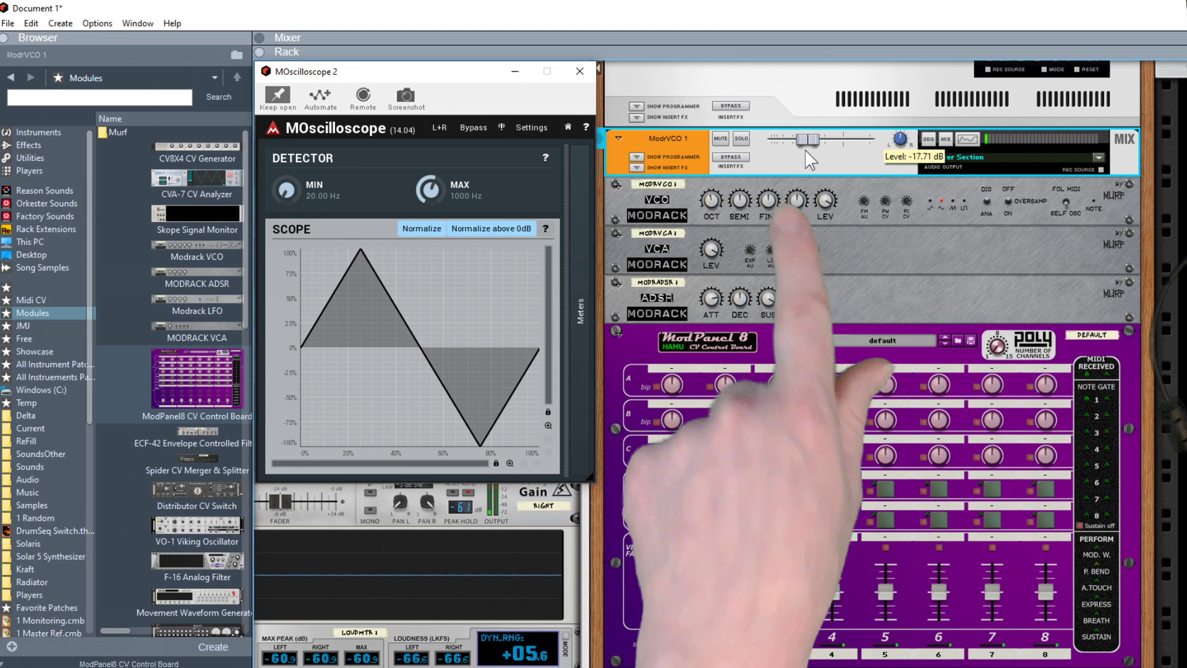
Adjust the ADSR's release and sustain while playing notes through the ModPanel8
{"action": "left_click", "coordinate": [795, 300]}
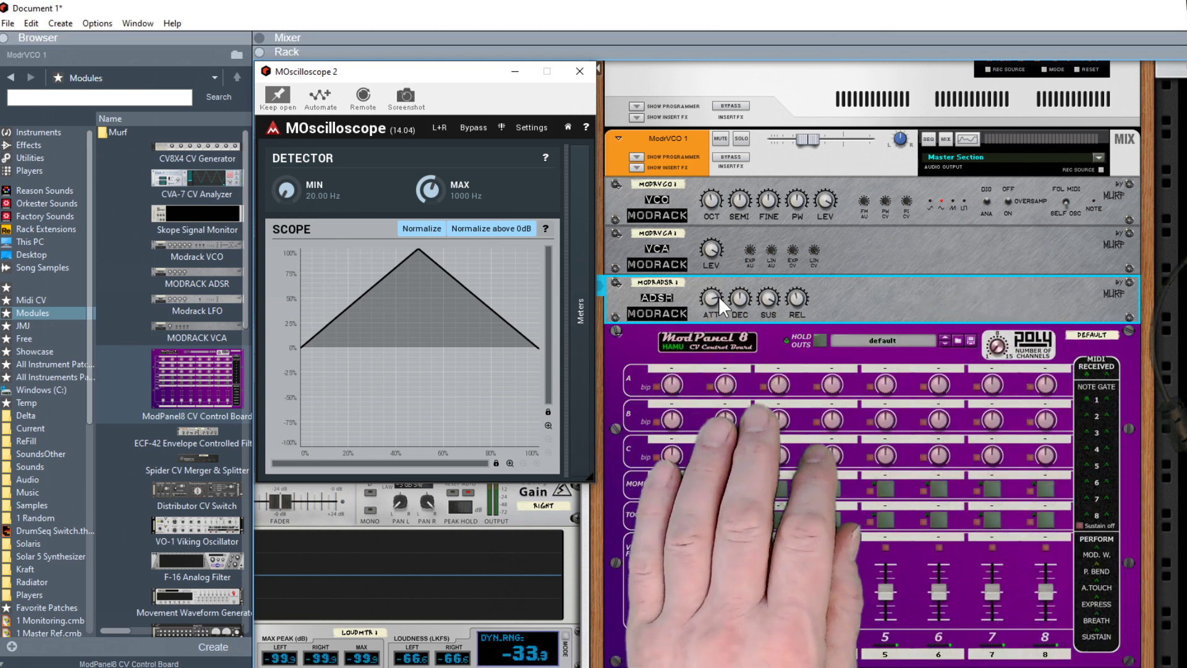
{"action": "left_click", "coordinate": [735, 383]}
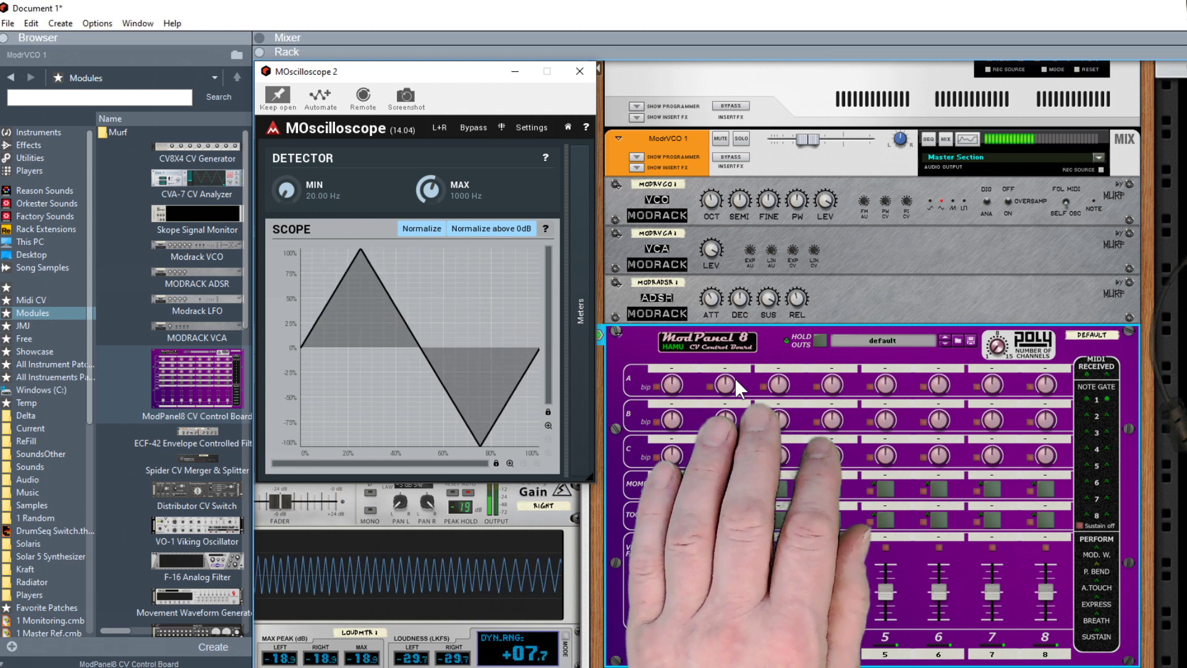
{"action": "left_click", "coordinate": [767, 301]}
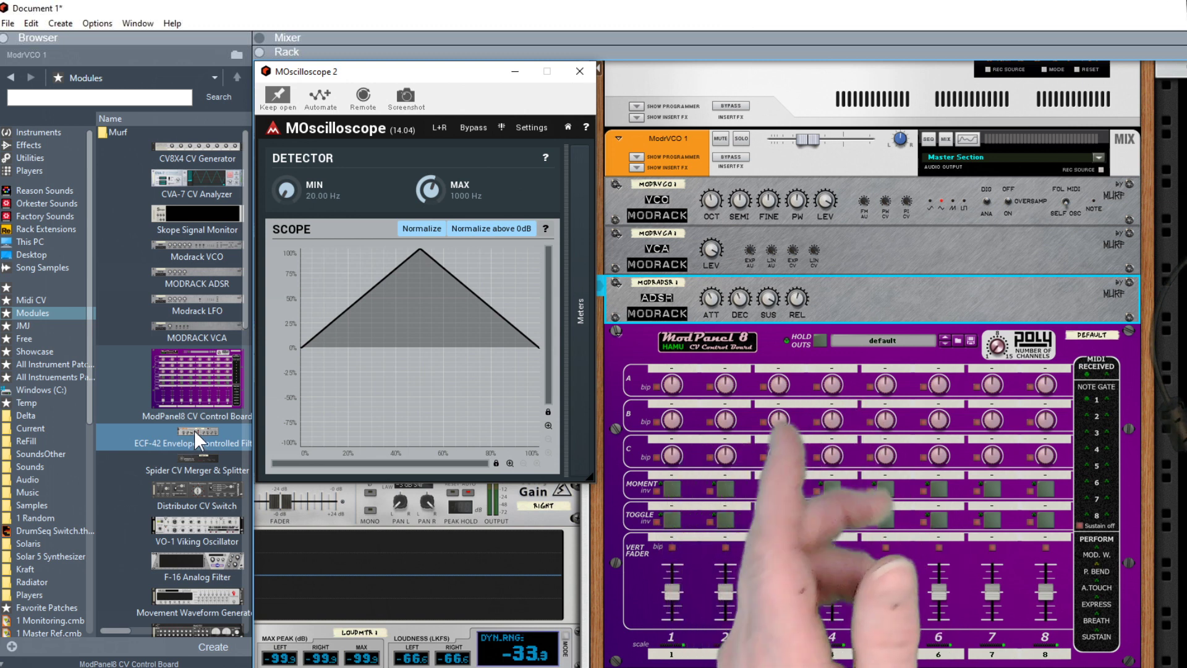
Add an ECF-42 Envelope Controlled Filter between the VCO and VCA and disconnect its output from the newly created mix channel
{"action": "left_click_drag", "start_coordinate": [194, 429], "coordinate": [885, 225]}
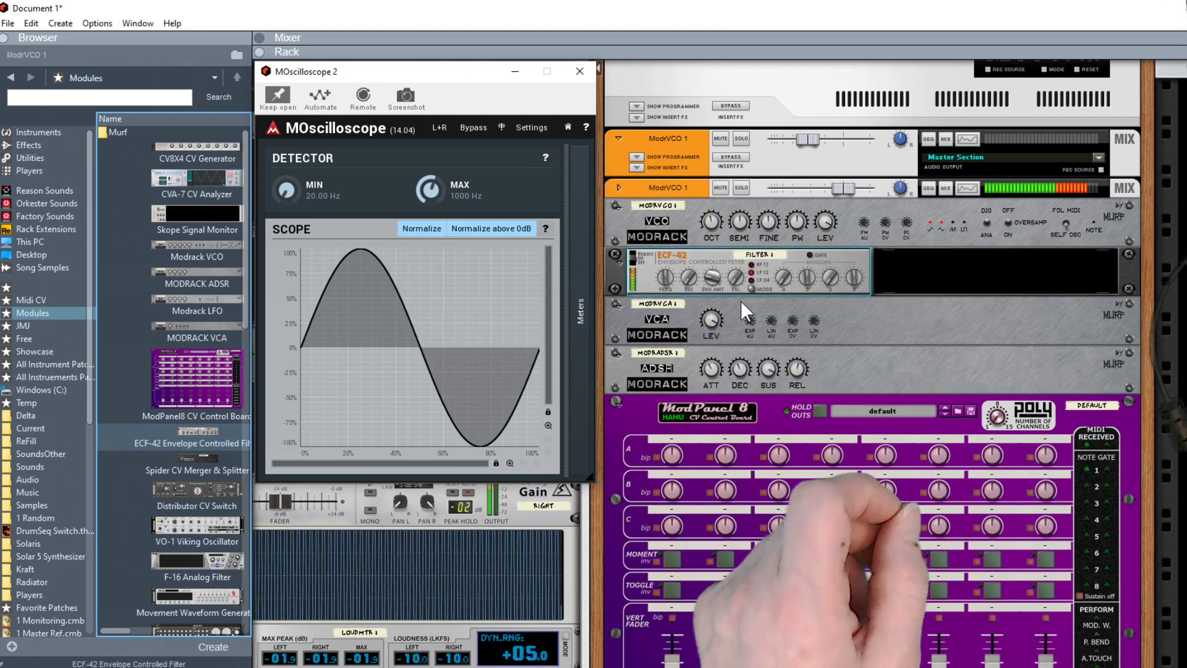
{"action": "left_click_drag", "start_coordinate": [841, 188], "coordinate": [771, 188]}
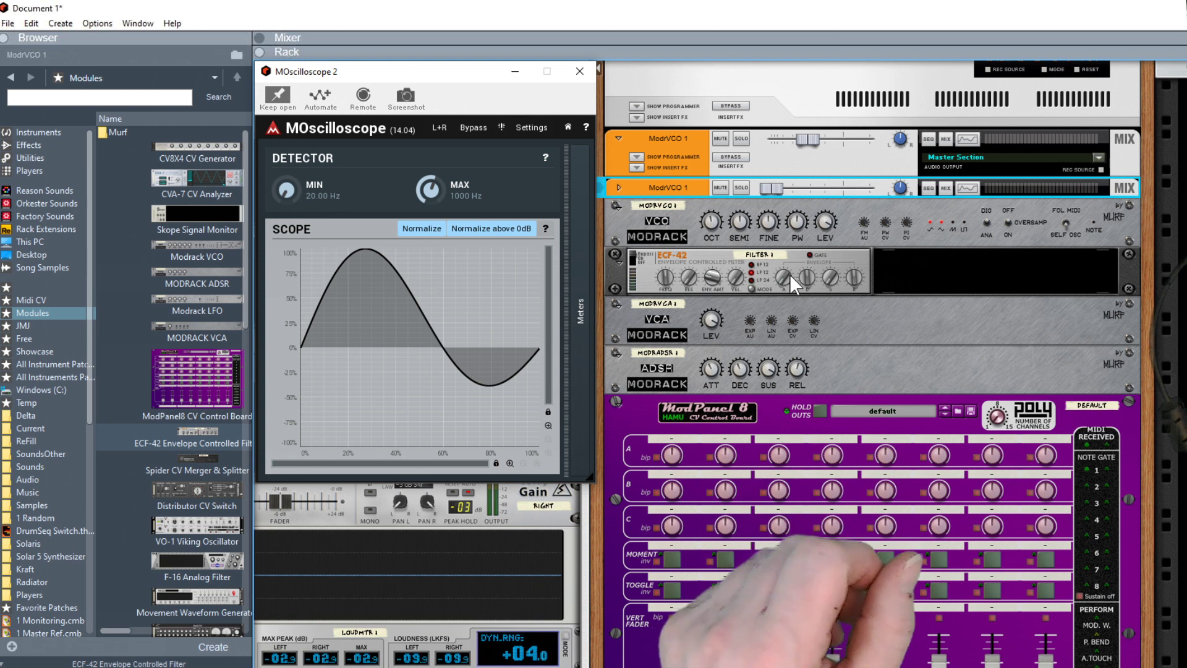
{"action": "key", "text": "Tab"}
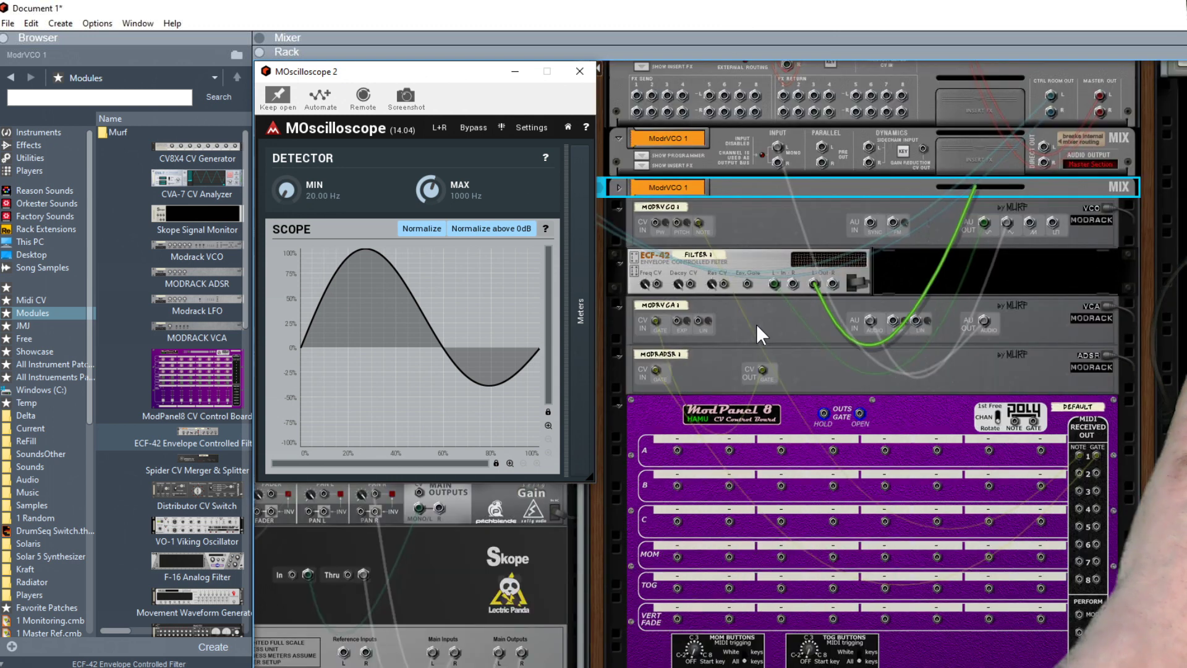
{"action": "left_click_drag", "start_coordinate": [815, 284], "coordinate": [637, 187]}
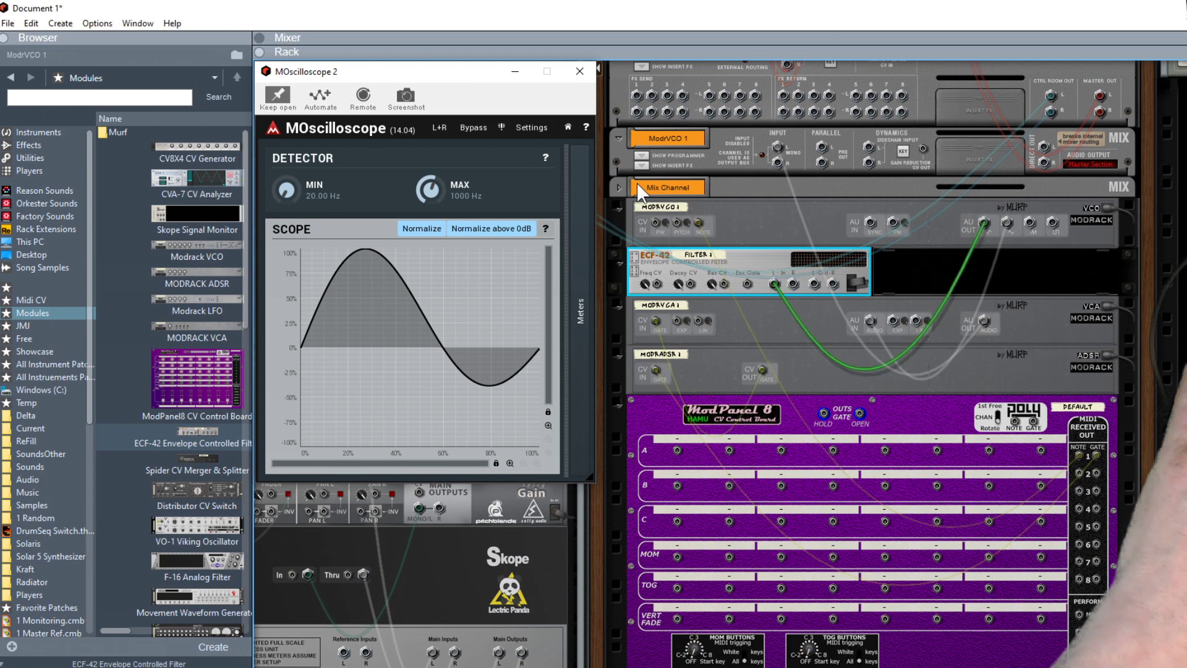
Expand the extra mix channel on the rack's rear and patch the ECF-42's output into the VCA's audio input
{"action": "left_click", "coordinate": [619, 187]}
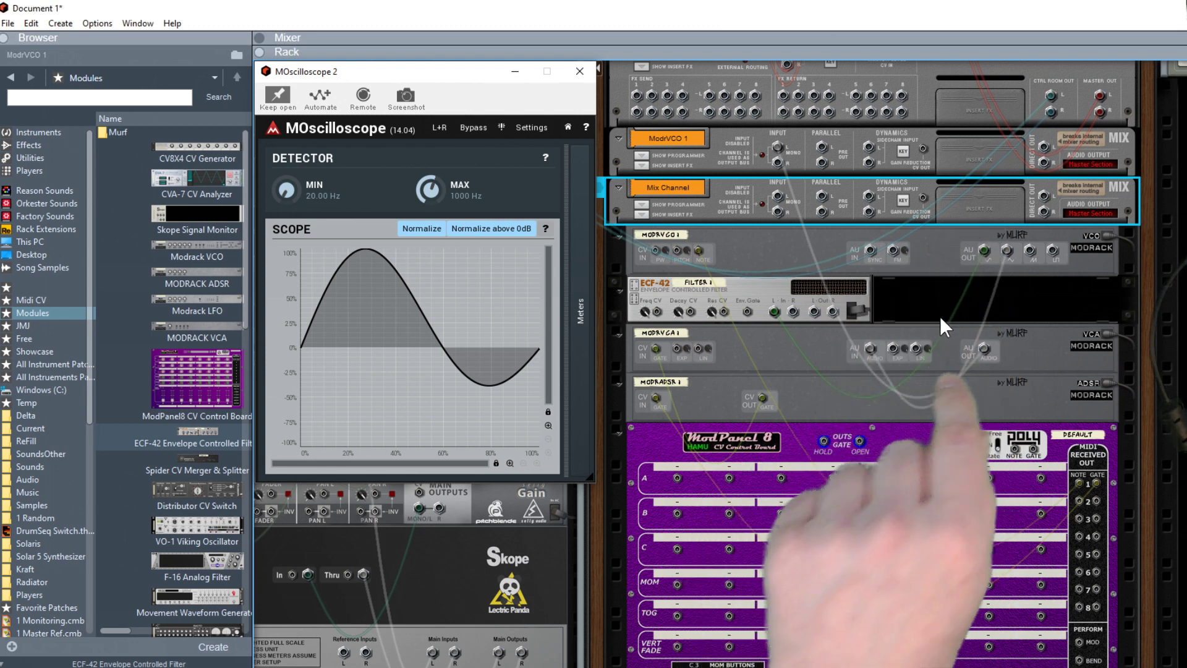
{"action": "left_click", "coordinate": [785, 290]}
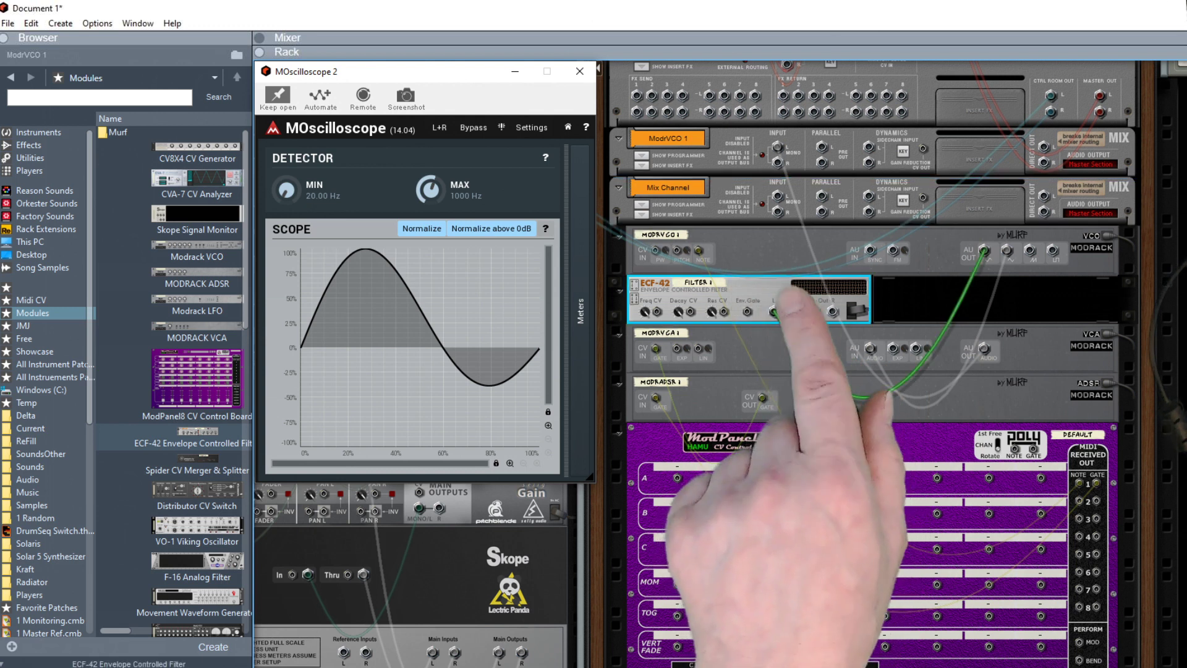
{"action": "left_click_drag", "start_coordinate": [798, 311], "coordinate": [872, 350]}
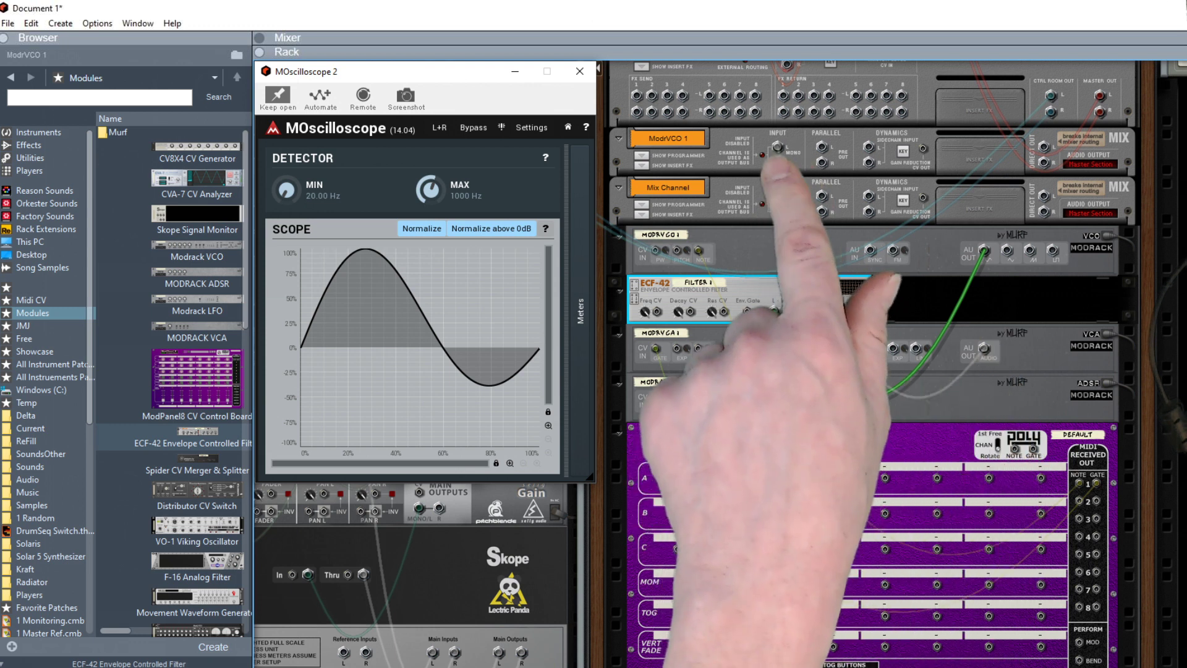
Delete the unneeded second mix channel and switch the filter's input cable to the VCO's triangle output
{"action": "left_click", "coordinate": [751, 197]}
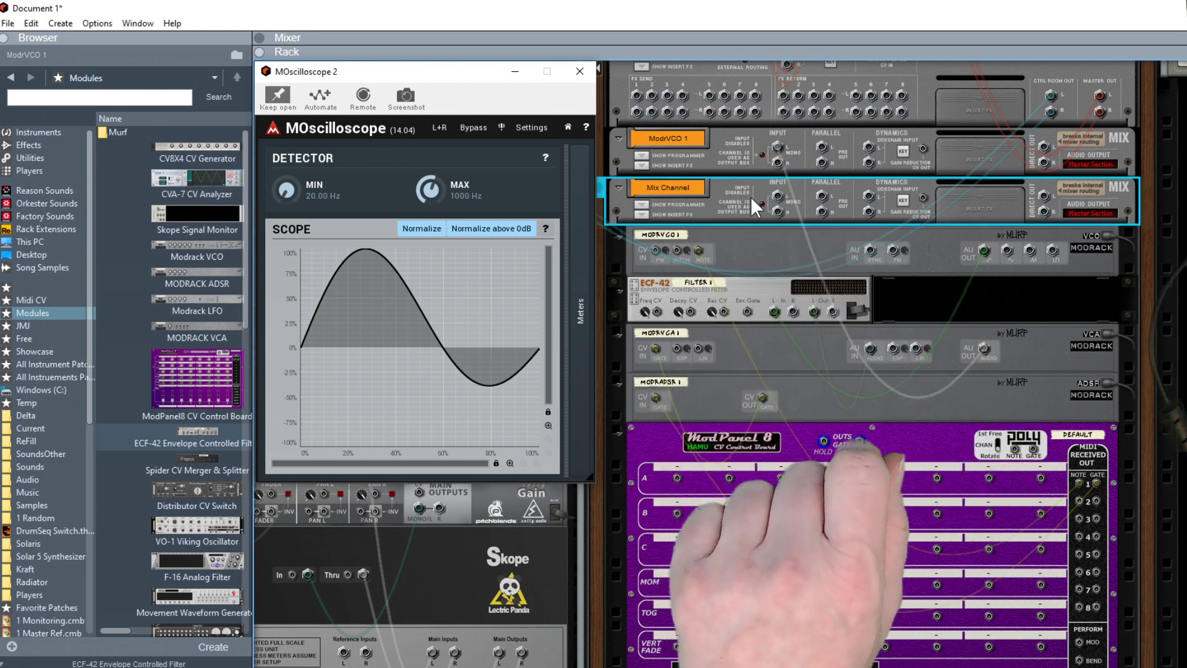
{"action": "key", "text": "Delete"}
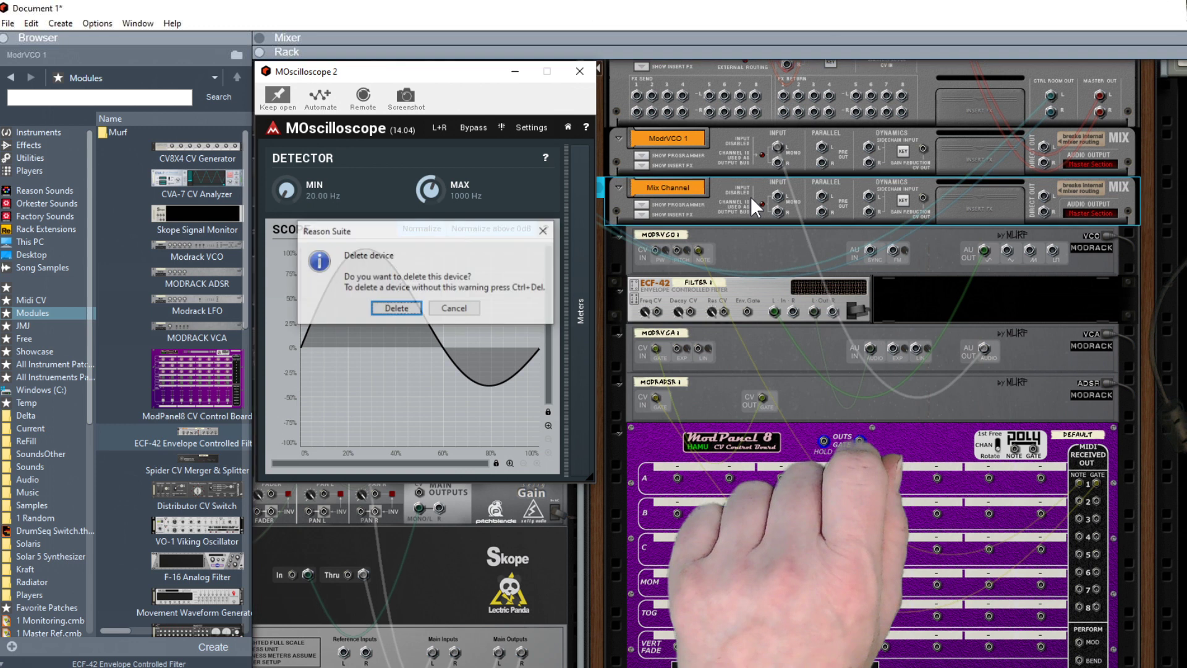
{"action": "key", "text": "Return"}
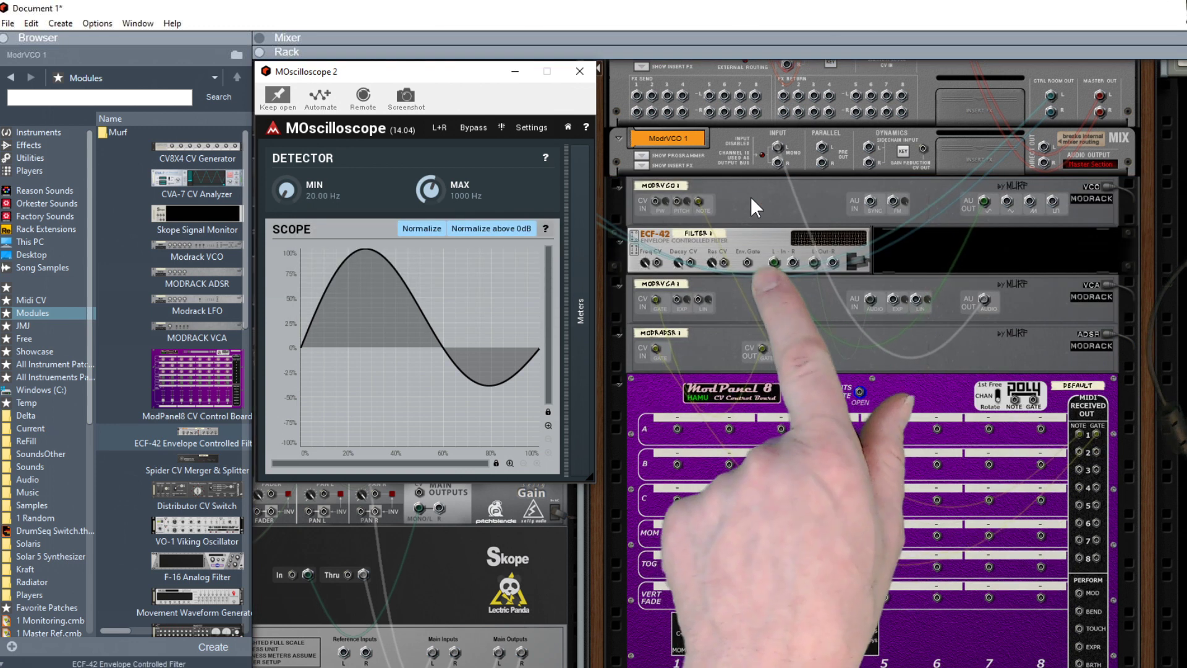
{"action": "left_click_drag", "start_coordinate": [982, 199], "coordinate": [1008, 203]}
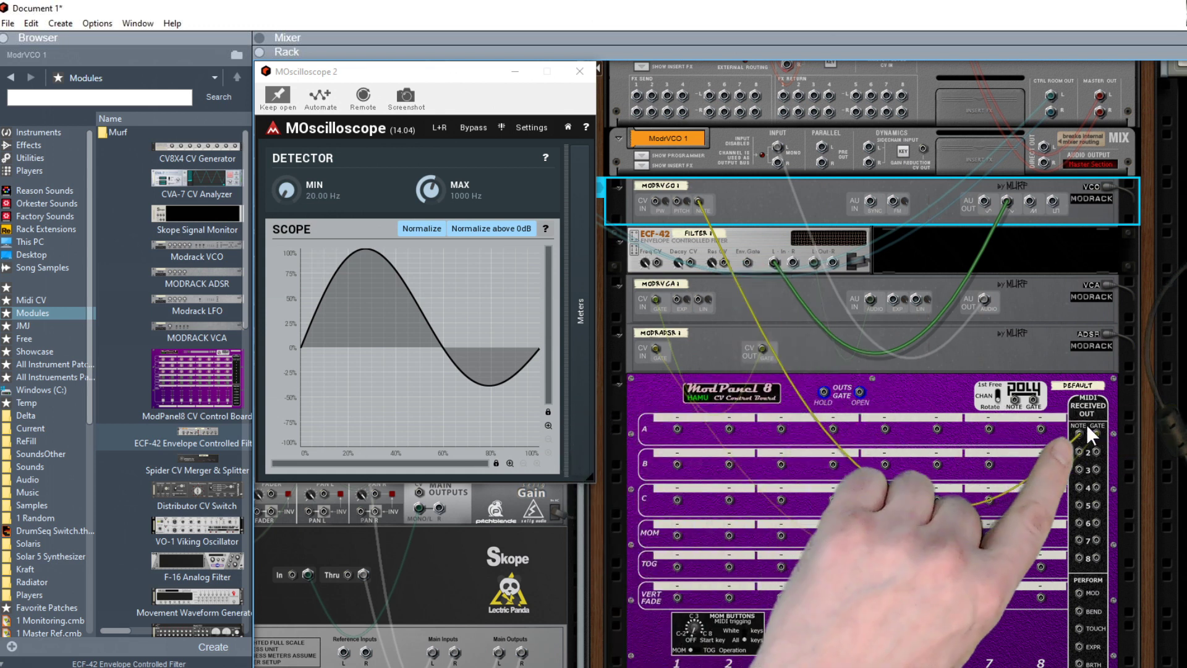
Add a Spider CV Merger & Splitter beside the filter and split the ModPanel8's channel 1 gate to the ADSR's and filter's gate inputs
{"action": "left_click_drag", "start_coordinate": [1085, 424], "coordinate": [1095, 429]}
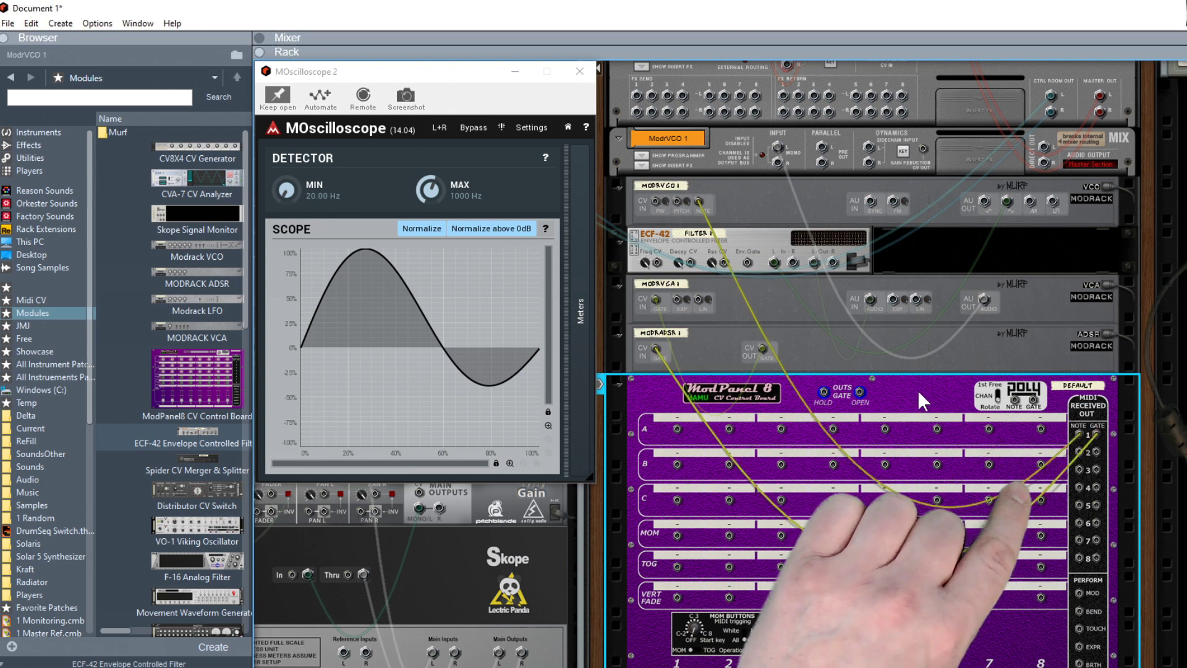
{"action": "left_click_drag", "start_coordinate": [190, 469], "coordinate": [975, 262]}
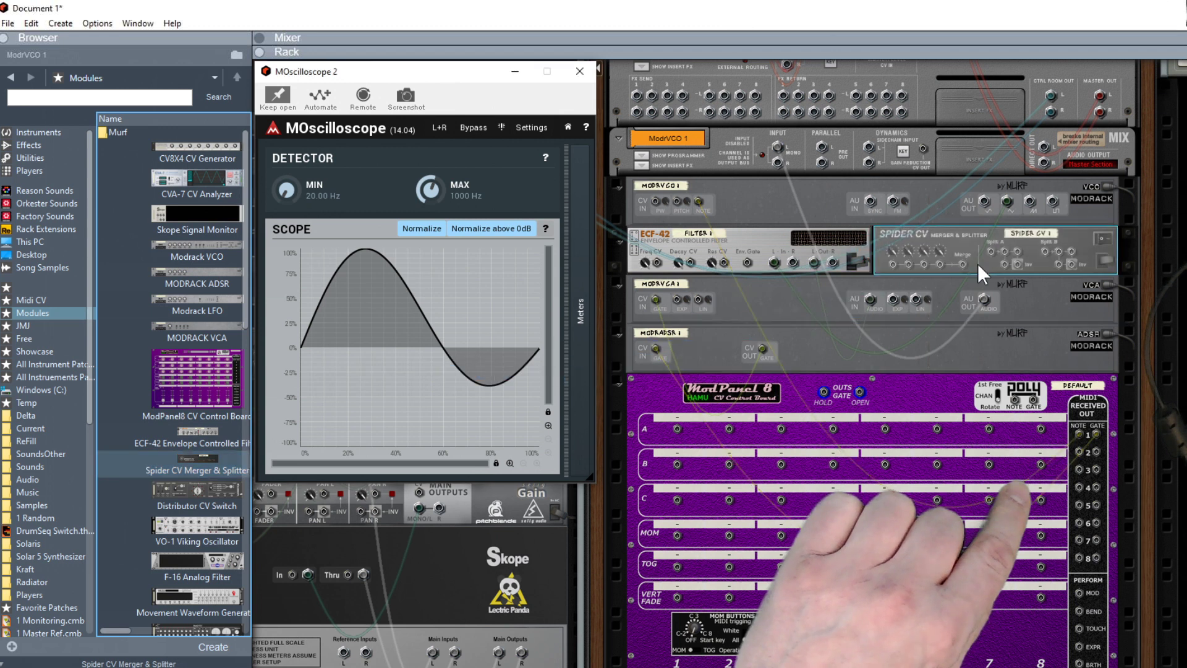
{"action": "left_click", "coordinate": [657, 349]}
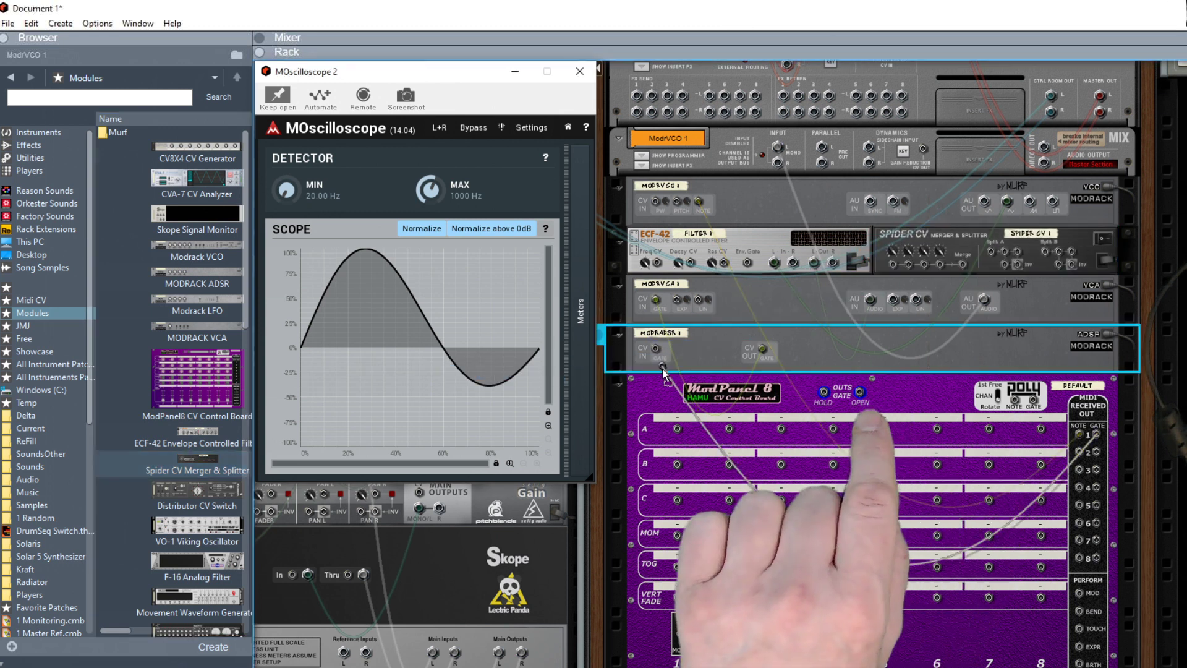
{"action": "left_click_drag", "start_coordinate": [664, 372], "coordinate": [992, 252]}
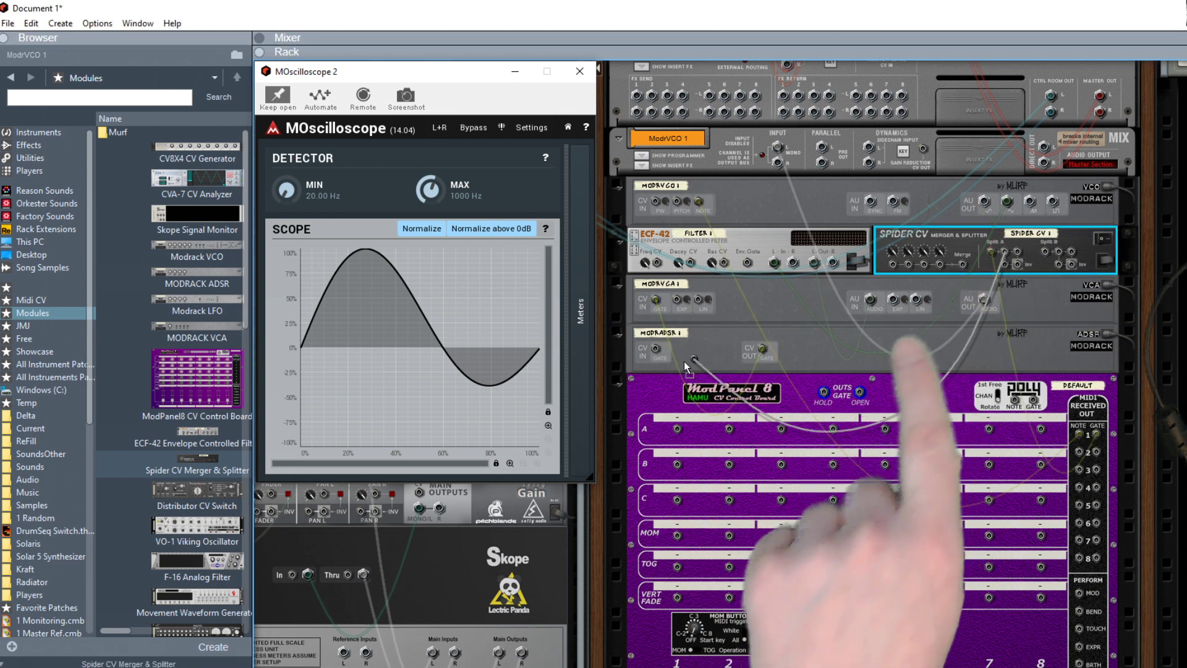
{"action": "left_click_drag", "start_coordinate": [659, 353], "coordinate": [747, 263]}
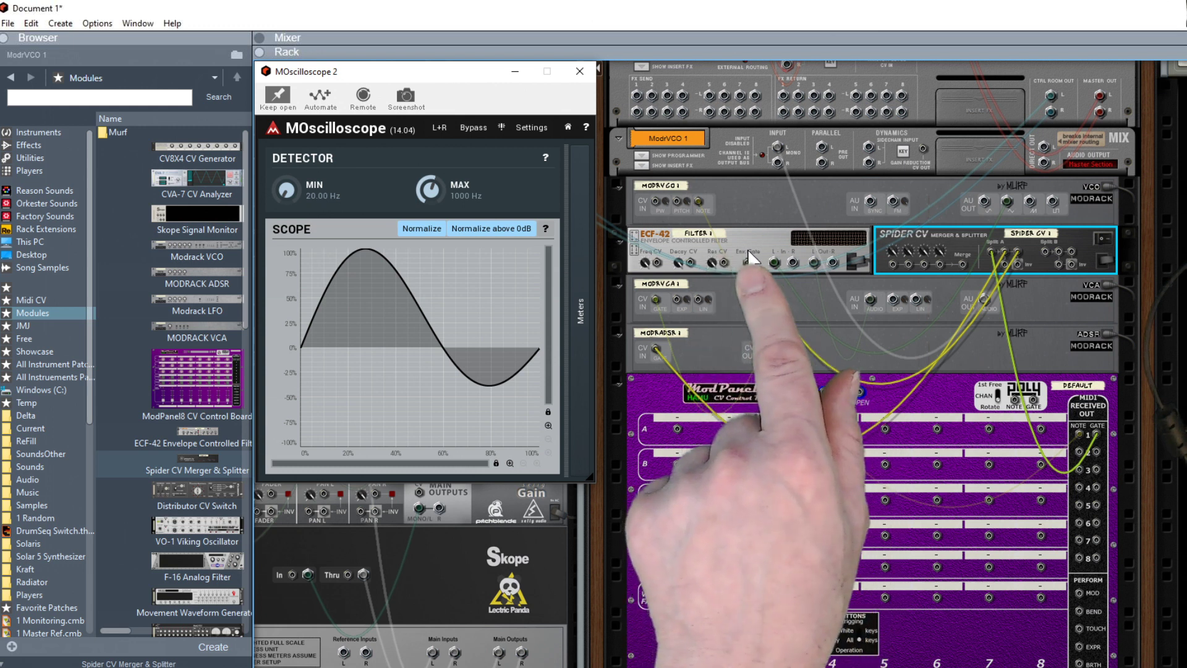
{"action": "key", "text": "Tab"}
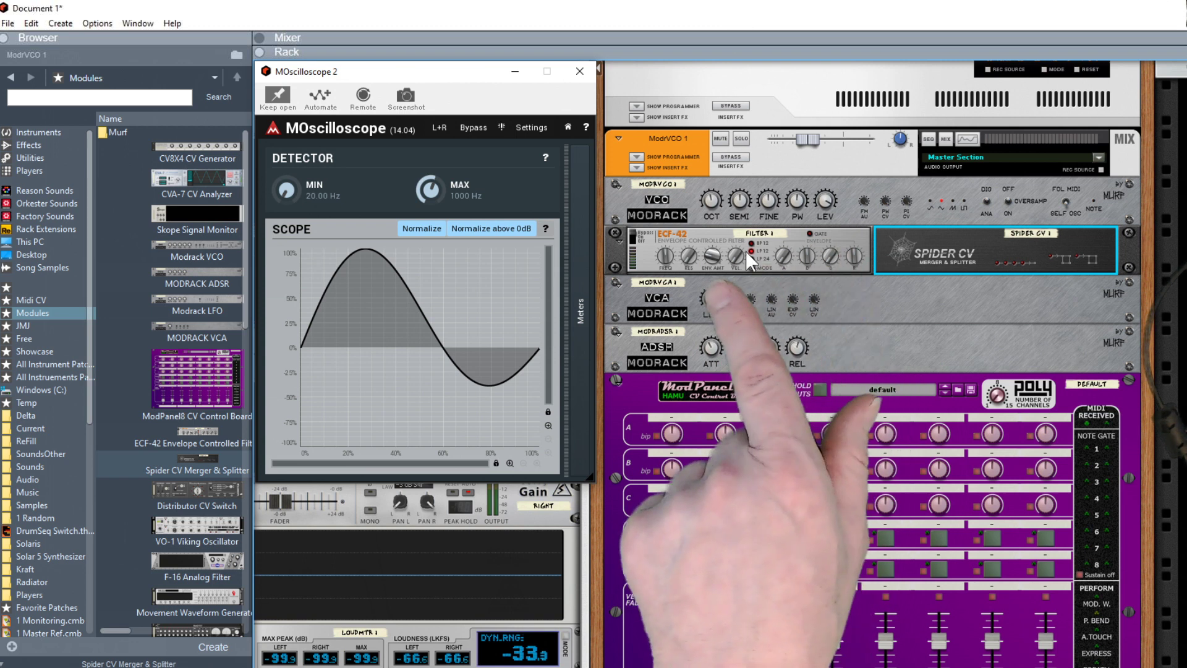
Adjust the ECF-42's envelope amount and frequency together with the ADSR's attack while playing notes
{"action": "left_click_drag", "start_coordinate": [710, 255], "coordinate": [714, 203]}
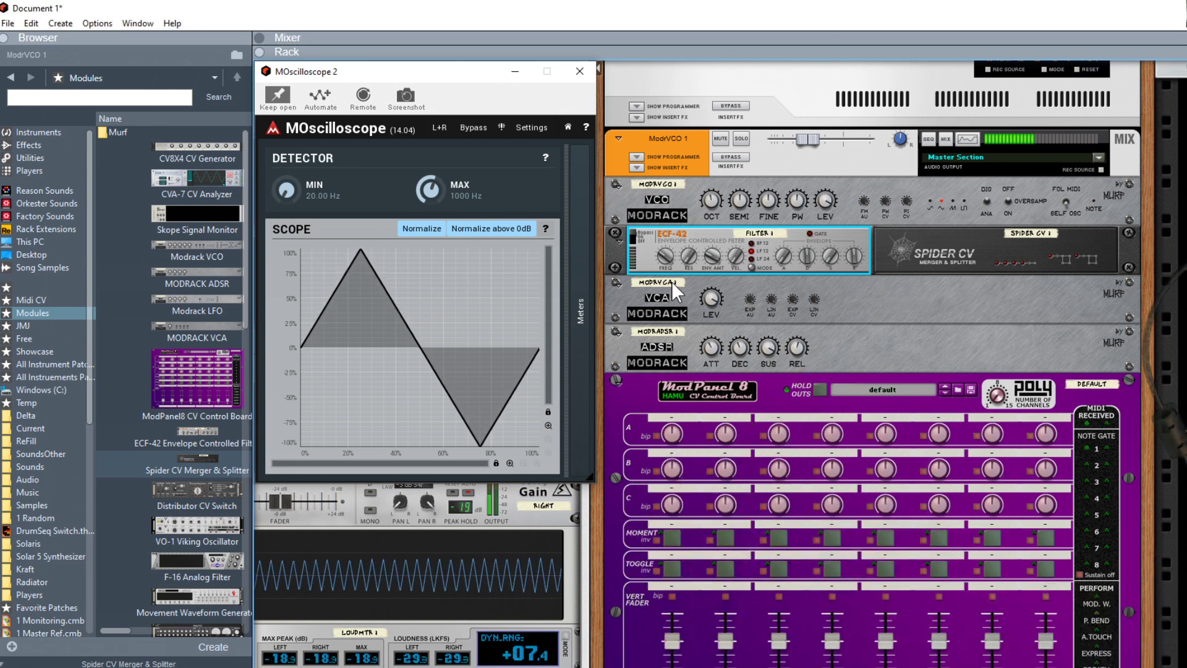
{"action": "left_click", "coordinate": [707, 348]}
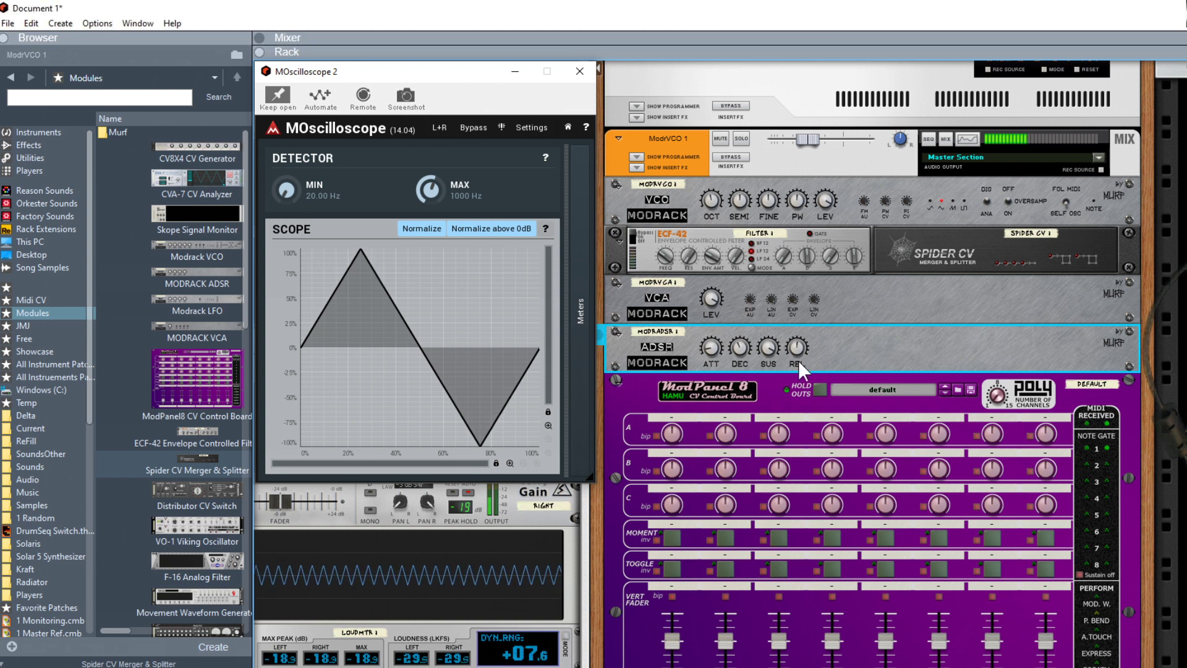
{"action": "left_click", "coordinate": [656, 251]}
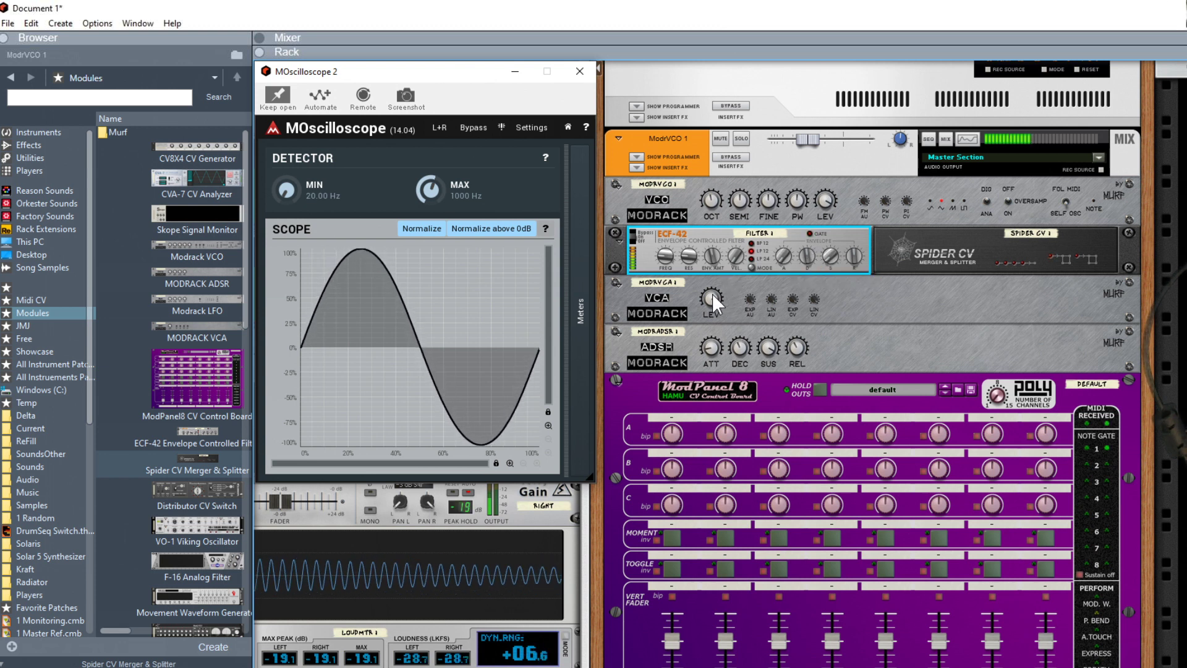
{"action": "left_click_drag", "start_coordinate": [717, 287], "coordinate": [710, 251]}
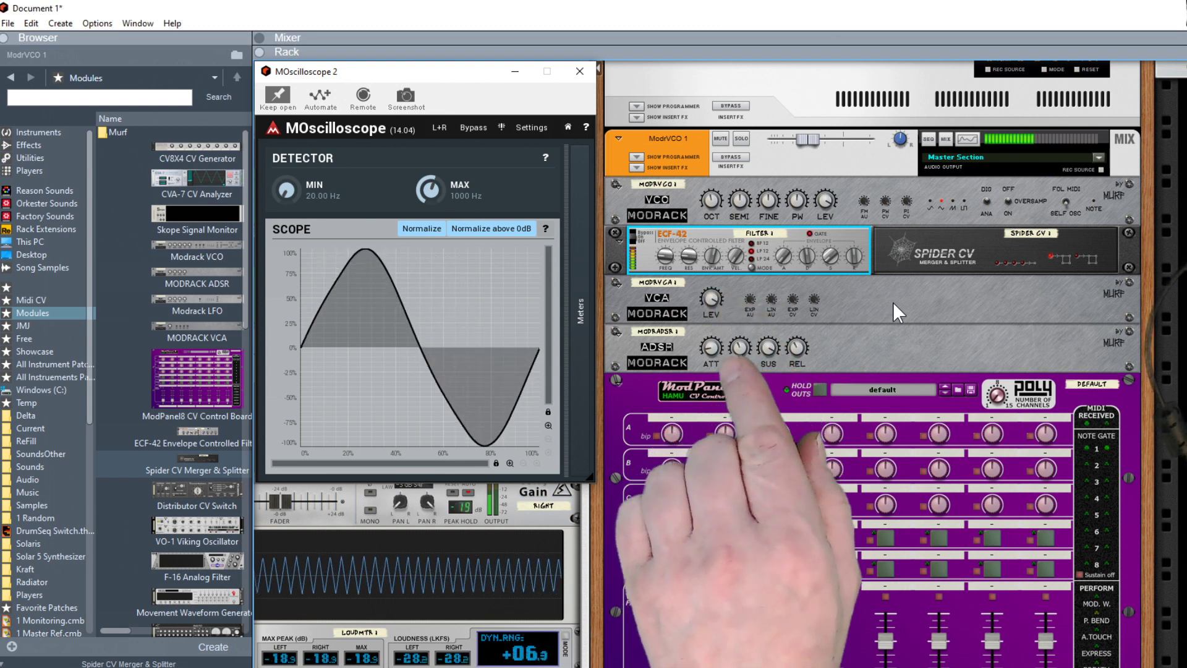
{"action": "left_click", "coordinate": [714, 345]}
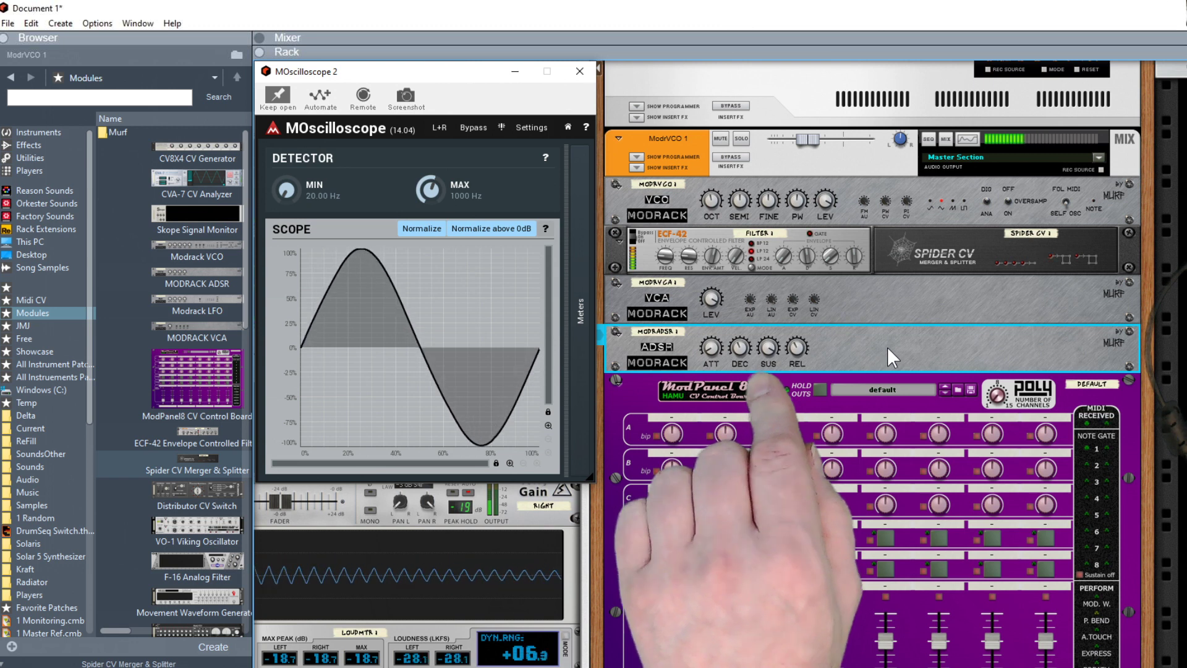
{"action": "left_click_drag", "start_coordinate": [716, 348], "coordinate": [714, 346]}
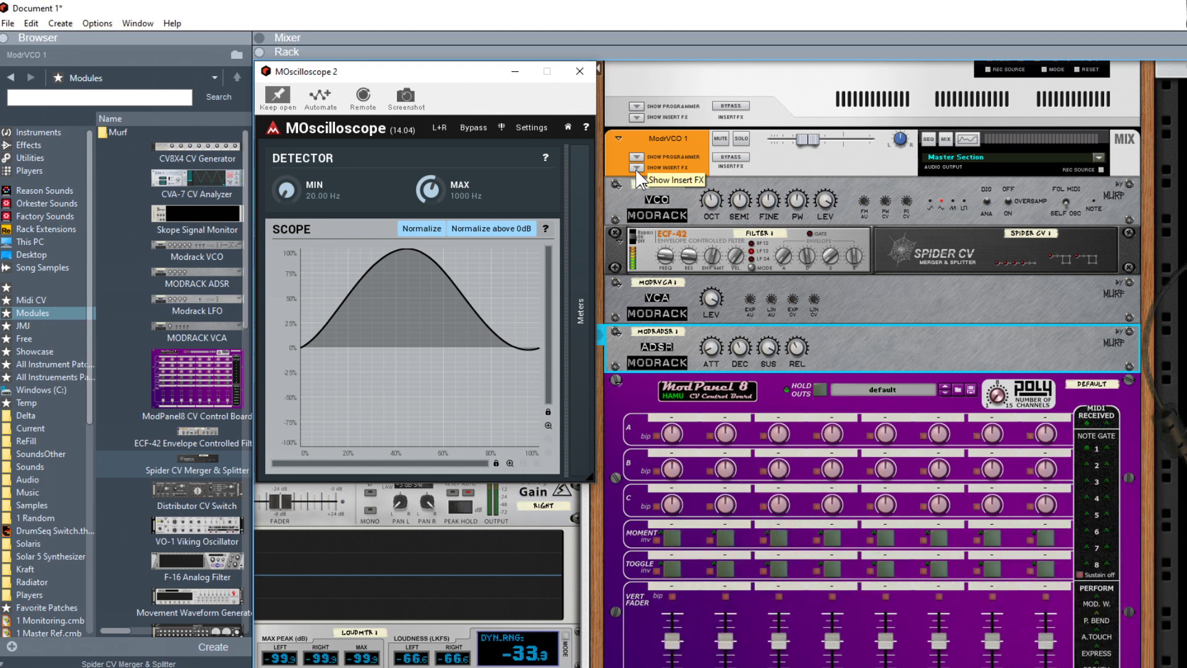
Add The Echo and an RV7000 MkII Reverb as insert effects on the ModrVCO 1 mix channel
{"action": "left_click", "coordinate": [637, 168]}
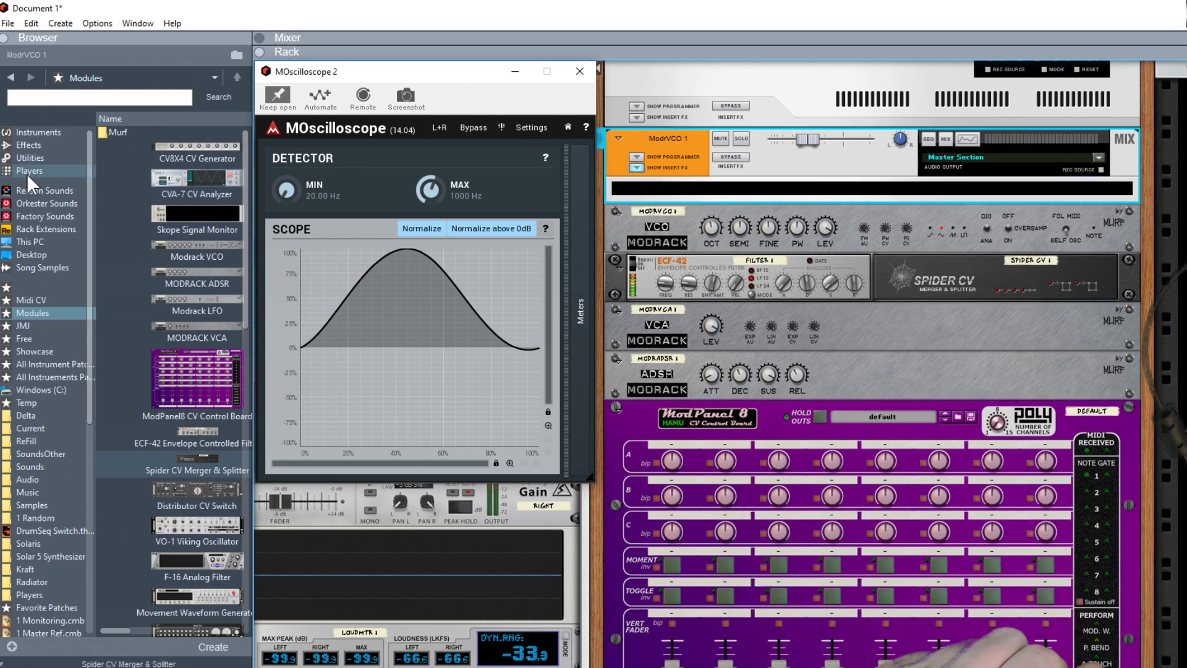
{"action": "left_click", "coordinate": [32, 147]}
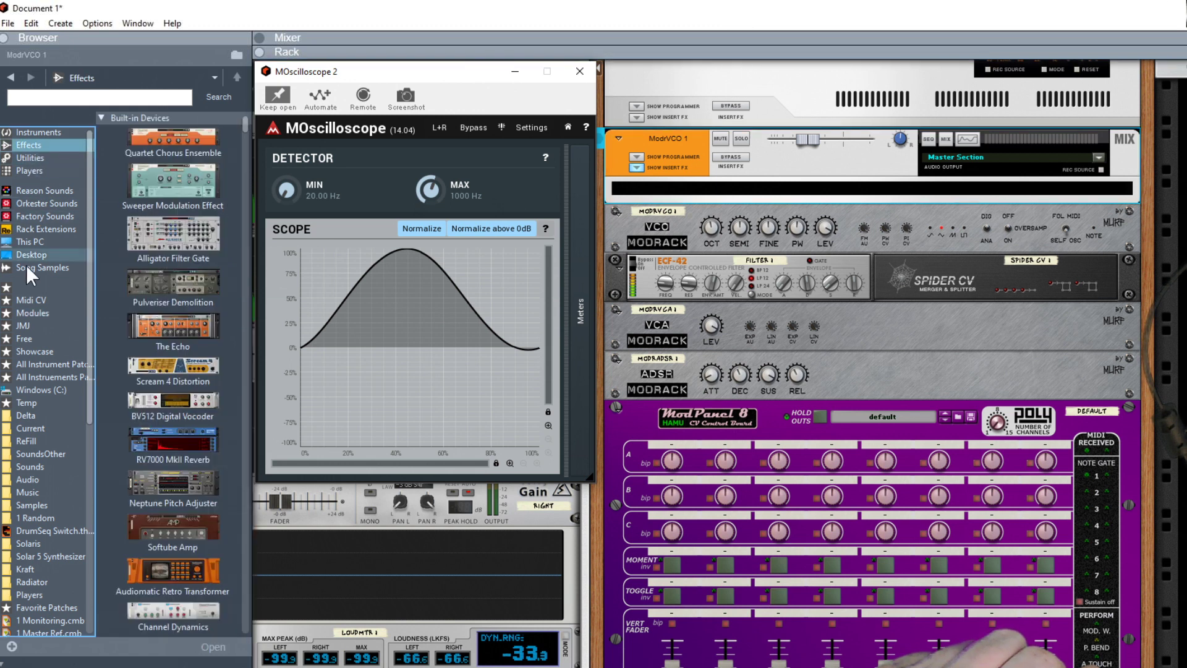
{"action": "left_click_drag", "start_coordinate": [173, 331], "coordinate": [709, 189]}
{"action": "left_click_drag", "start_coordinate": [177, 444], "coordinate": [782, 344]}
{"action": "left_click_drag", "start_coordinate": [973, 347], "coordinate": [1058, 351]}
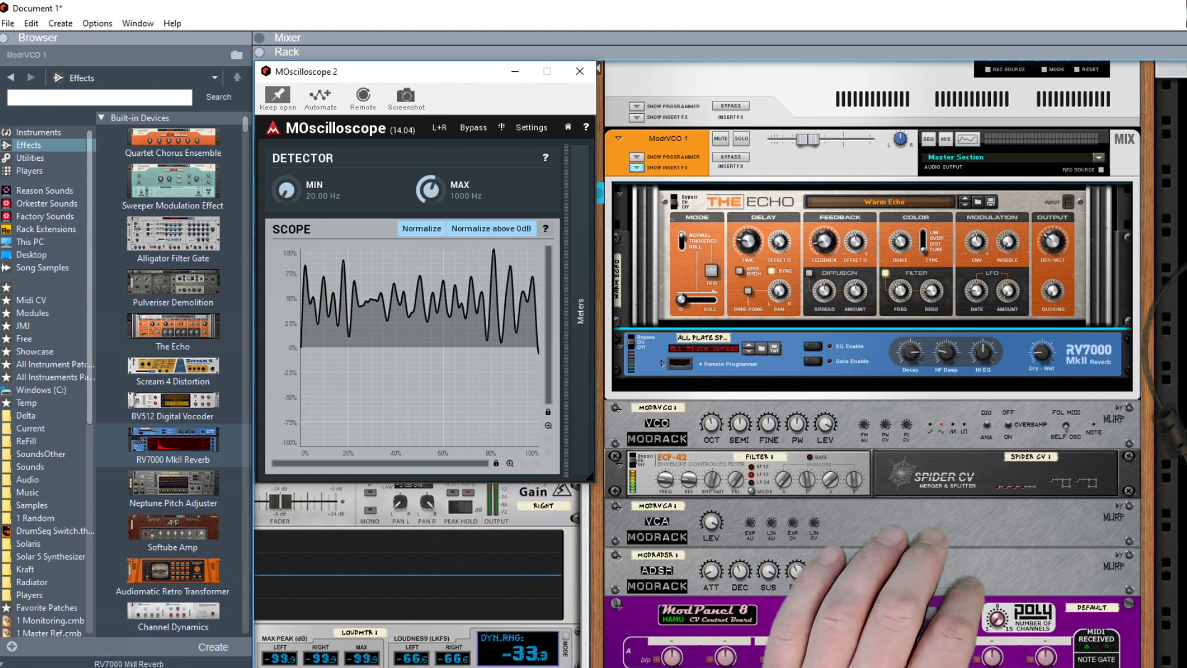
Set the ECF-42's resonance to 39 and adjust the RV7000 reverb's dry-wet balance while playing notes
{"action": "left_click", "coordinate": [714, 479]}
{"action": "mouse_move", "coordinate": [716, 499]}
{"action": "left_mouse_down"}
{"action": "mouse_move", "coordinate": [718, 513]}
{"action": "mouse_move", "coordinate": [720, 500]}
{"action": "left_mouse_up"}
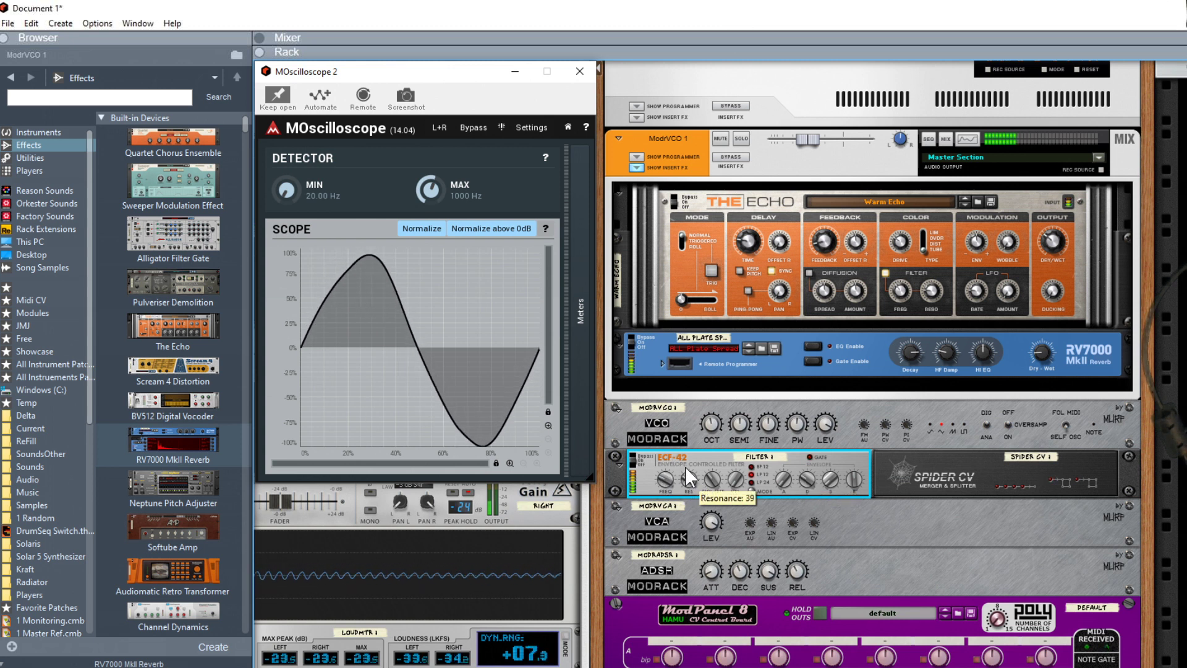
{"action": "left_click", "coordinate": [1036, 348]}
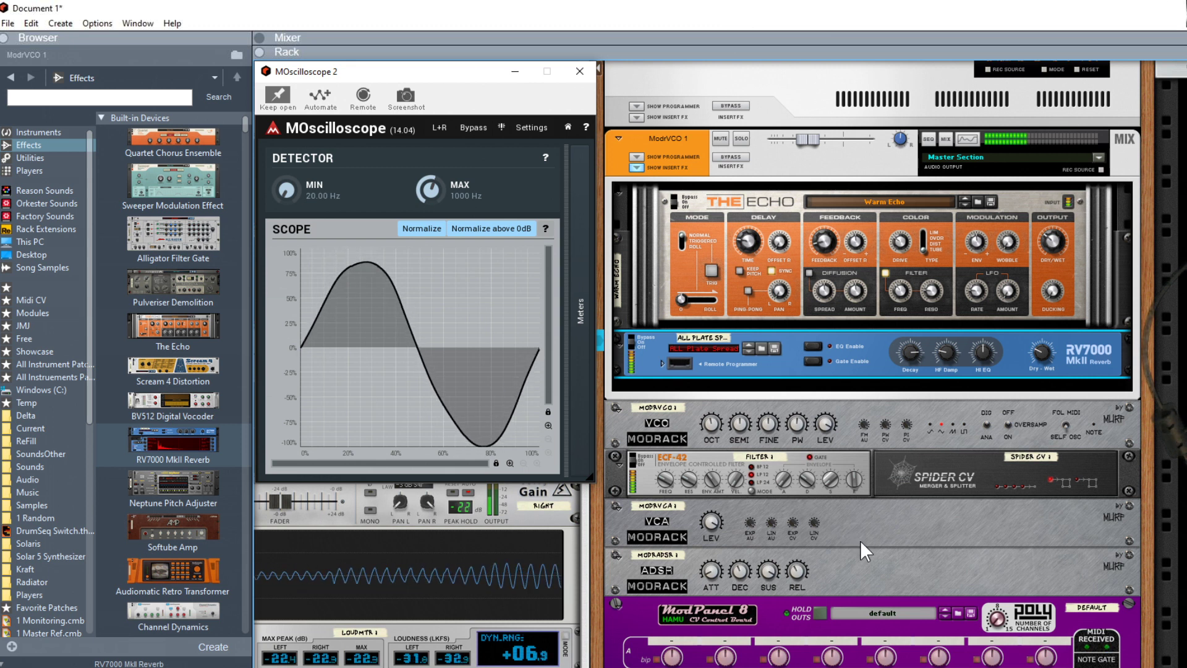
Move the filter's input cable from the VCO's triangle output to its sawtooth output
{"action": "key", "text": "Tab"}
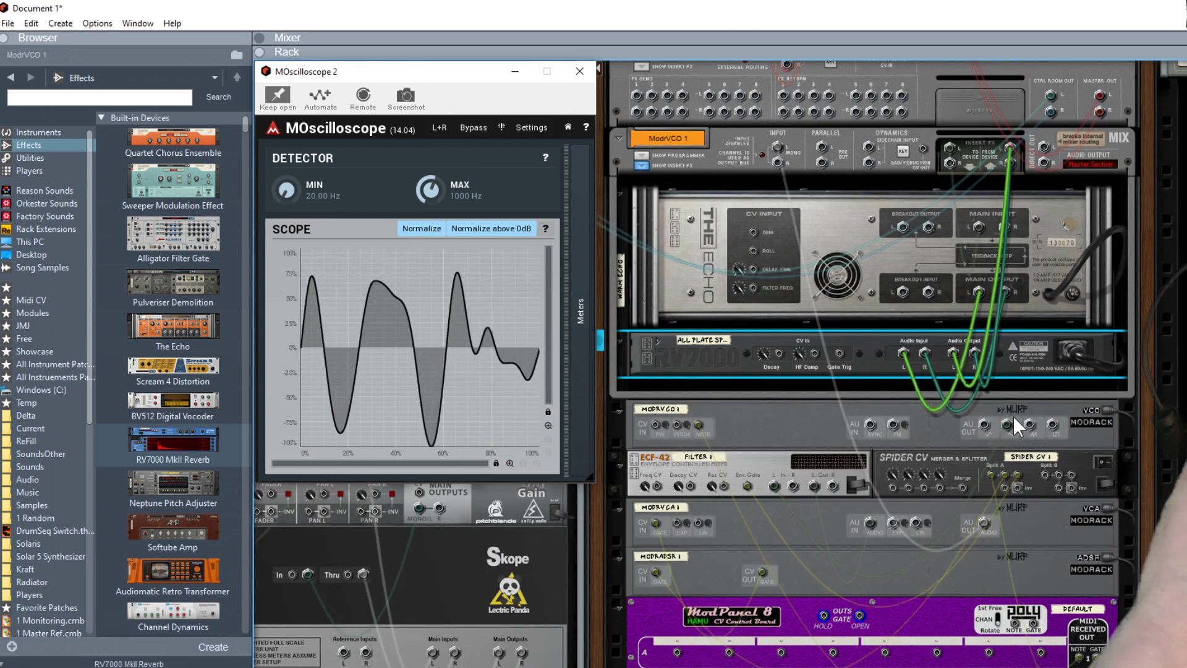
{"action": "left_click_drag", "start_coordinate": [1007, 423], "coordinate": [1030, 424]}
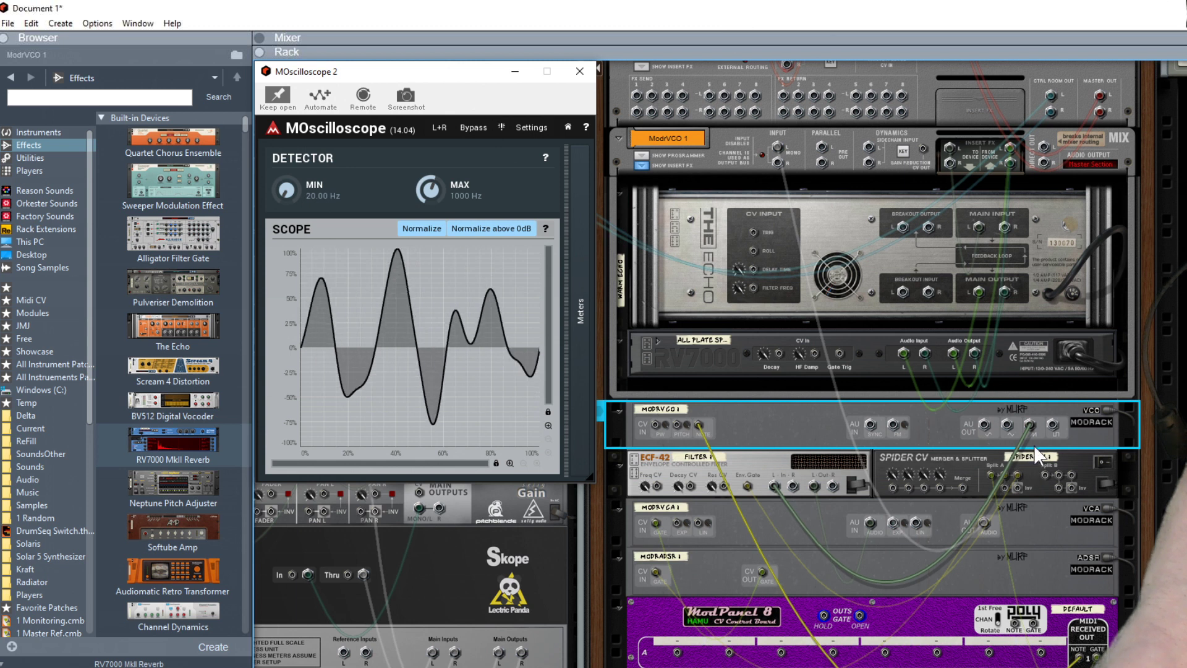
{"action": "key", "text": "Tab"}
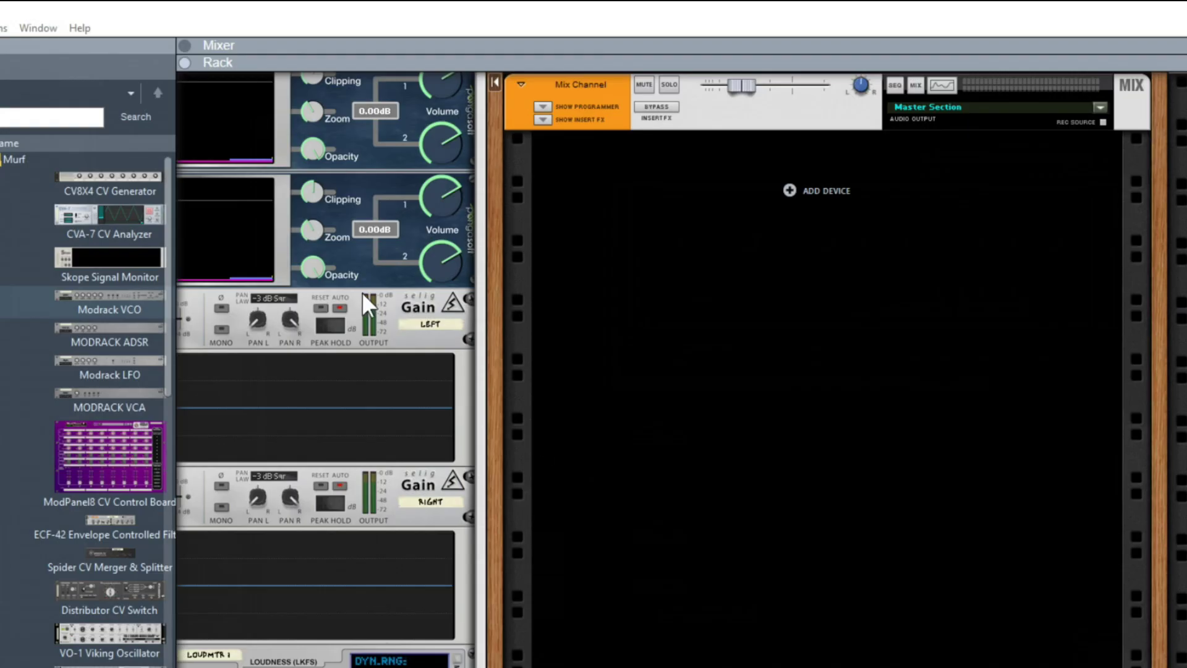
Add a Modrack VCO, an ECF-42 Envelope Controlled Filter and a Spider CV Merger & Splitter below the empty mix channel
{"action": "left_click", "coordinate": [96, 303]}
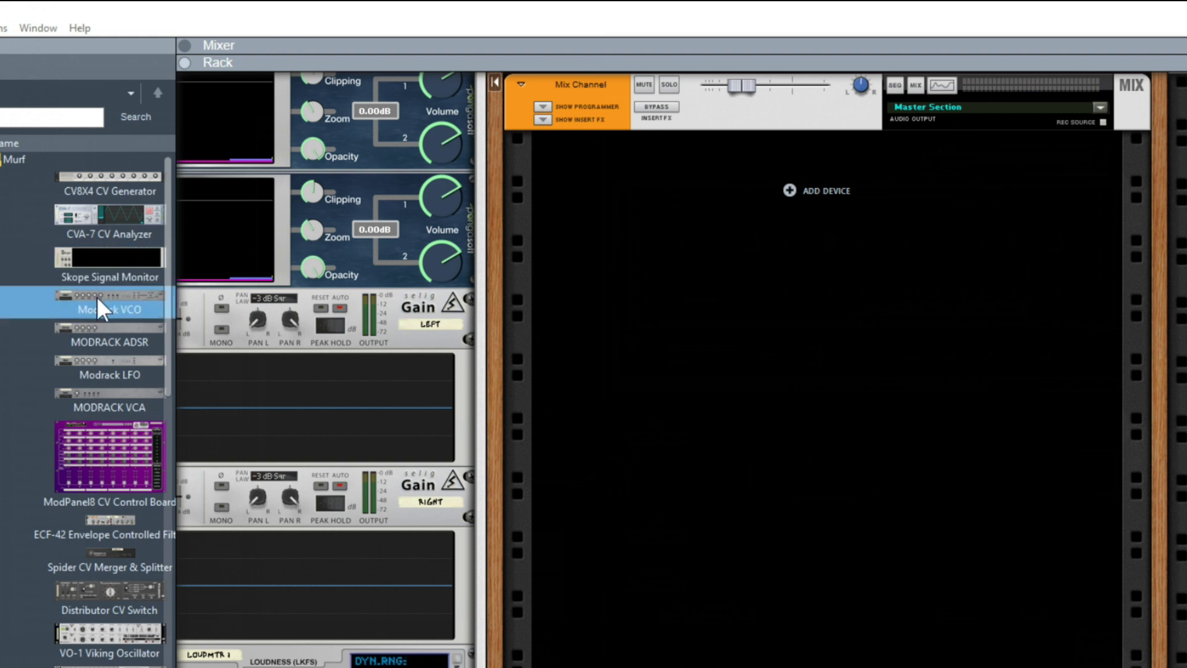
{"action": "left_click_drag", "start_coordinate": [95, 296], "coordinate": [798, 277]}
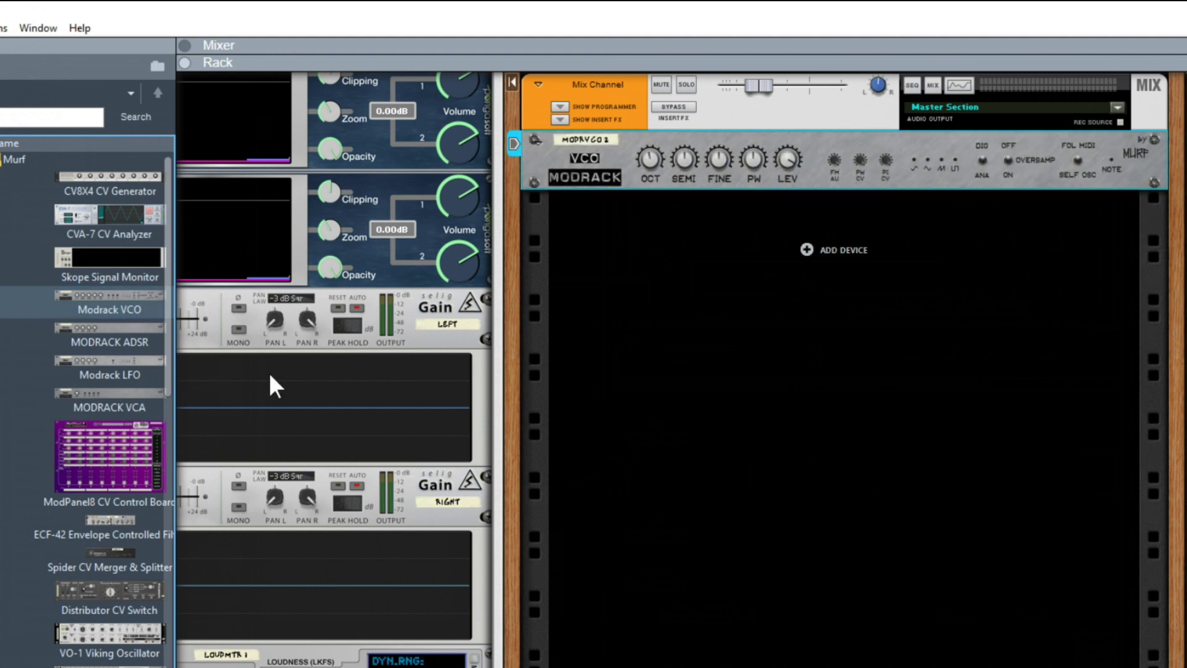
{"action": "left_click", "coordinate": [91, 525]}
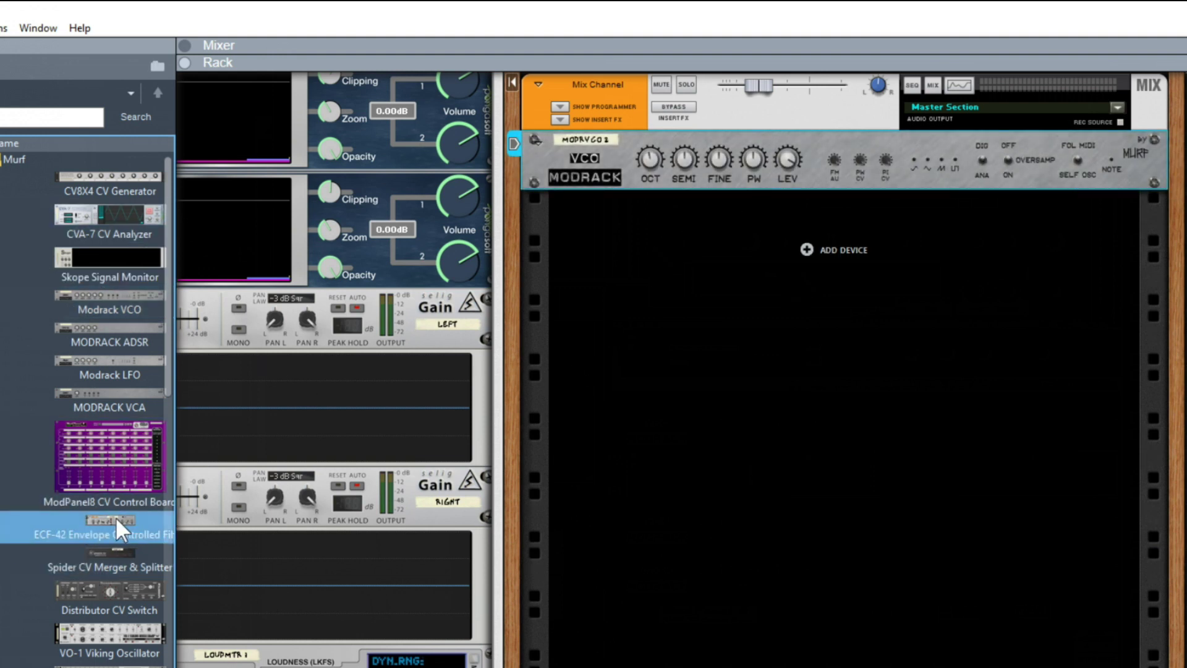
{"action": "double_click", "coordinate": [109, 521]}
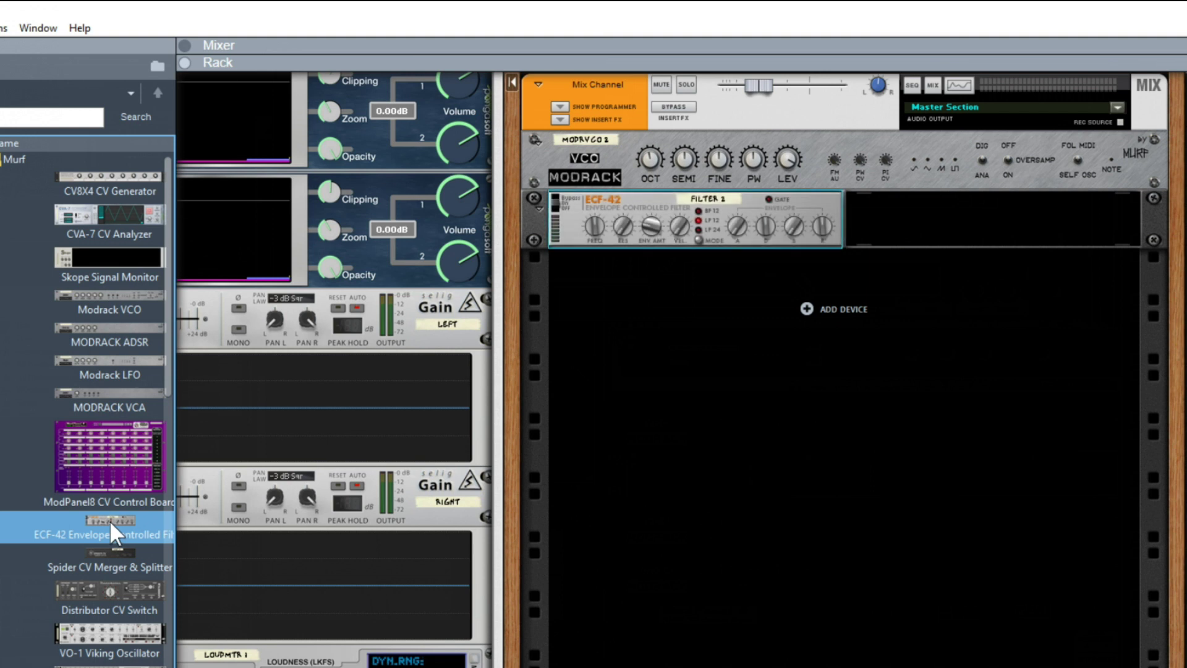
{"action": "left_click", "coordinate": [112, 556]}
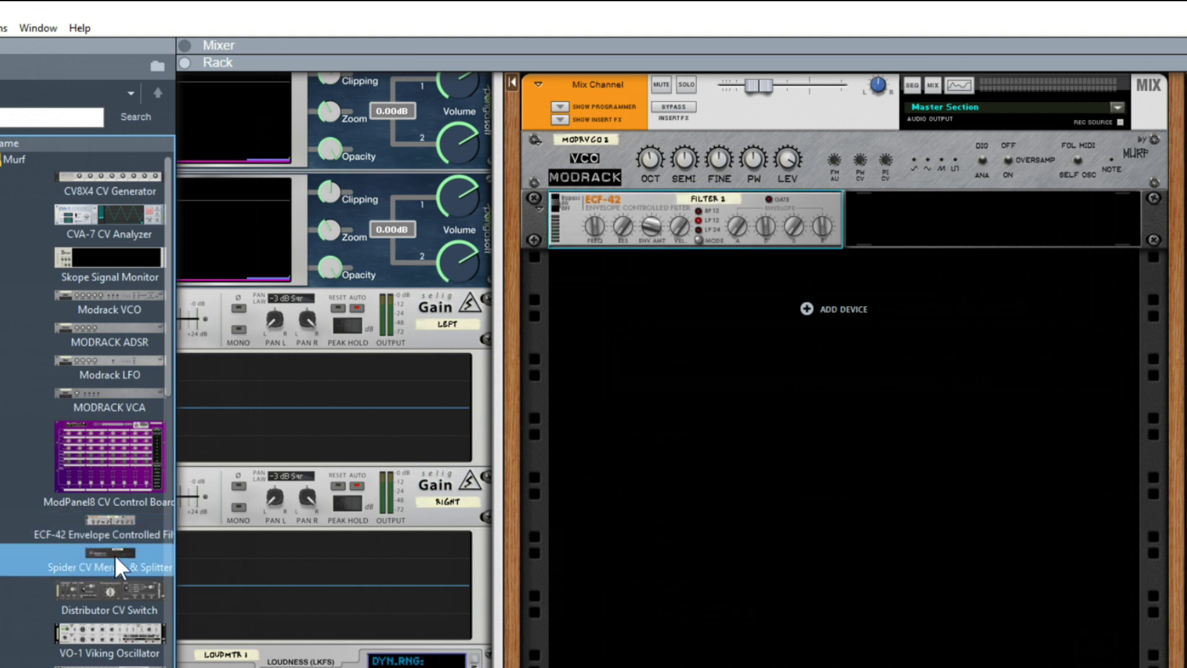
{"action": "double_click", "coordinate": [114, 555]}
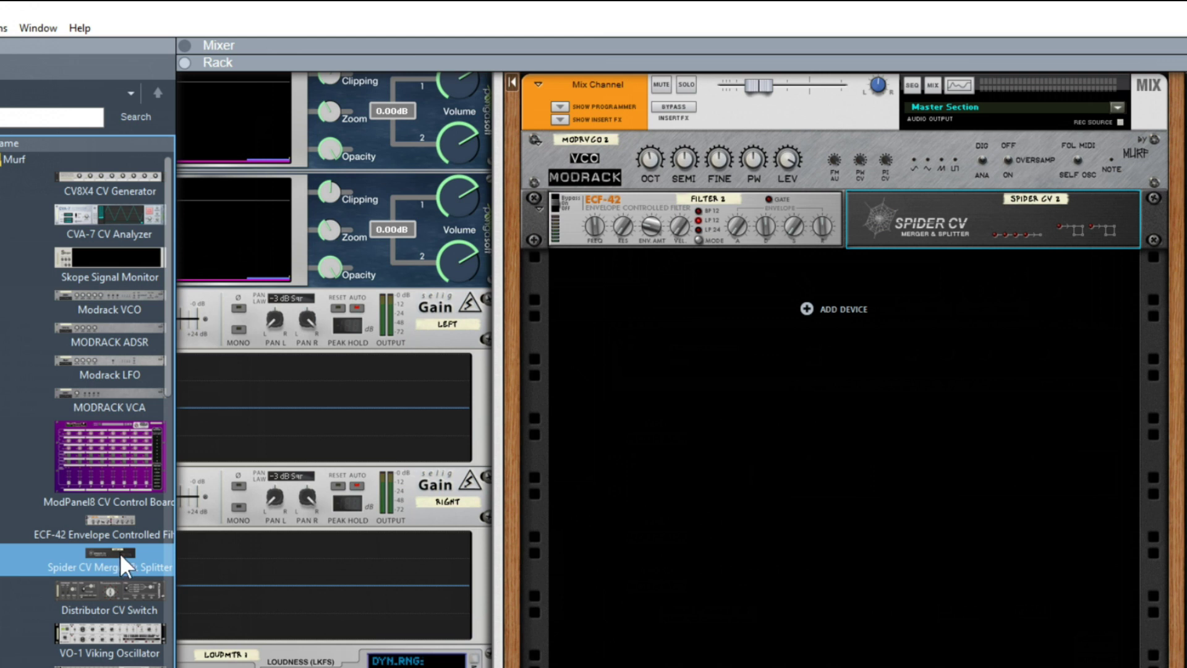
Add a Modrack VCA, a Modrack ADSR and a ModPanel8 CV Control Board below the filter
{"action": "left_click", "coordinate": [113, 402]}
{"action": "double_click", "coordinate": [112, 400]}
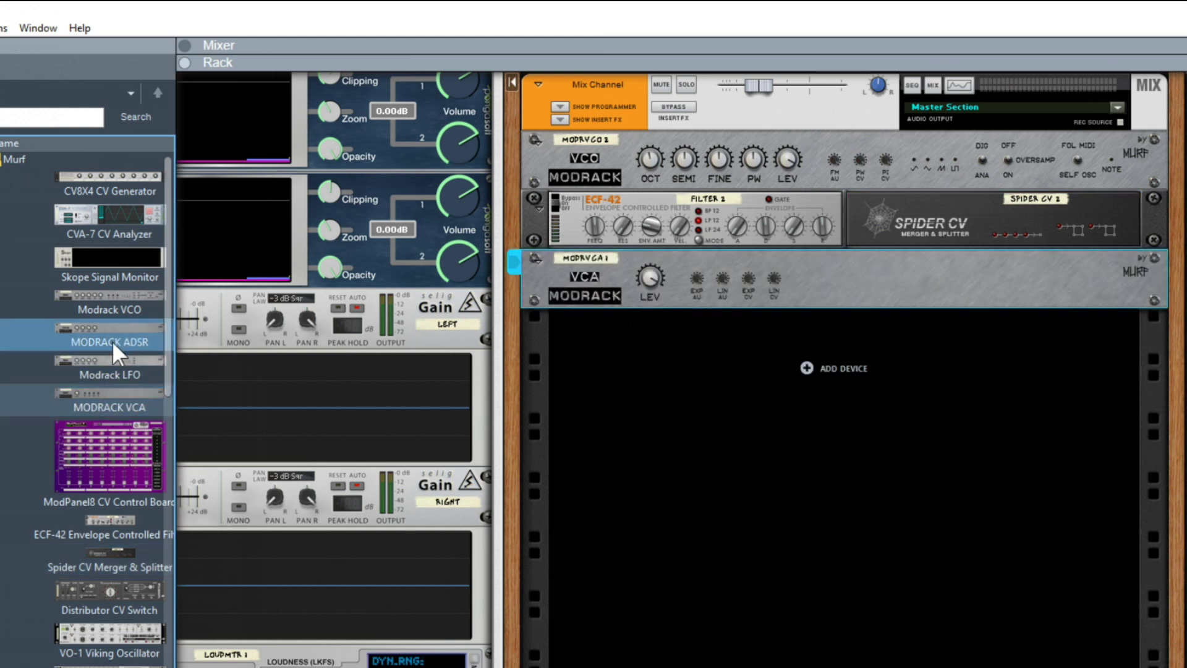
{"action": "left_click", "coordinate": [112, 341]}
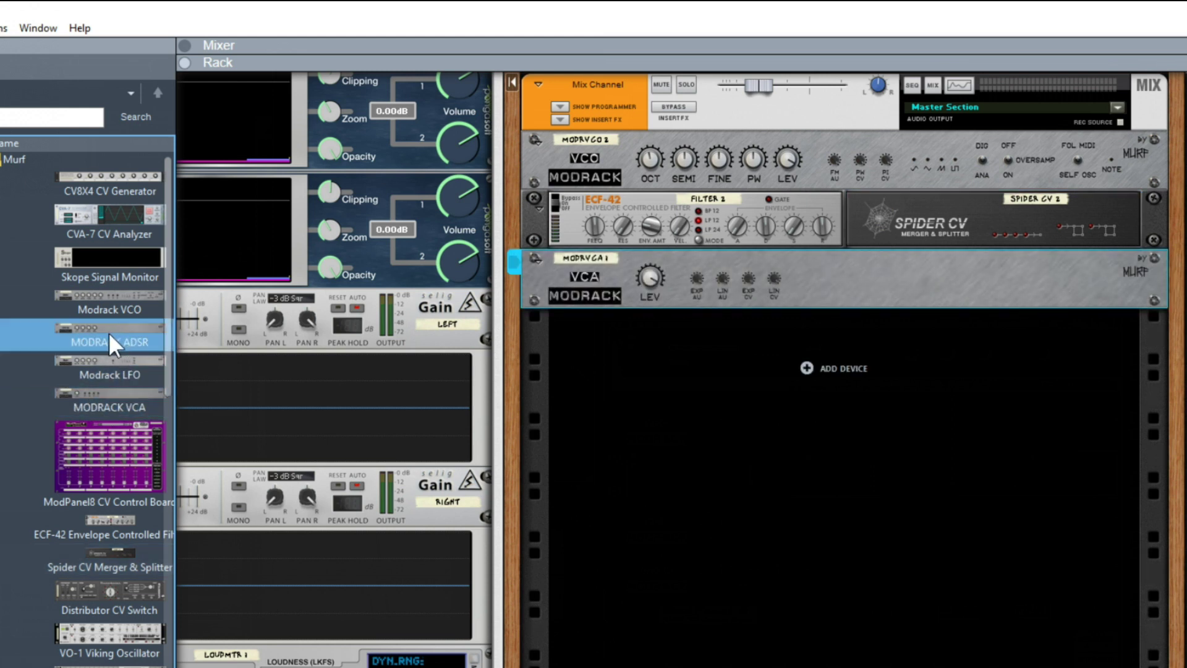
{"action": "double_click", "coordinate": [109, 334]}
{"action": "left_click", "coordinate": [114, 471]}
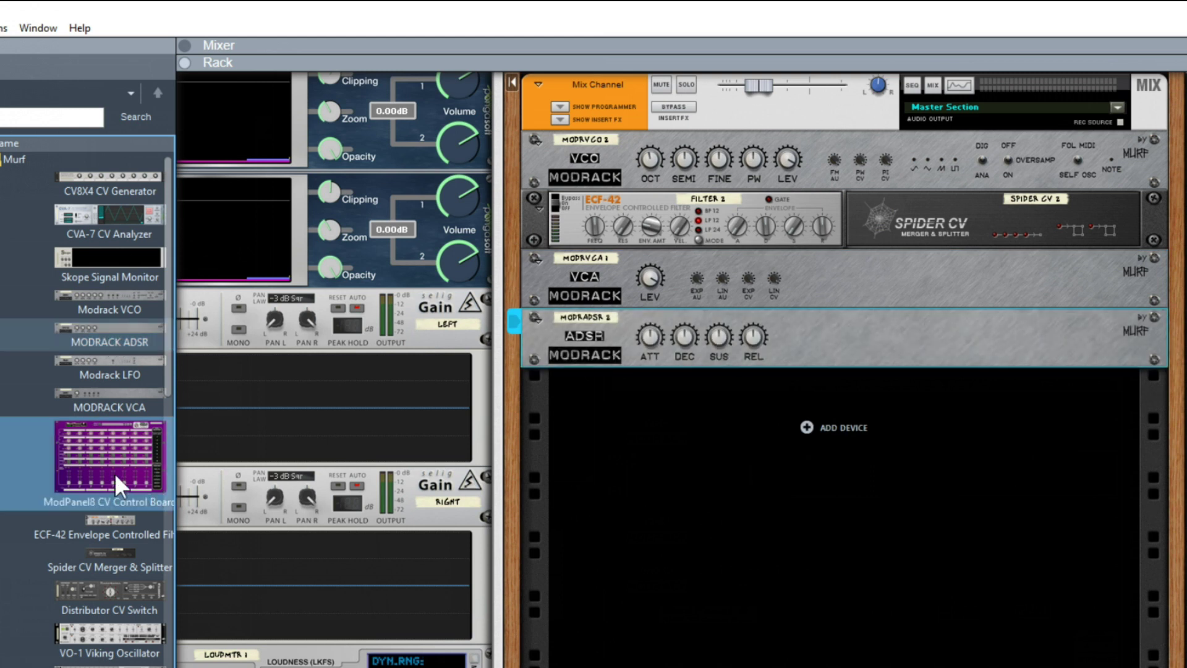
{"action": "left_click", "coordinate": [111, 451]}
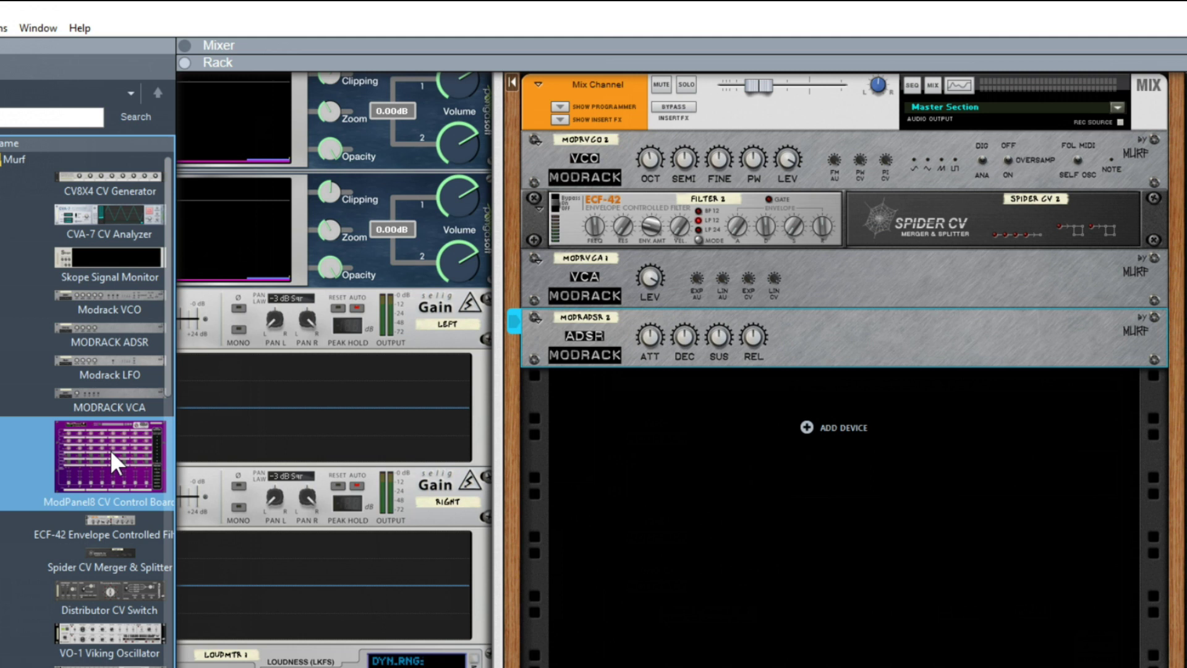
{"action": "double_click", "coordinate": [110, 451]}
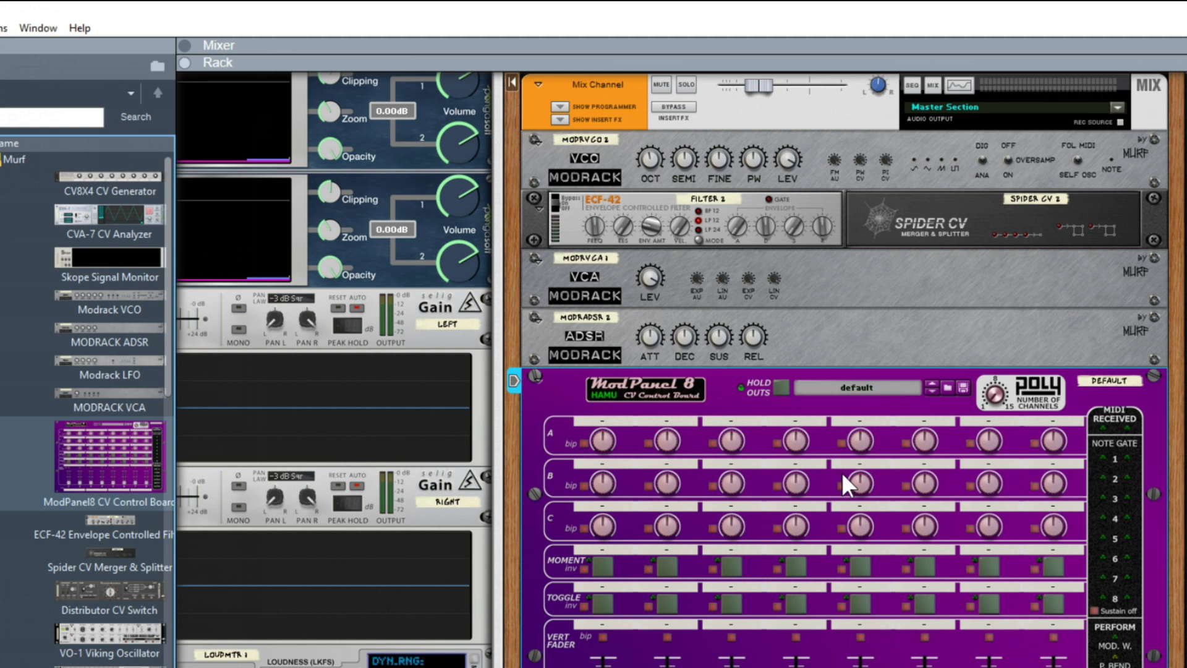
Cable the audio path from the VCO's square output through the ECF-42's left channel and the VCA to the mix channel's left input
{"action": "key", "text": "Tab"}
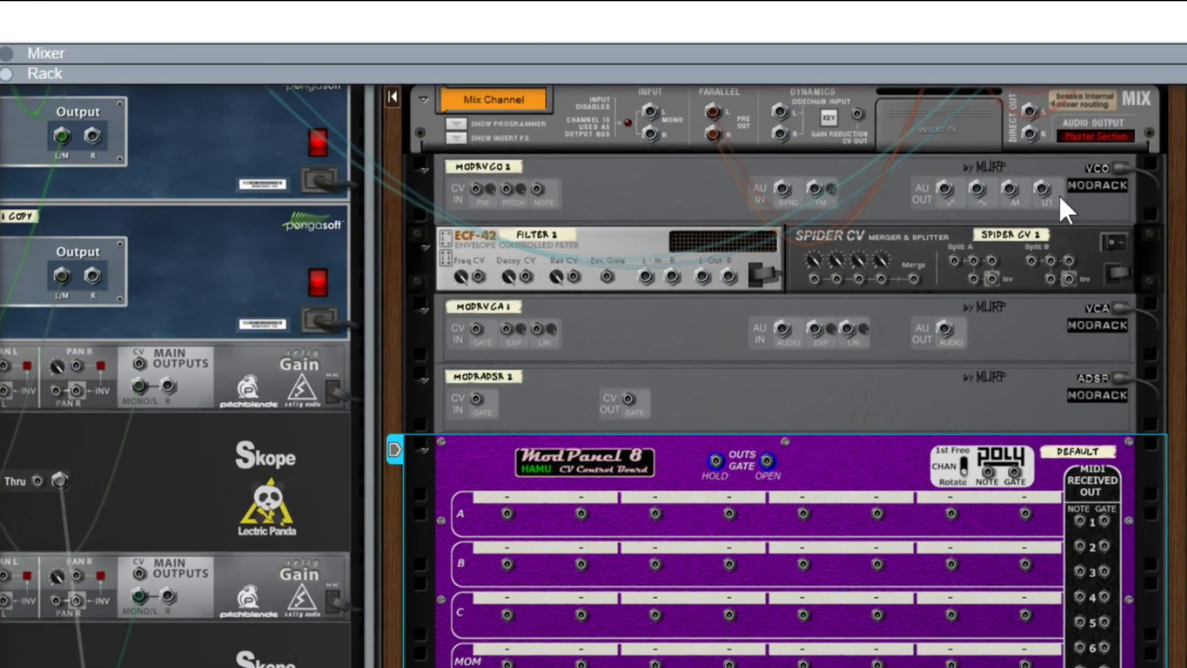
{"action": "left_click_drag", "start_coordinate": [1042, 188], "coordinate": [1002, 278]}
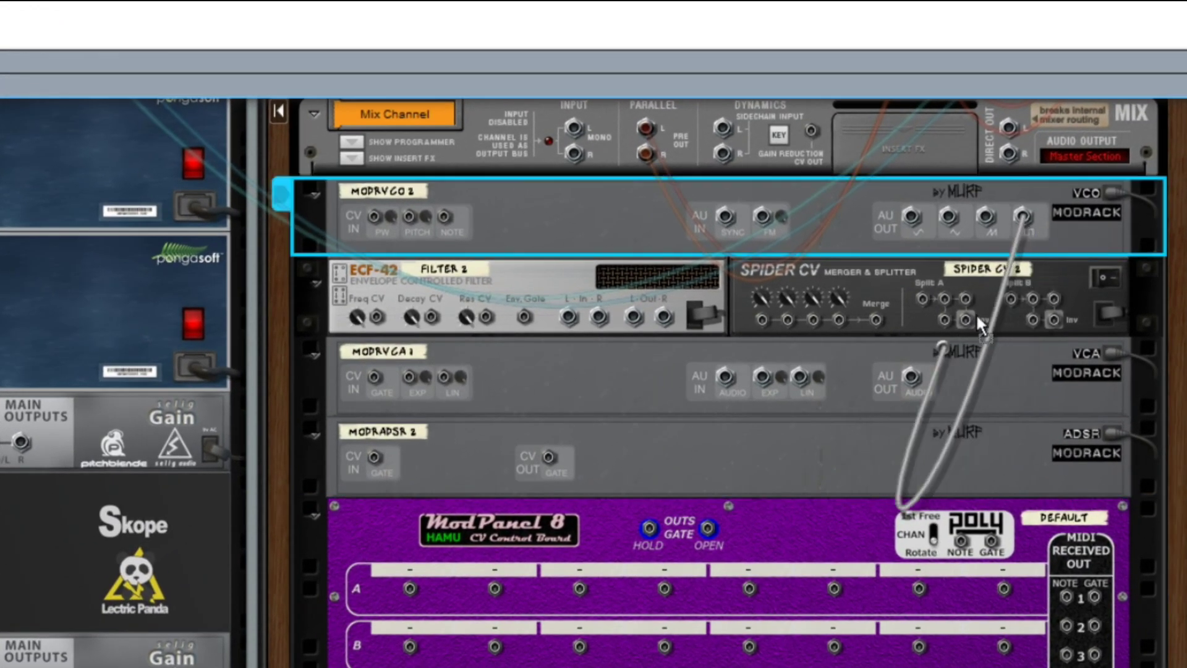
{"action": "left_click_drag", "start_coordinate": [980, 325], "coordinate": [725, 376]}
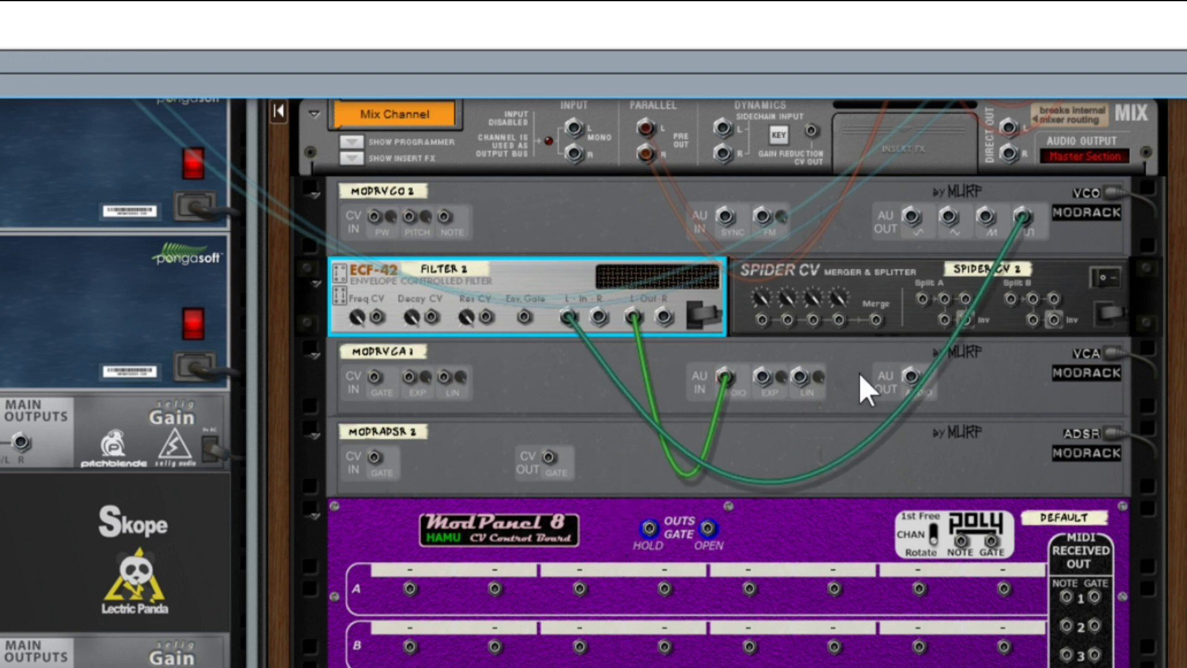
{"action": "left_click_drag", "start_coordinate": [913, 375], "coordinate": [572, 261]}
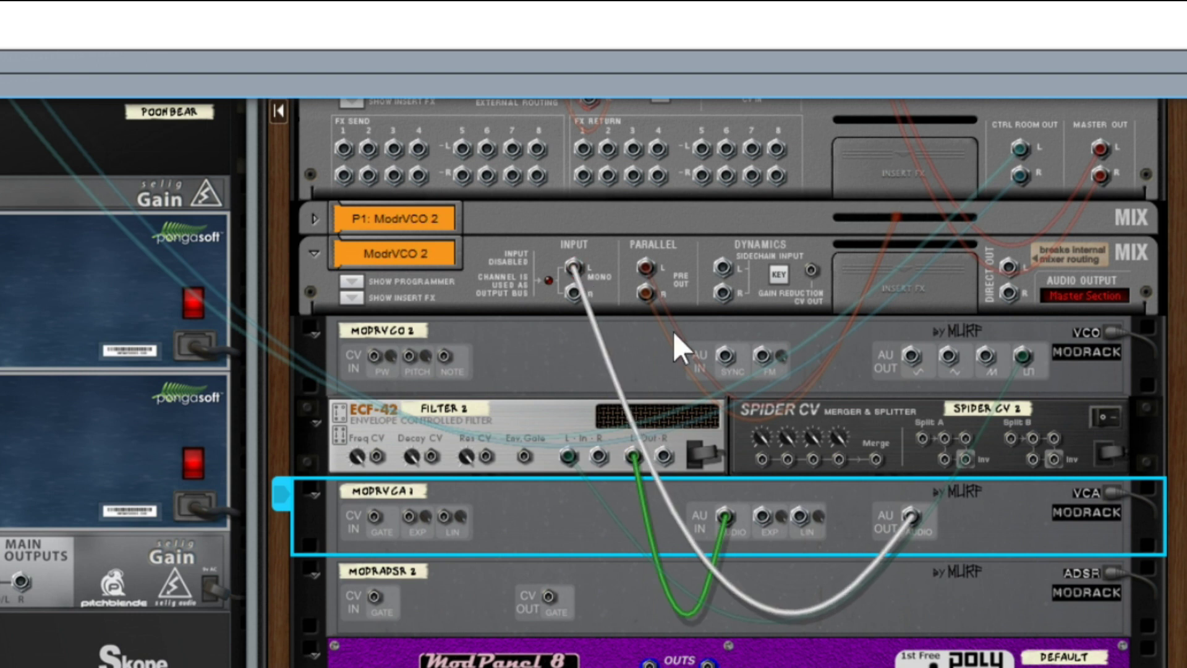
Connect the ModPanel8's channel 1 note to the VCO's note input and its gate through Spider CV split A to the ADSR's gate input
{"action": "scroll", "coordinate": [1094, 649], "scroll_direction": "down", "scroll_amount": 3}
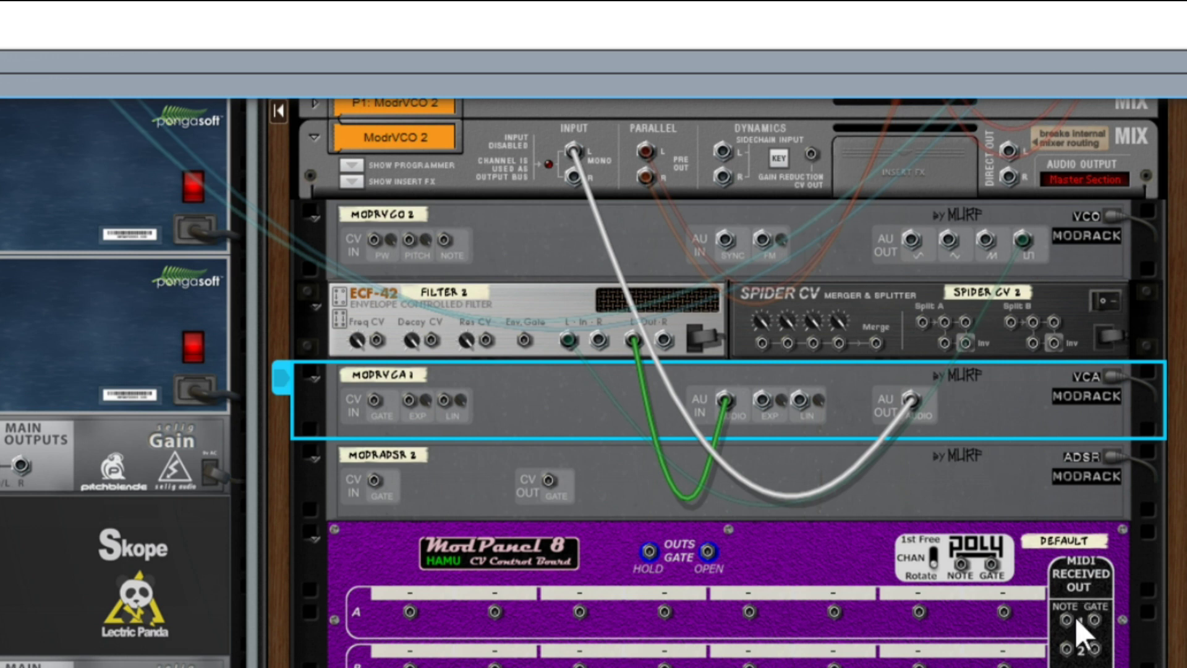
{"action": "left_click_drag", "start_coordinate": [1066, 620], "coordinate": [443, 236]}
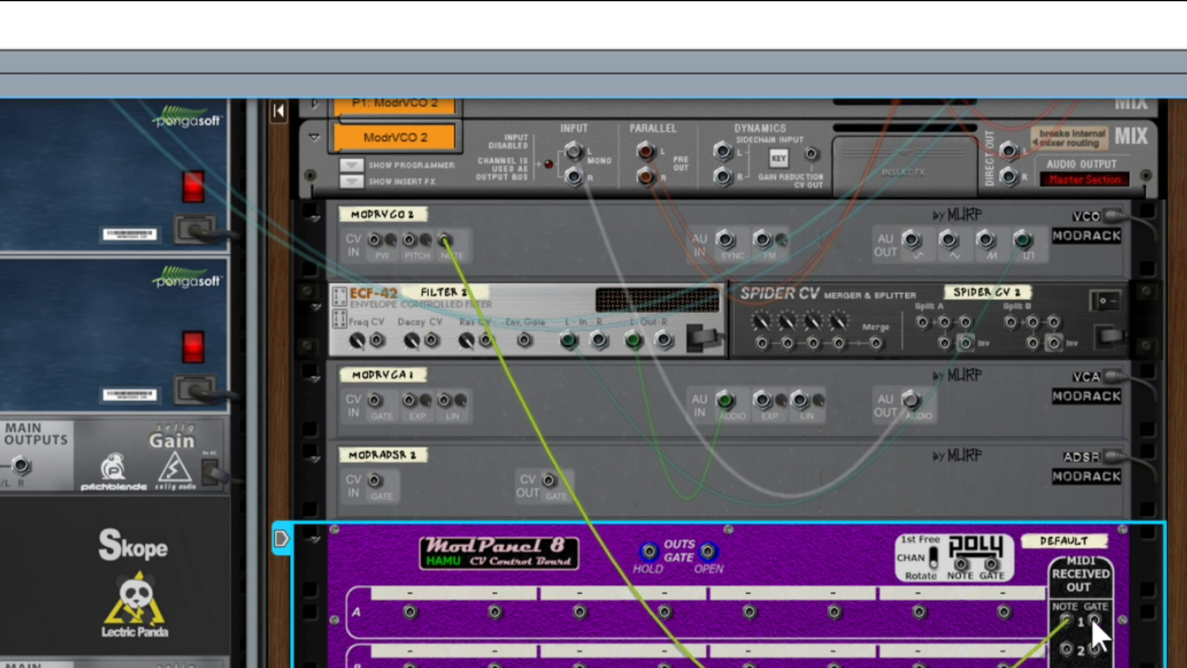
{"action": "left_click_drag", "start_coordinate": [1094, 620], "coordinate": [373, 480]}
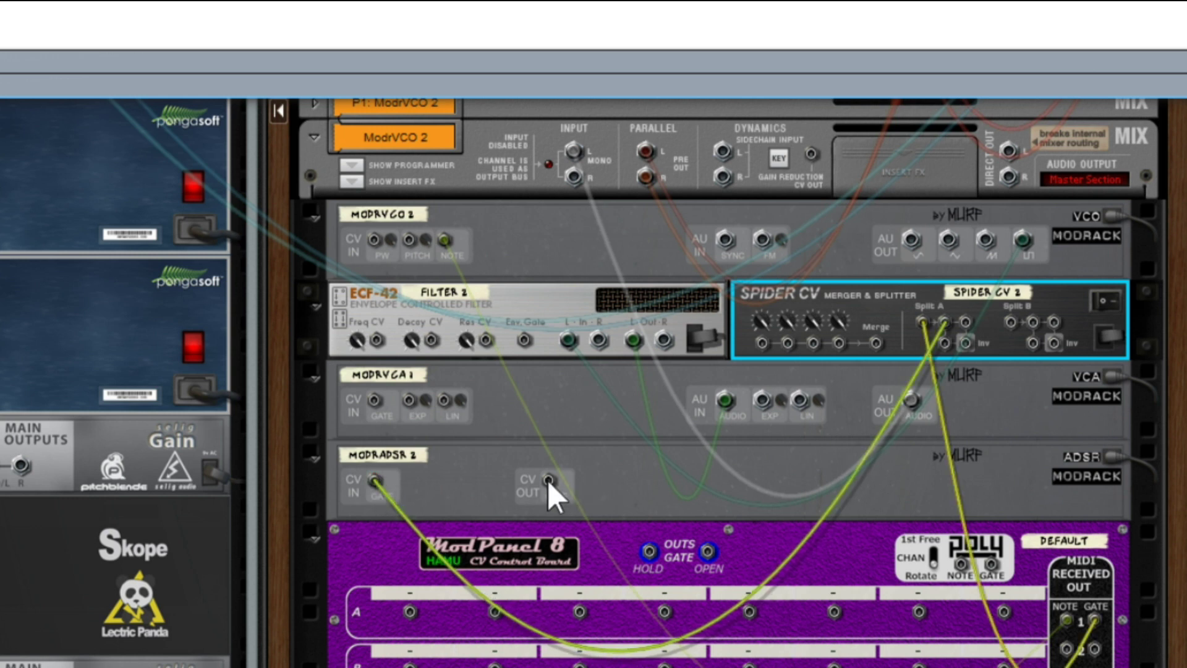
Connect the ADSR's output to the VCA's gate input and another Spider CV split A output to the filter's envelope gate
{"action": "left_click_drag", "start_coordinate": [548, 477], "coordinate": [373, 397]}
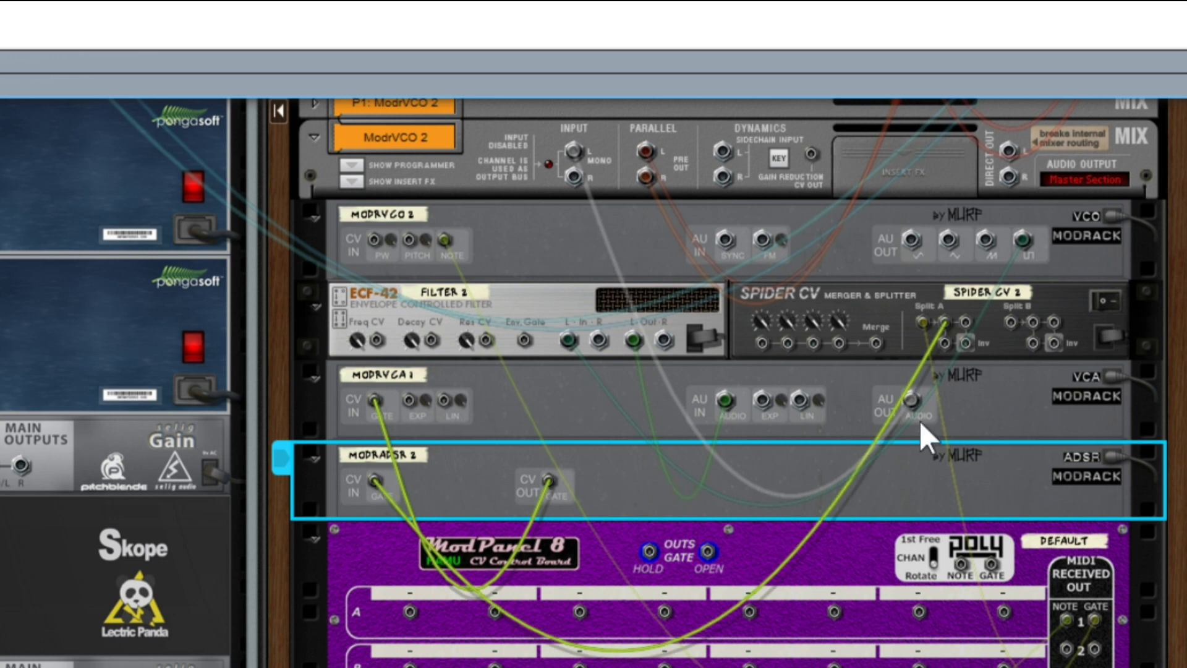
{"action": "left_click_drag", "start_coordinate": [966, 321], "coordinate": [524, 339]}
Set the VCO to self-oscillate with oversampling on, and lower its pulse width
{"action": "key", "text": "Tab"}
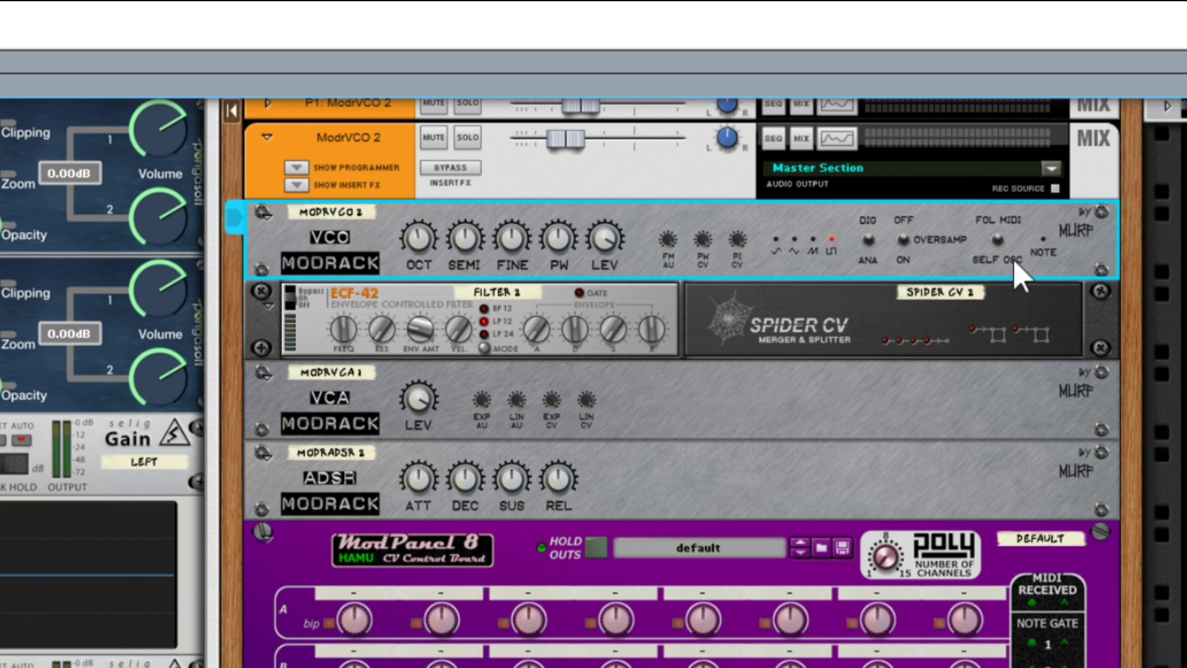
{"action": "left_click", "coordinate": [998, 240]}
{"action": "left_click", "coordinate": [902, 239]}
{"action": "left_click_drag", "start_coordinate": [562, 230], "coordinate": [559, 291]}
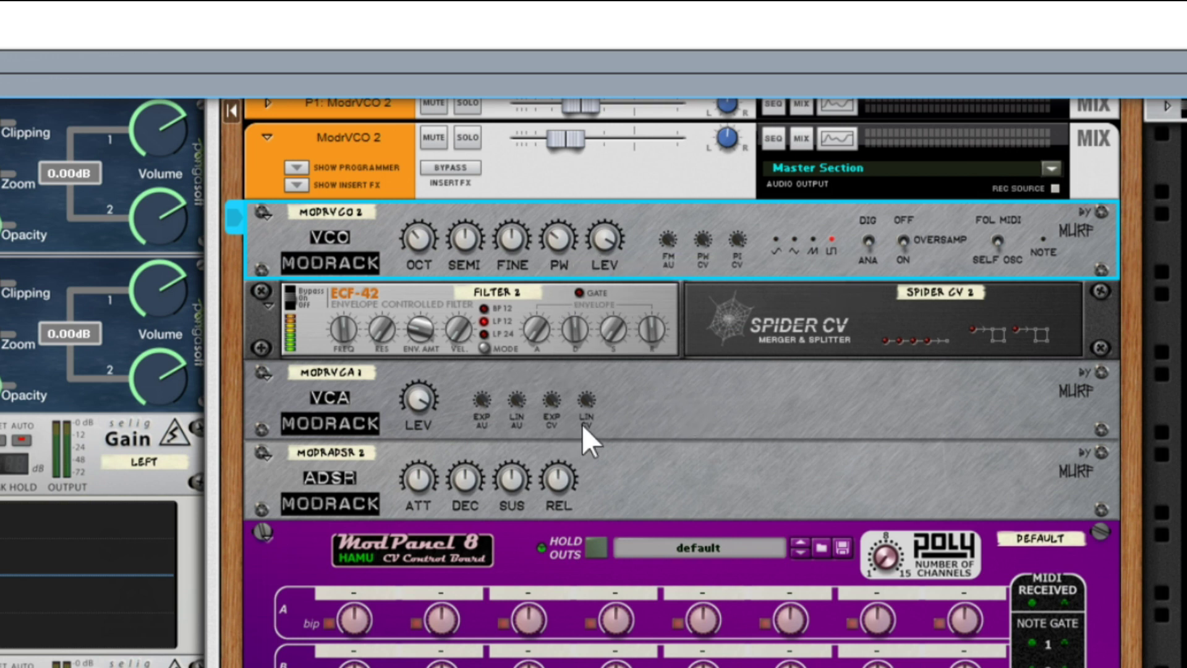
Adjust the ECF-42's filter knobs, with an envelope amount of 46, and switch its mode to LP 24
{"action": "left_click_drag", "start_coordinate": [385, 331], "coordinate": [551, 358]}
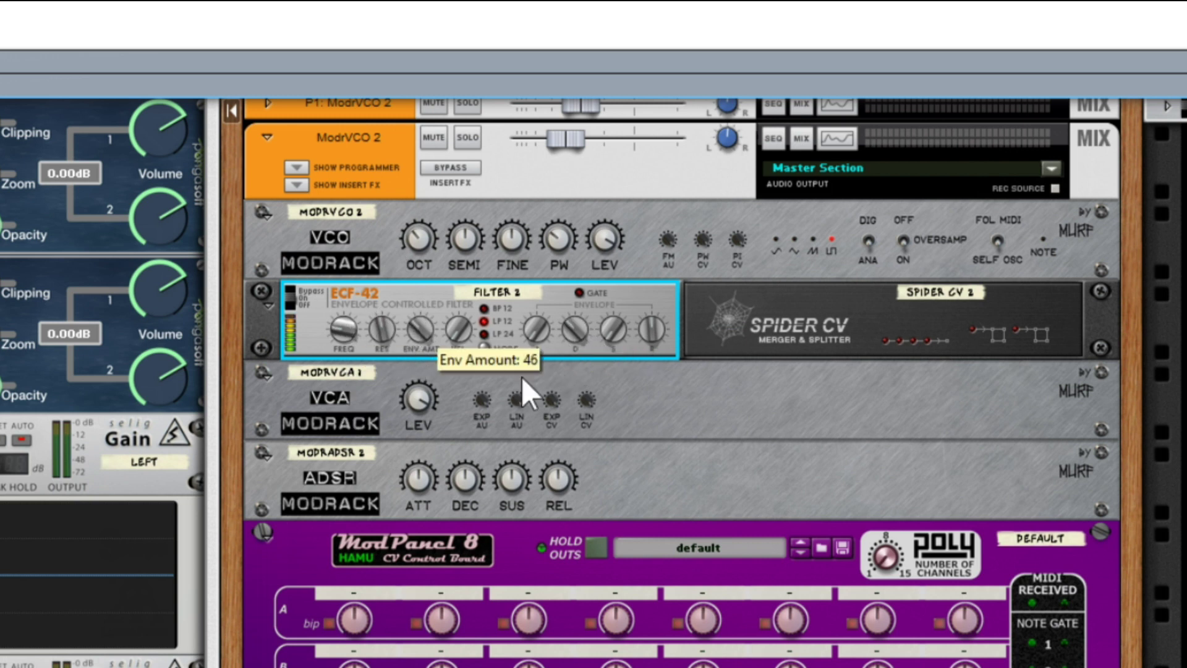
{"action": "left_click", "coordinate": [483, 346]}
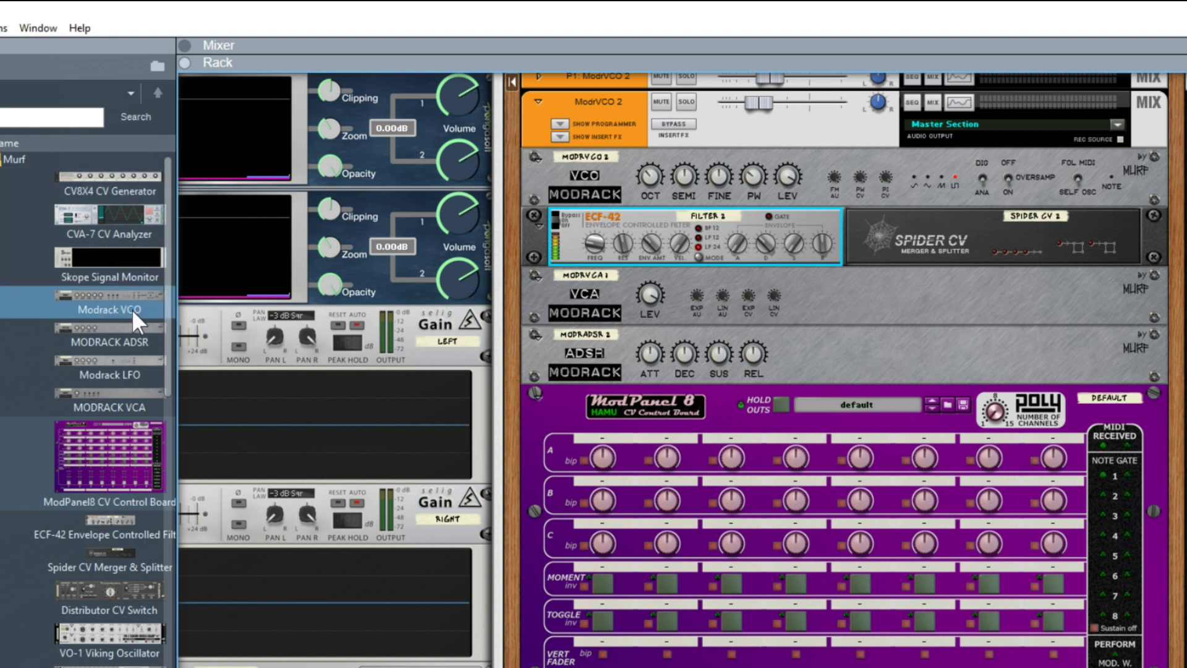
Add a second Modrack VCO below the first and a Spider Audio Merger & Splitter in front of the ECF-42
{"action": "mouse_move", "coordinate": [99, 299]}
{"action": "left_mouse_down"}
{"action": "mouse_move", "coordinate": [155, 303]}
{"action": "mouse_move", "coordinate": [798, 217]}
{"action": "mouse_move", "coordinate": [804, 205]}
{"action": "mouse_move", "coordinate": [521, 221]}
{"action": "mouse_move", "coordinate": [548, 217]}
{"action": "left_mouse_up"}
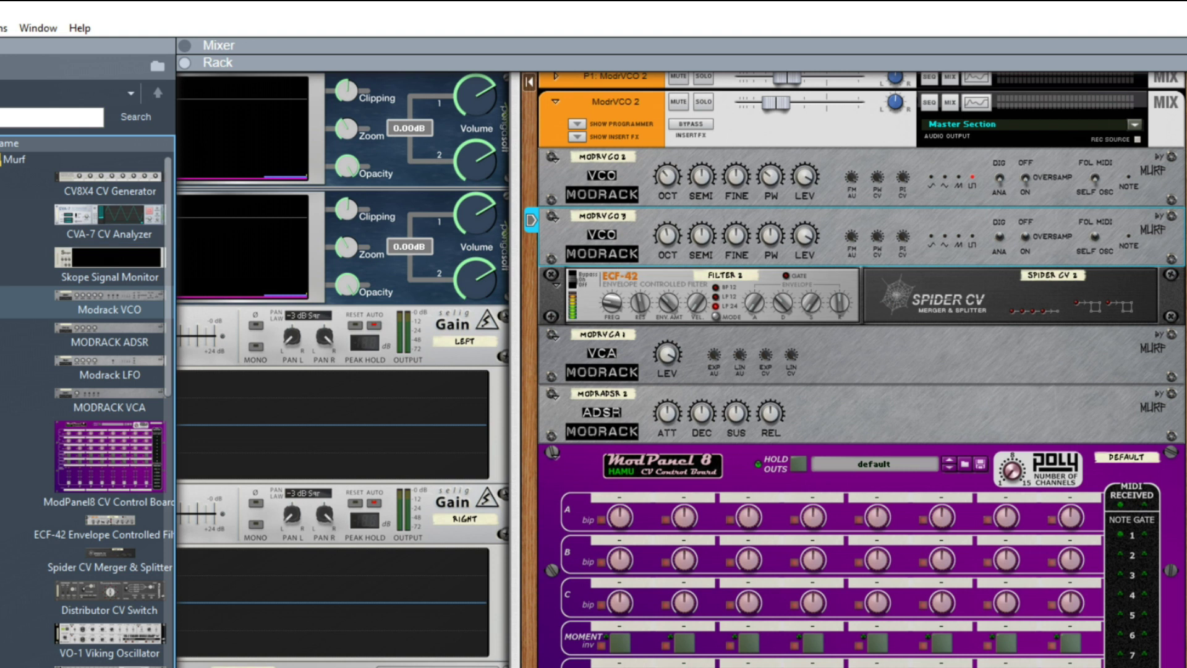
{"action": "scroll", "coordinate": [163, 371], "scroll_direction": "up", "scroll_amount": 15}
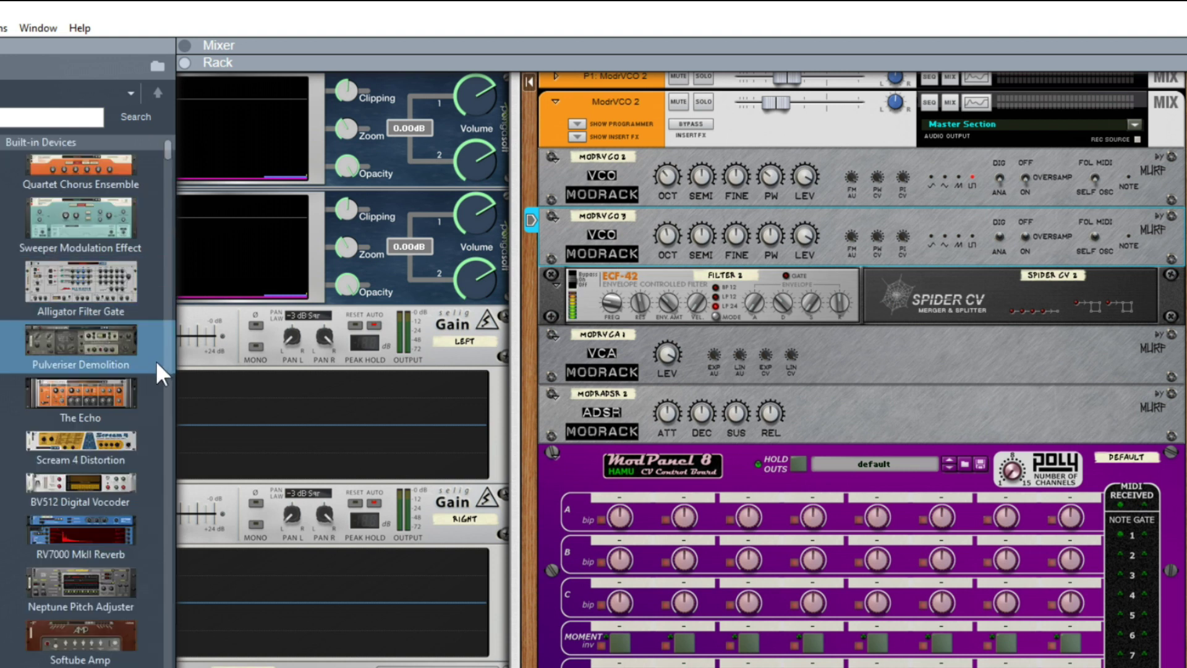
{"action": "scroll", "coordinate": [162, 402], "scroll_direction": "down", "scroll_amount": 5}
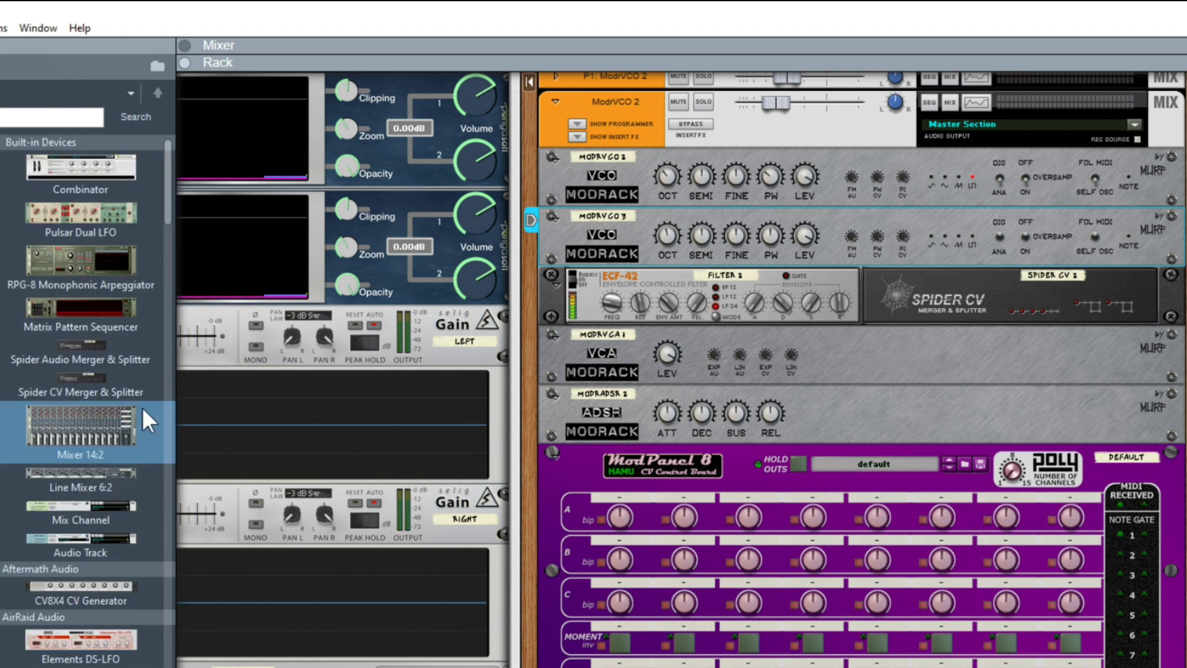
{"action": "left_click_drag", "start_coordinate": [75, 344], "coordinate": [575, 276]}
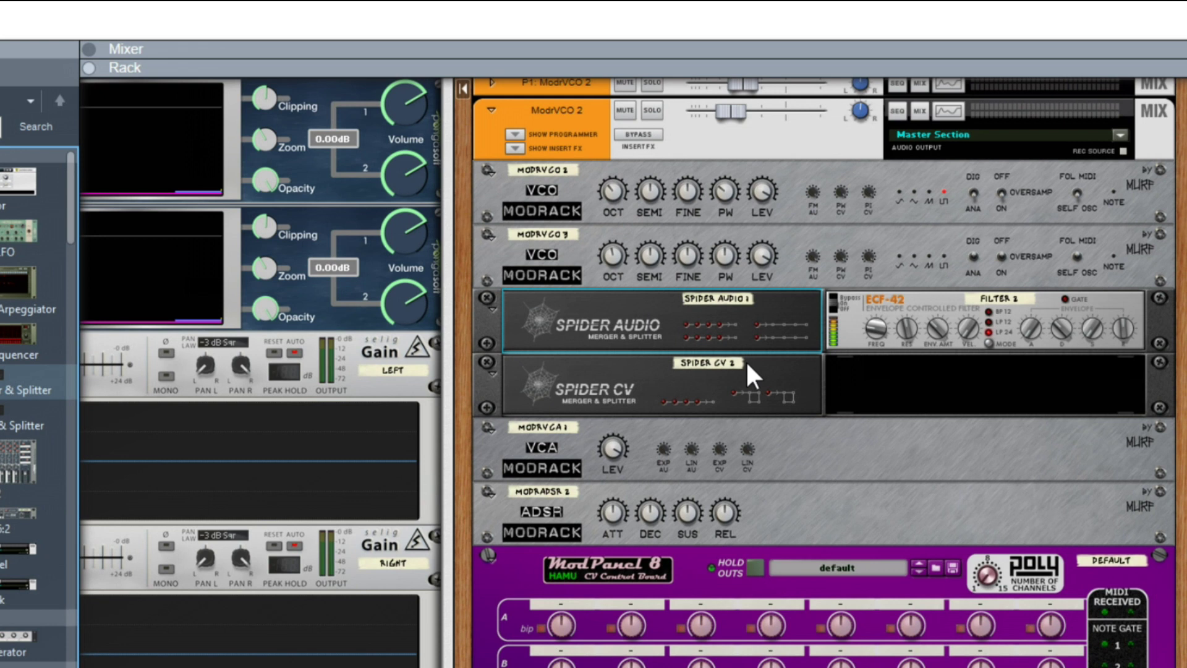
Merge the square outputs of both VCOs through the Spider Audio and feed the merged left output to the filter's left input
{"action": "key", "text": "Tab"}
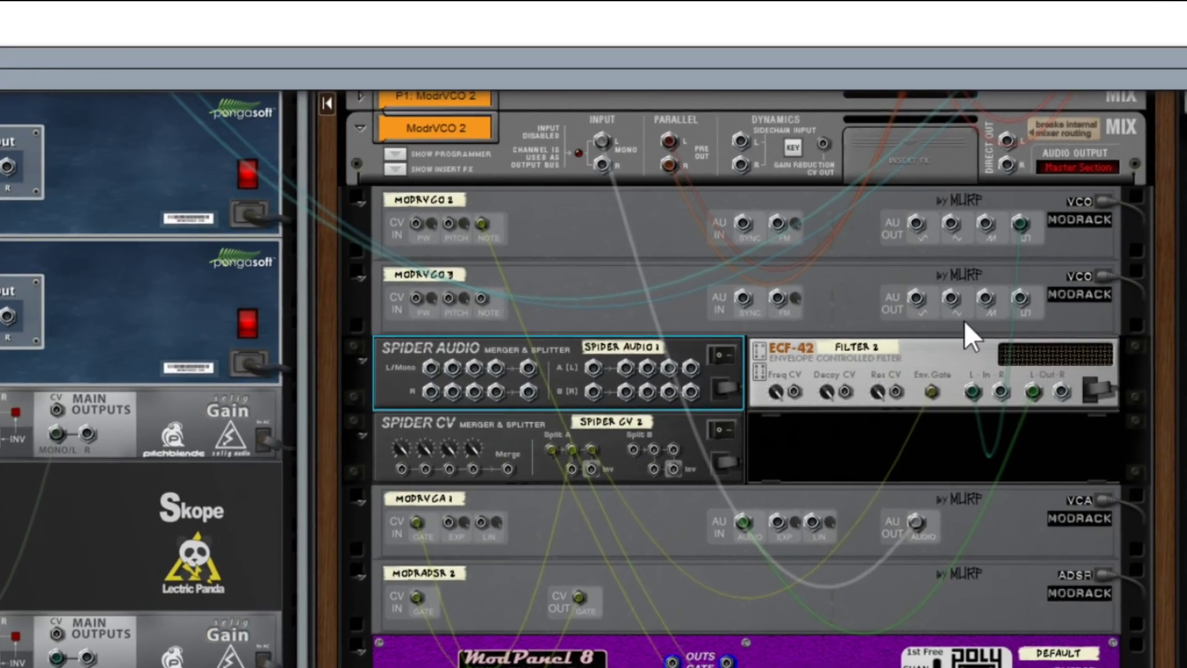
{"action": "left_click", "coordinate": [1009, 243]}
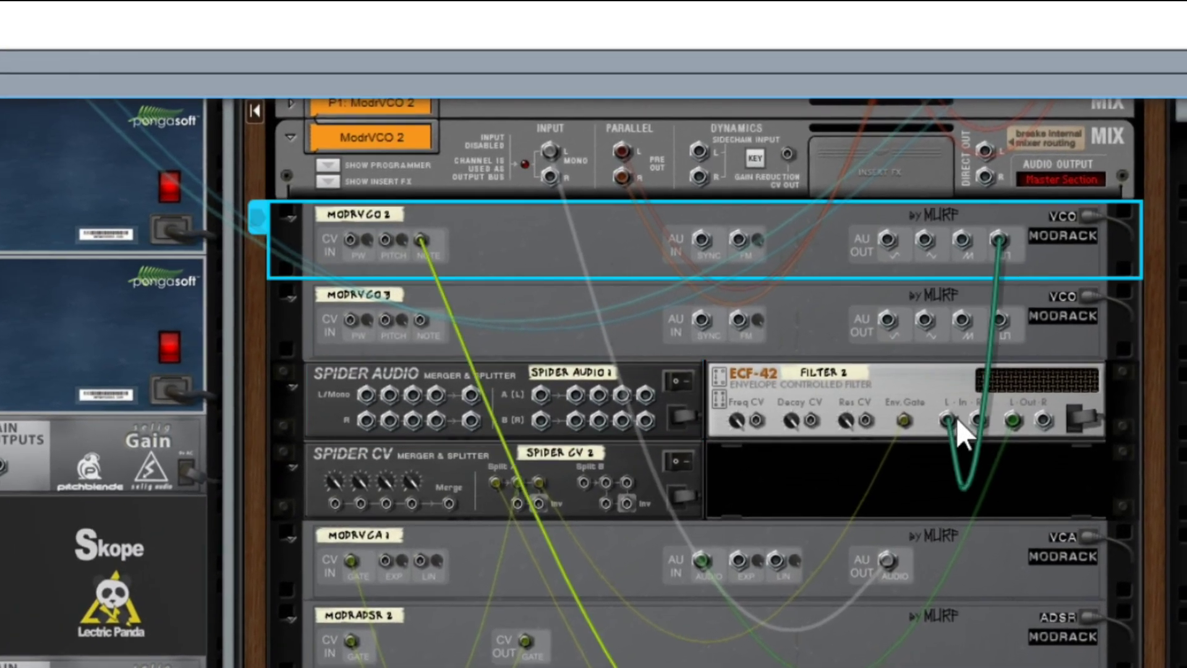
{"action": "left_click_drag", "start_coordinate": [951, 420], "coordinate": [366, 395]}
{"action": "left_click_drag", "start_coordinate": [999, 320], "coordinate": [391, 395]}
{"action": "left_click_drag", "start_coordinate": [472, 396], "coordinate": [945, 417]}
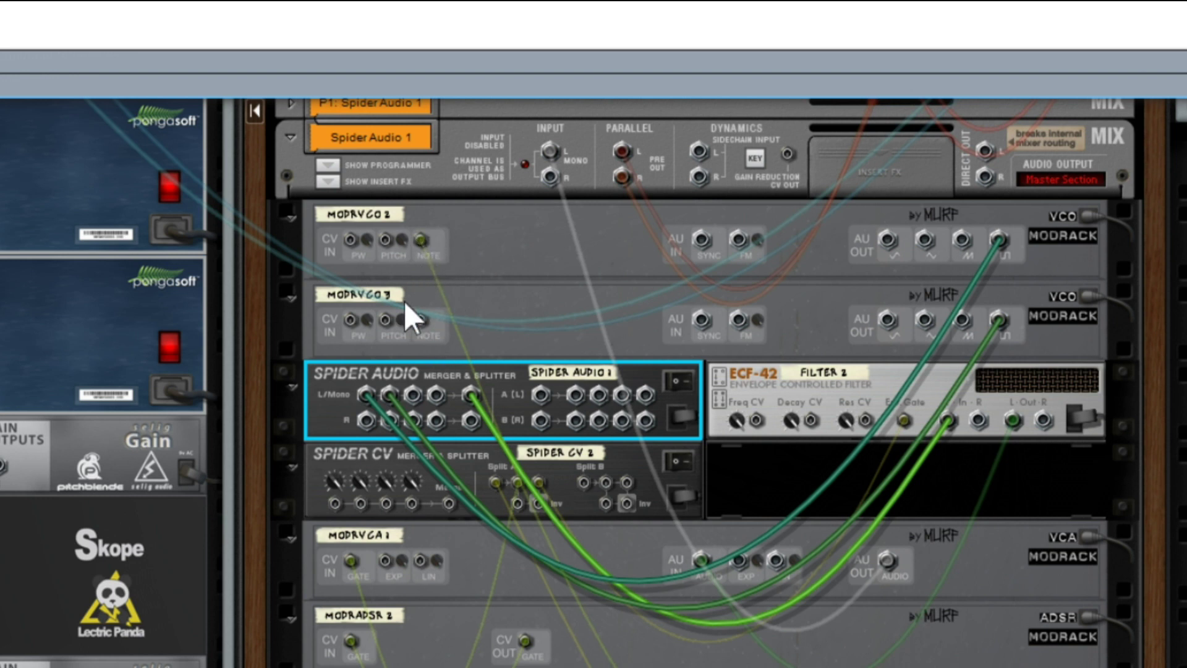
Connect a free Split B output of the Spider CV to the second VCO's Note CV input and return to the rack's front
{"action": "mouse_move", "coordinate": [420, 235]}
{"action": "left_mouse_down"}
{"action": "mouse_move", "coordinate": [504, 306]}
{"action": "mouse_move", "coordinate": [580, 514]}
{"action": "mouse_move", "coordinate": [583, 481]}
{"action": "mouse_move", "coordinate": [421, 240]}
{"action": "left_mouse_up"}
{"action": "left_click_drag", "start_coordinate": [628, 481], "coordinate": [418, 319]}
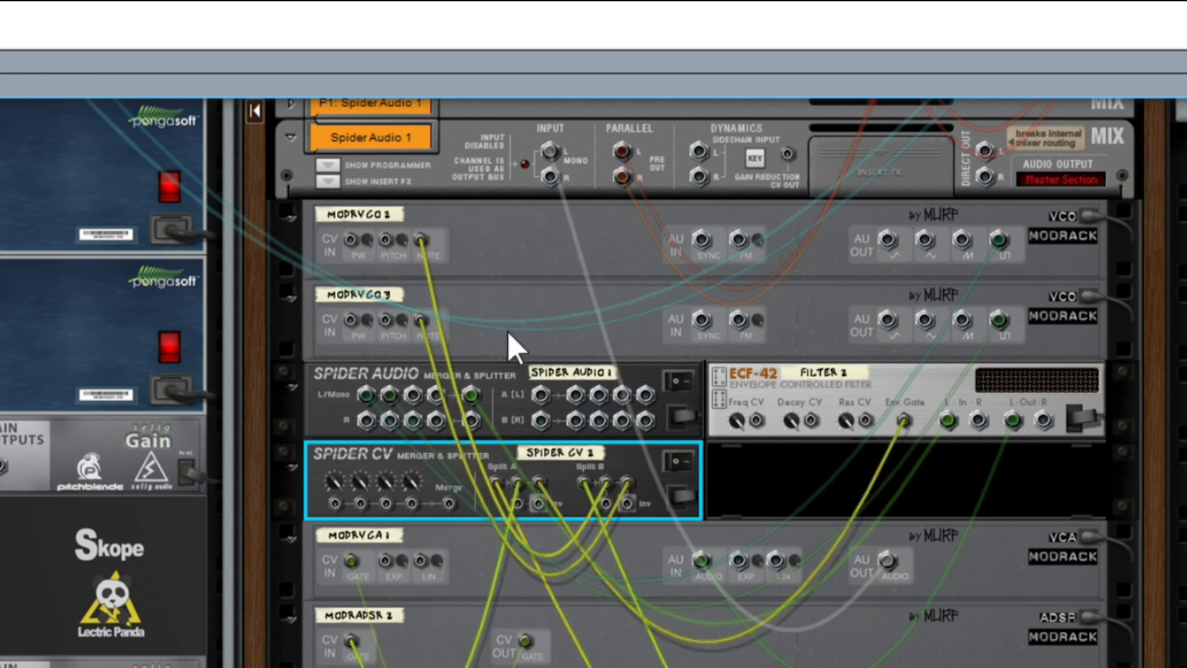
{"action": "key", "text": "Tab"}
Lower the second VCO's octave and pulse width, set its level to 0.85, reduce the first VCO's level, and set the second to self-oscillate
{"action": "left_click_drag", "start_coordinate": [443, 316], "coordinate": [440, 394]}
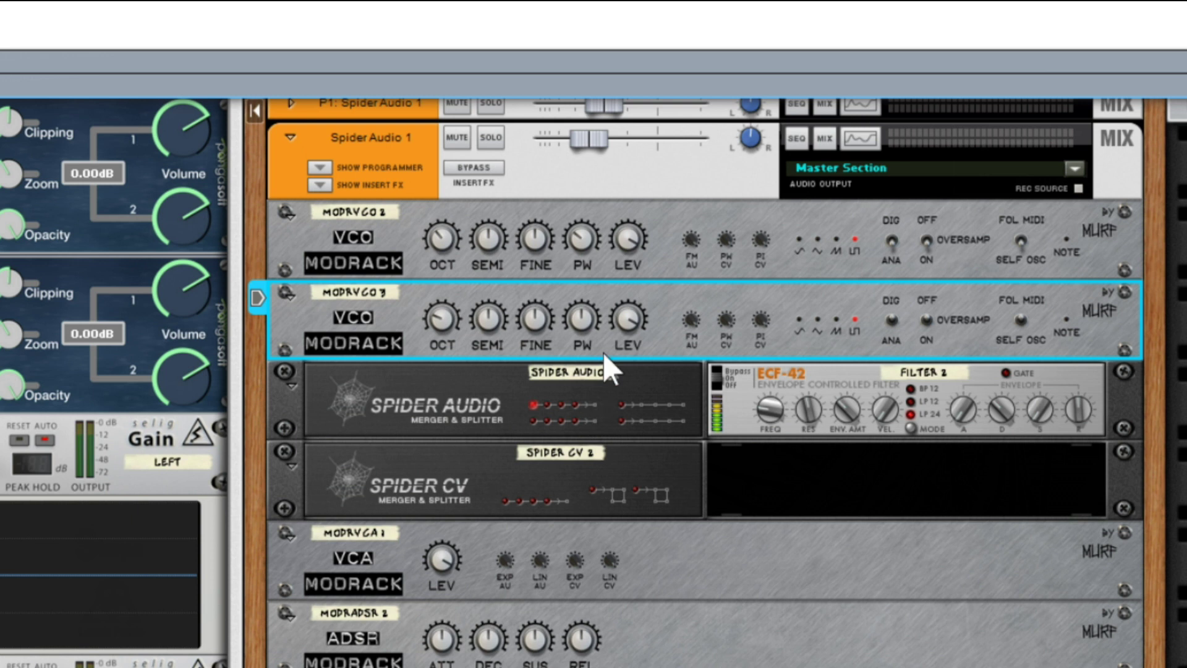
{"action": "left_click_drag", "start_coordinate": [580, 315], "coordinate": [576, 384]}
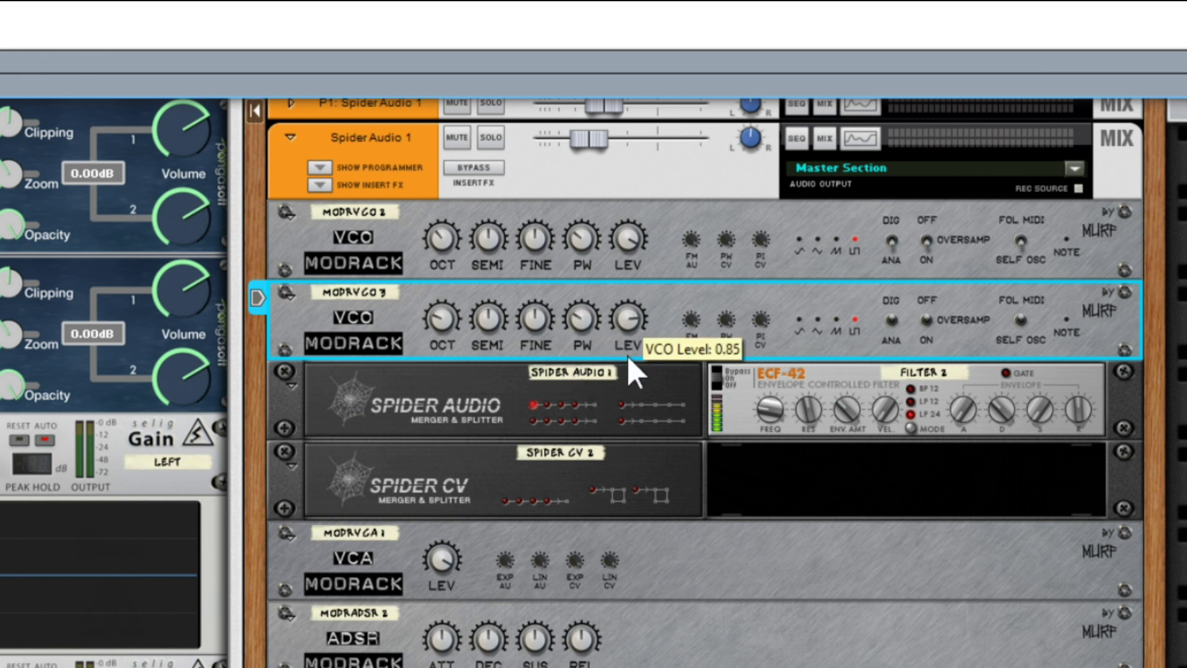
{"action": "left_click_drag", "start_coordinate": [631, 234], "coordinate": [618, 321]}
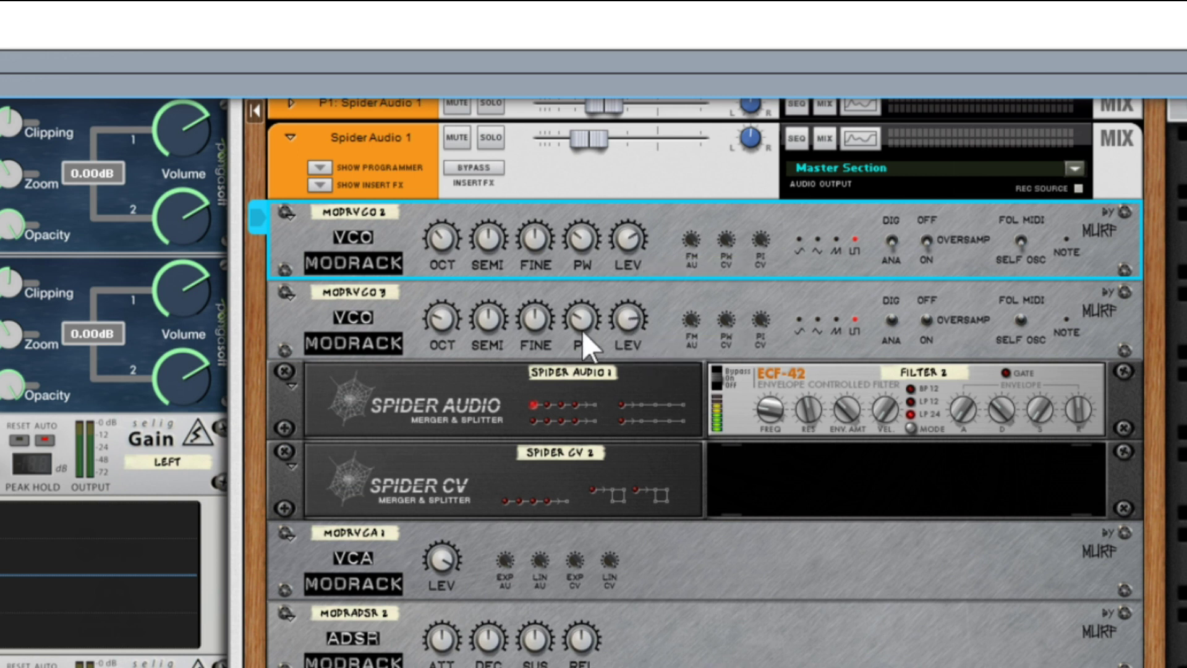
{"action": "left_click", "coordinate": [1026, 320]}
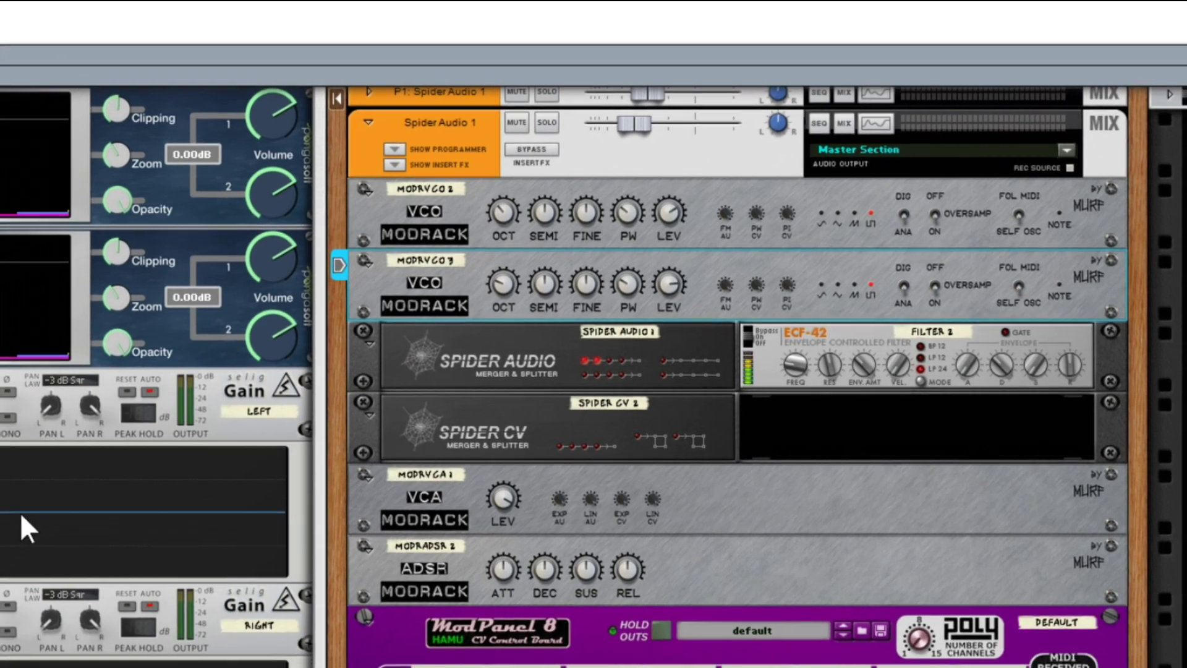
Add a PolyStep Sequencer player above the ModPanel 8 and reset it to its init patch
{"action": "left_click_drag", "start_coordinate": [17, 522], "coordinate": [742, 467]}
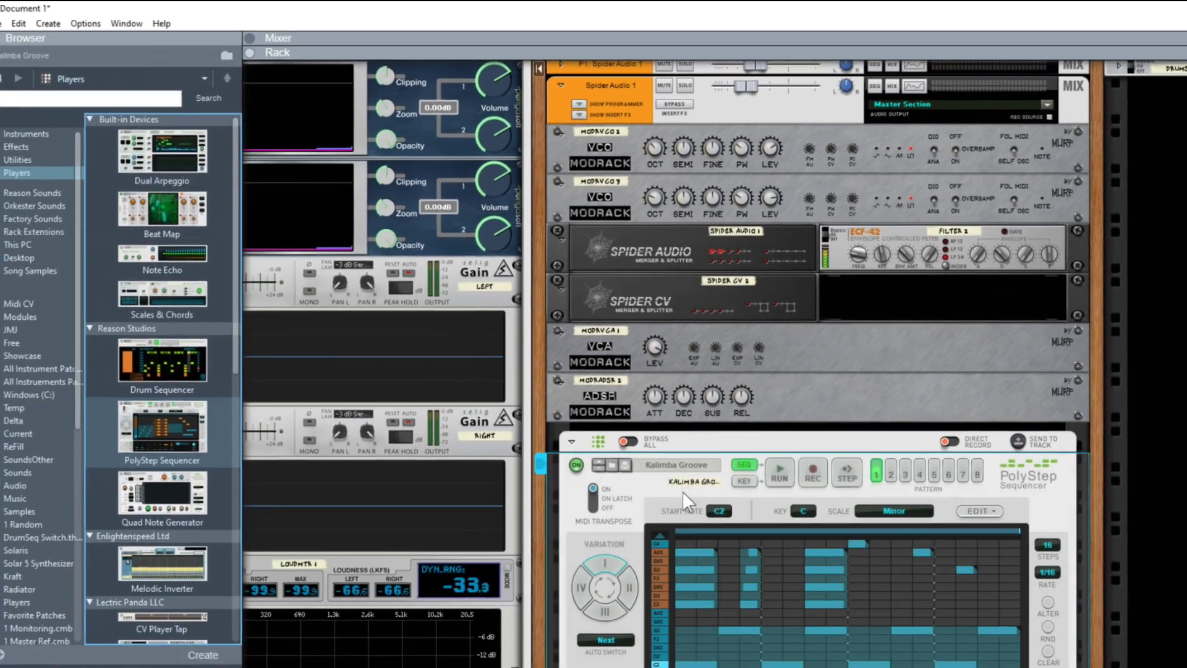
{"action": "right_click", "coordinate": [652, 483]}
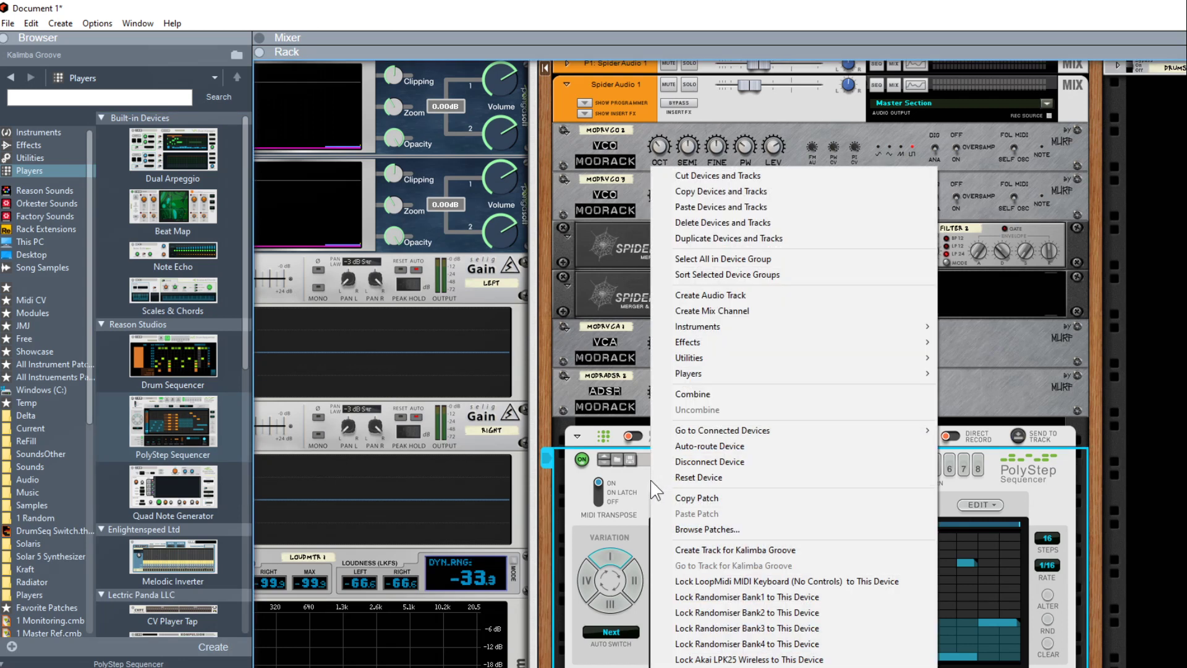
{"action": "left_click", "coordinate": [707, 477]}
{"action": "scroll", "coordinate": [680, 499], "scroll_direction": "down", "scroll_amount": 2}
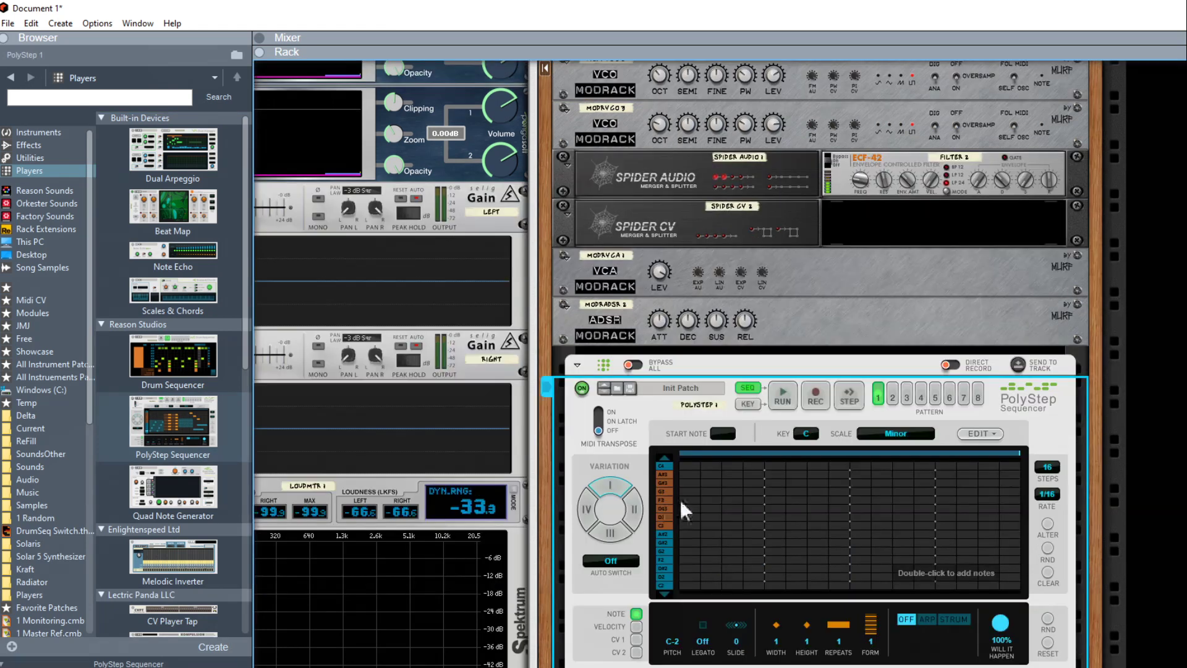
Shorten the PolyStep pattern to 8 steps and set its scale to Major
{"action": "left_click", "coordinate": [850, 453]}
{"action": "left_click", "coordinate": [878, 432]}
{"action": "left_click", "coordinate": [895, 438]}
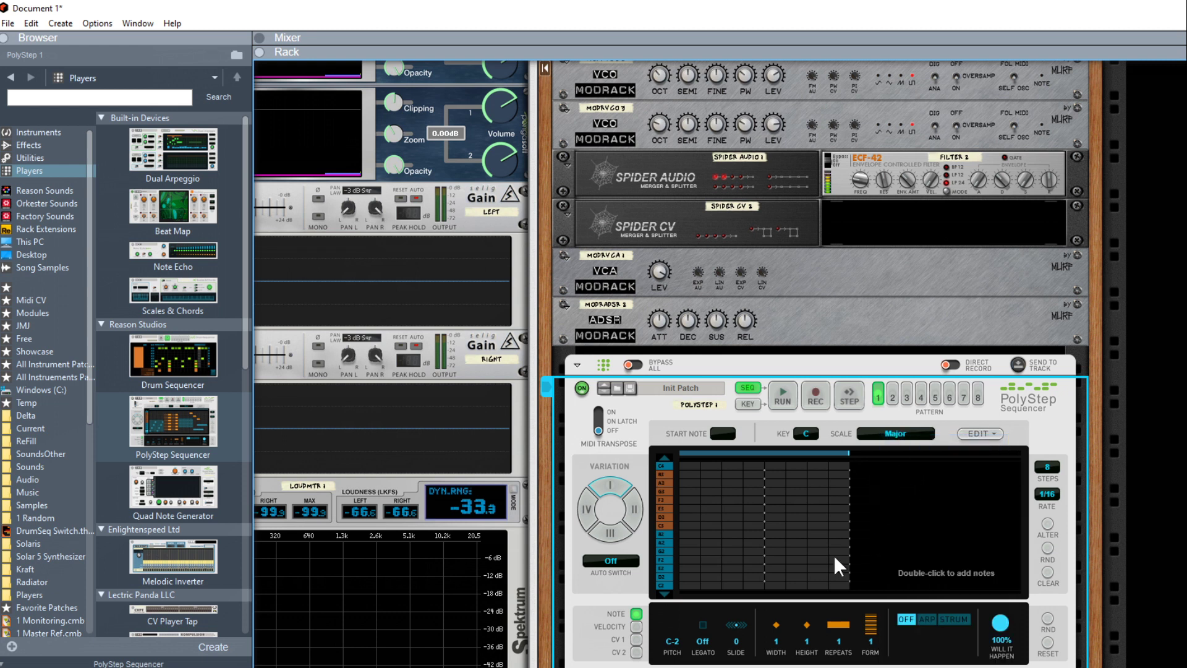
Enter one note on each of the eight steps: E2, G2, A2, G2, D3, C3, D3, E3
{"action": "double_click", "coordinate": [687, 566]}
{"action": "double_click", "coordinate": [710, 551]}
{"action": "double_click", "coordinate": [734, 543]}
{"action": "double_click", "coordinate": [752, 551]}
{"action": "double_click", "coordinate": [776, 516]}
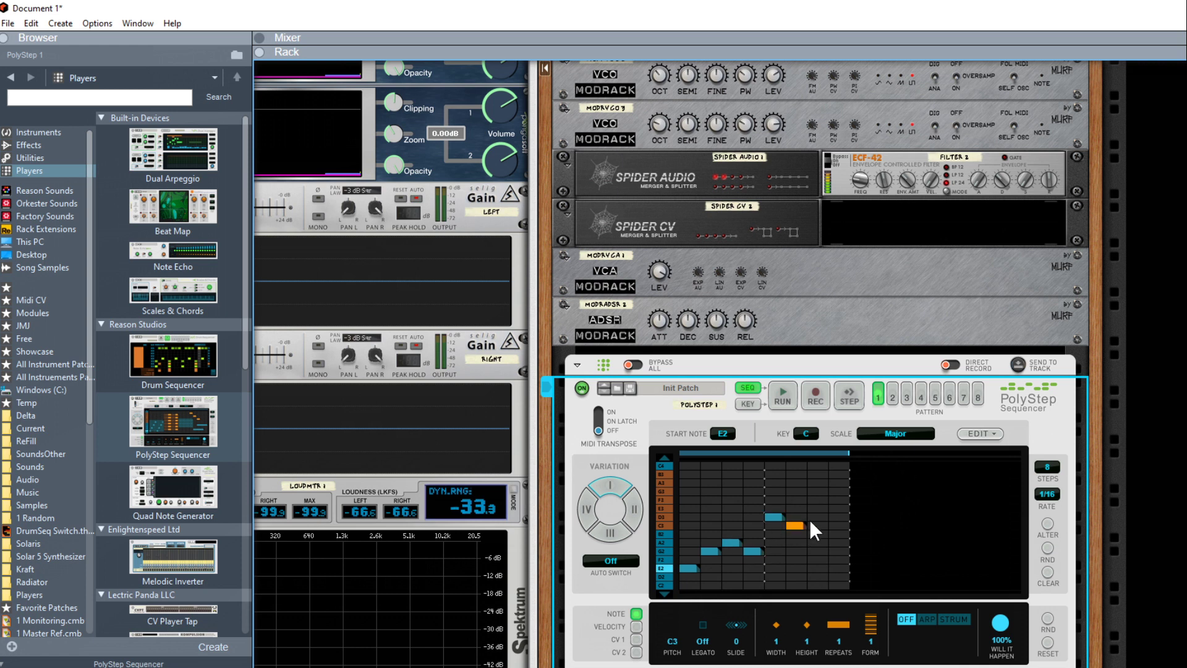
{"action": "double_click", "coordinate": [840, 509]}
Unfold the drum sequencer and the Drums Combinator in the neighbouring rack column and look over the Combinator's modules
{"action": "scroll", "coordinate": [719, 364], "scroll_direction": "up", "scroll_amount": 5}
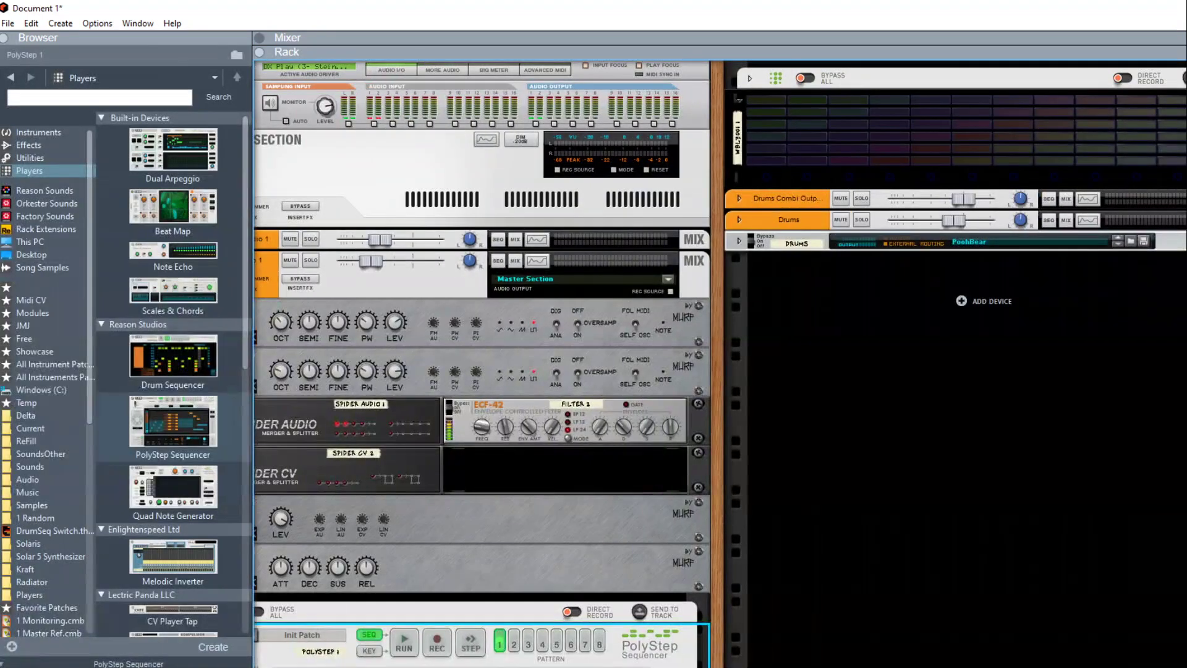
{"action": "left_click", "coordinate": [750, 78]}
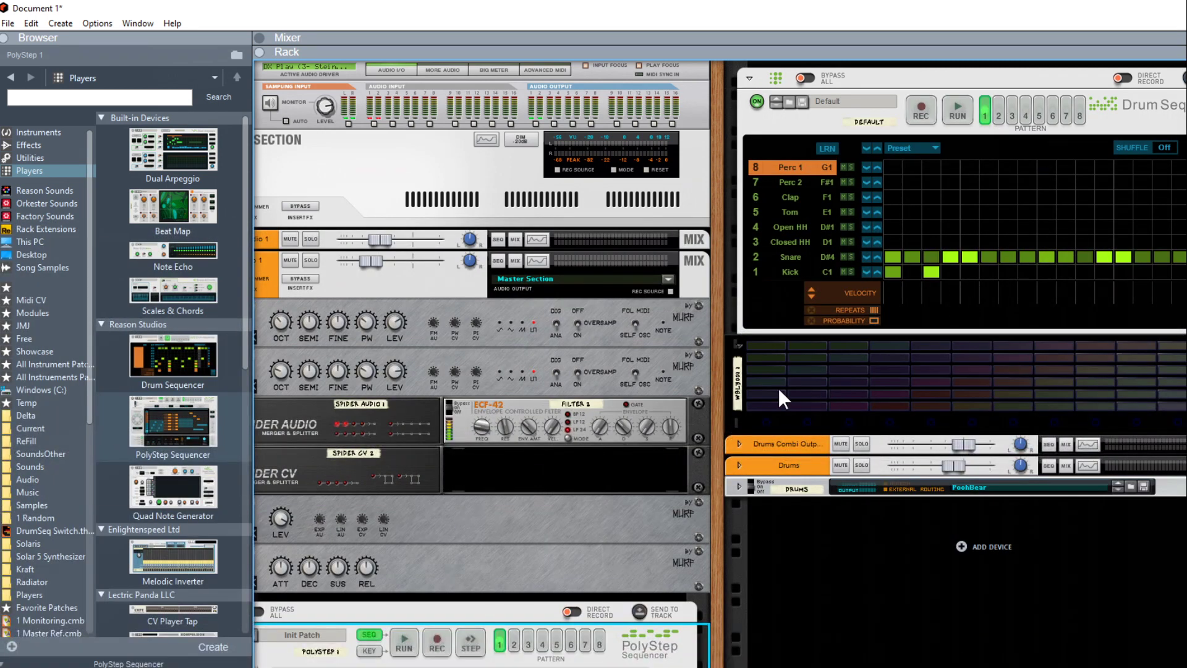
{"action": "left_click", "coordinate": [738, 488]}
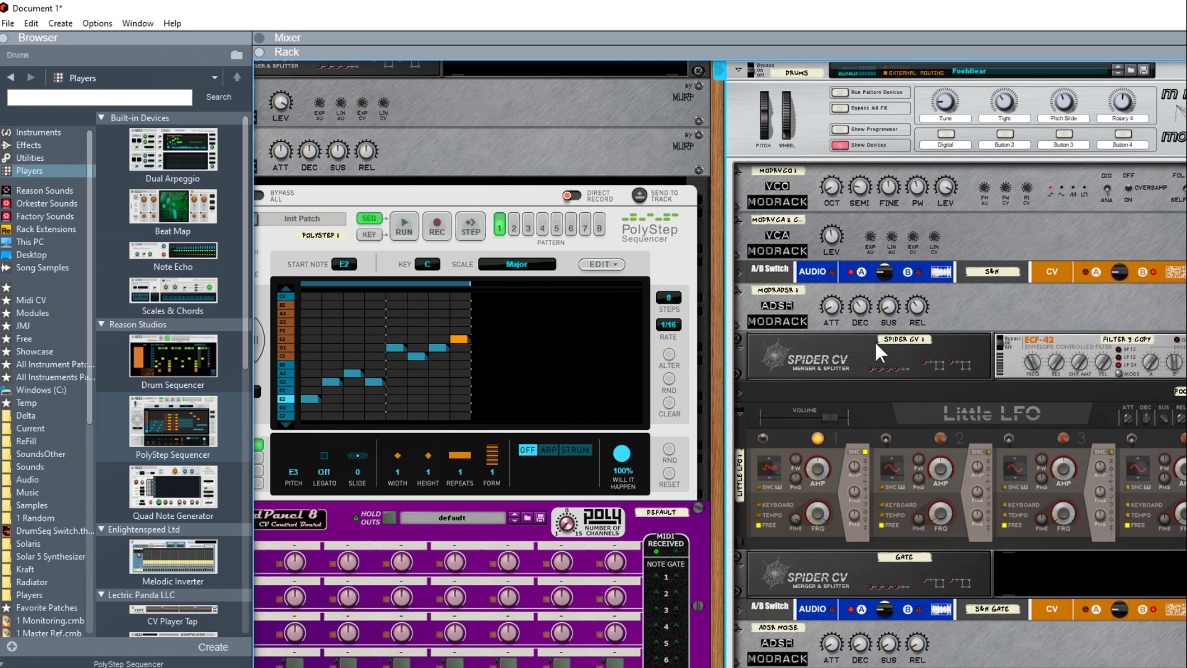
{"action": "scroll", "coordinate": [904, 343], "scroll_direction": "down", "scroll_amount": 3}
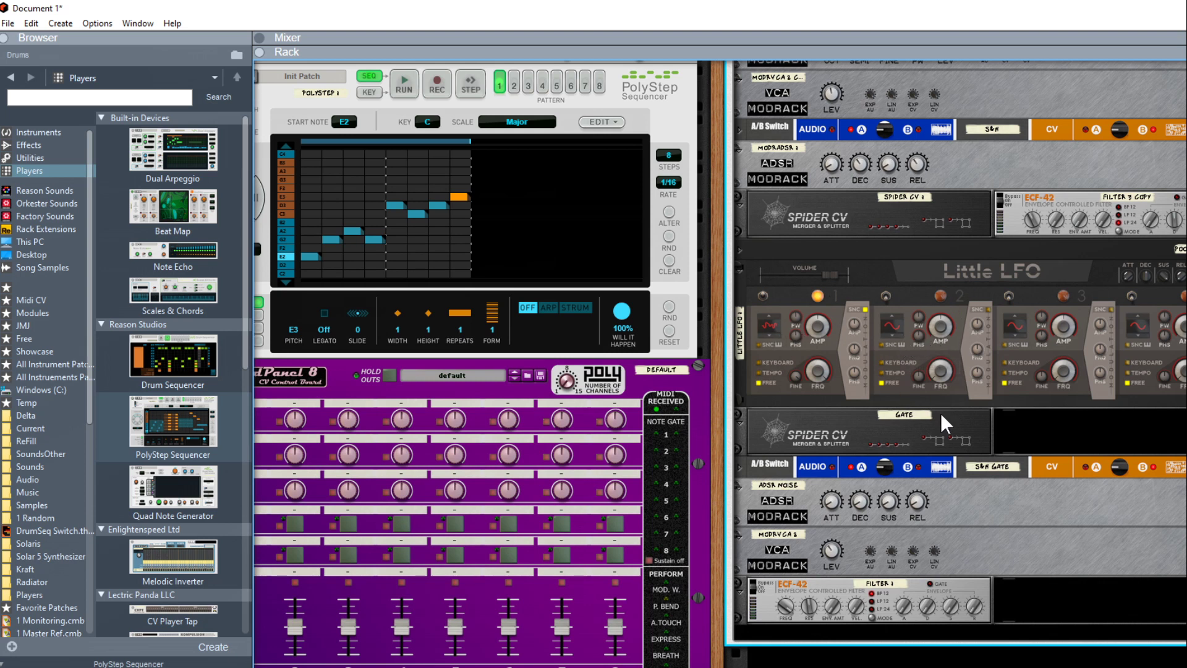
{"action": "scroll", "coordinate": [930, 424], "scroll_direction": "down", "scroll_amount": 2}
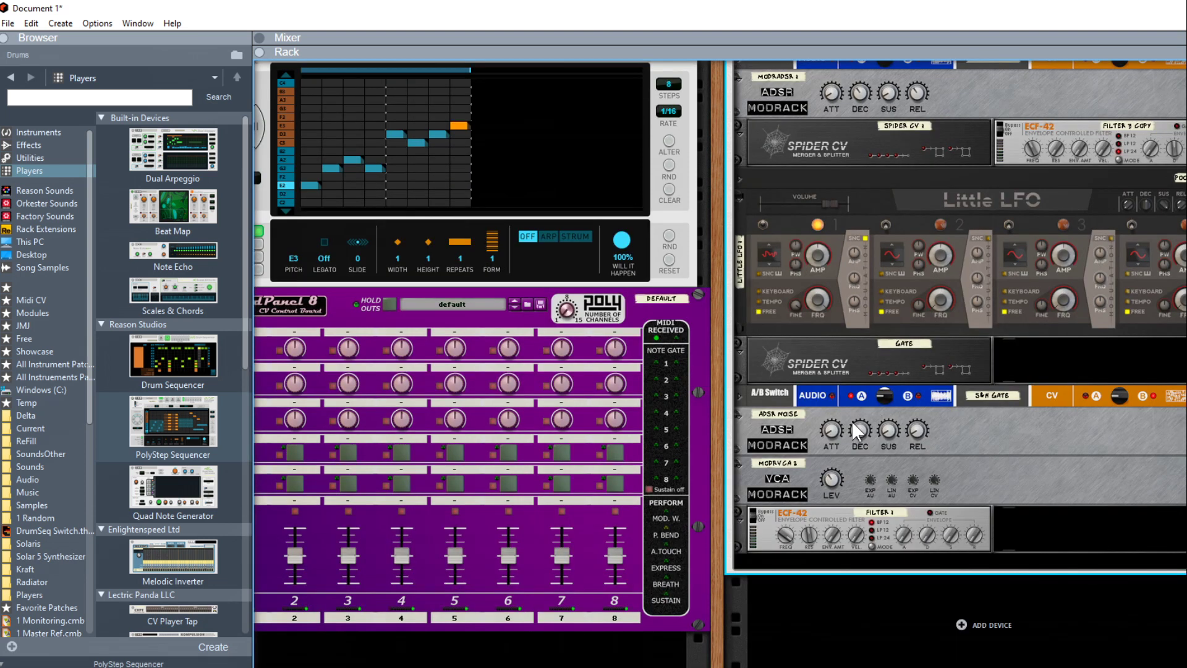
Play the PolyStep melody through the two-VCO patch together with the drum sequence
{"action": "scroll", "coordinate": [851, 421], "scroll_direction": "up", "scroll_amount": 1}
{"action": "scroll", "coordinate": [718, 297], "scroll_direction": "up", "scroll_amount": 1}
{"action": "scroll", "coordinate": [717, 297], "scroll_direction": "left", "scroll_amount": 1}
{"action": "scroll", "coordinate": [788, 321], "scroll_direction": "left", "scroll_amount": 1}
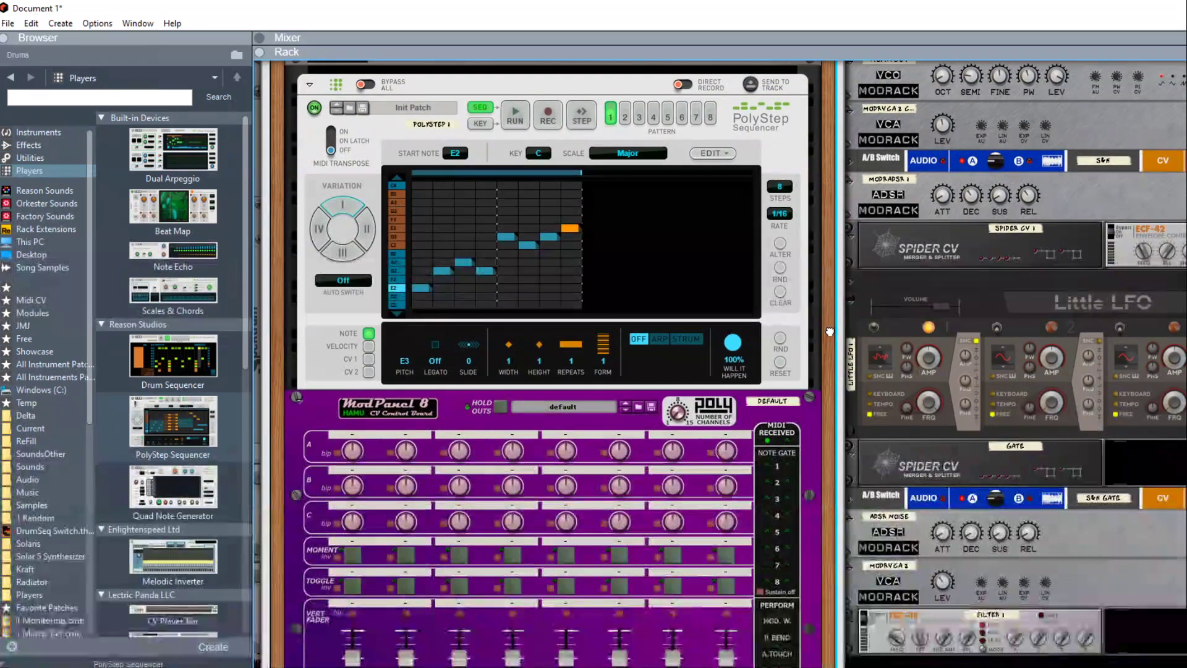
{"action": "scroll", "coordinate": [557, 403], "scroll_direction": "up", "scroll_amount": 7}
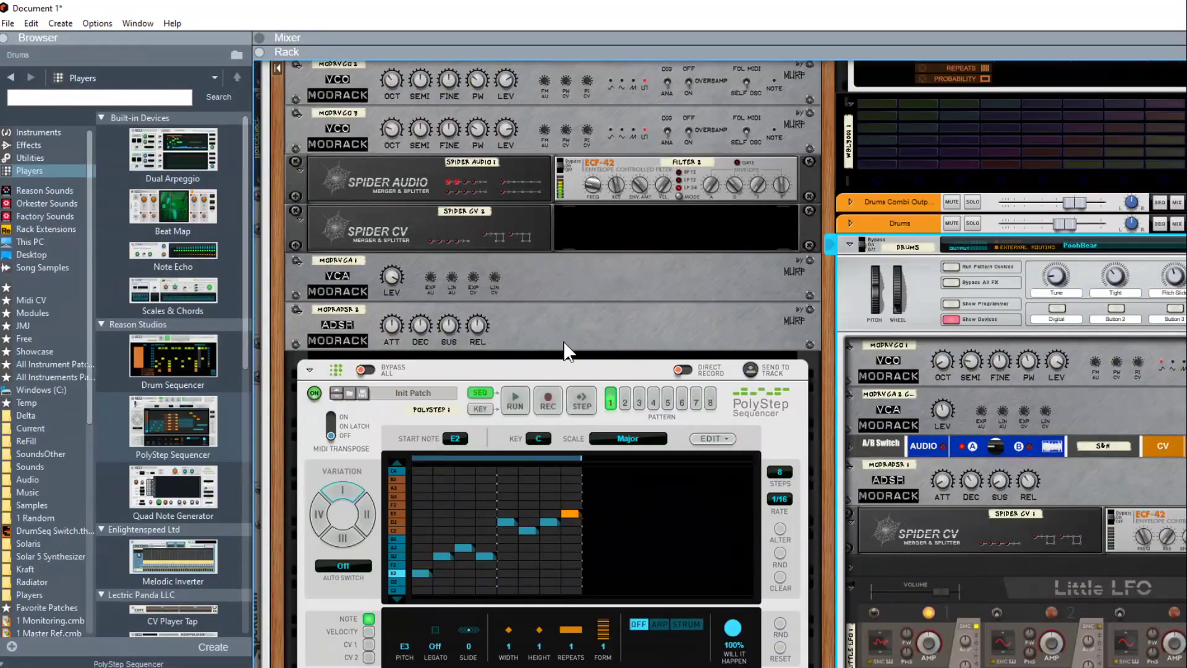
{"action": "scroll", "coordinate": [565, 362], "scroll_direction": "up", "scroll_amount": 1}
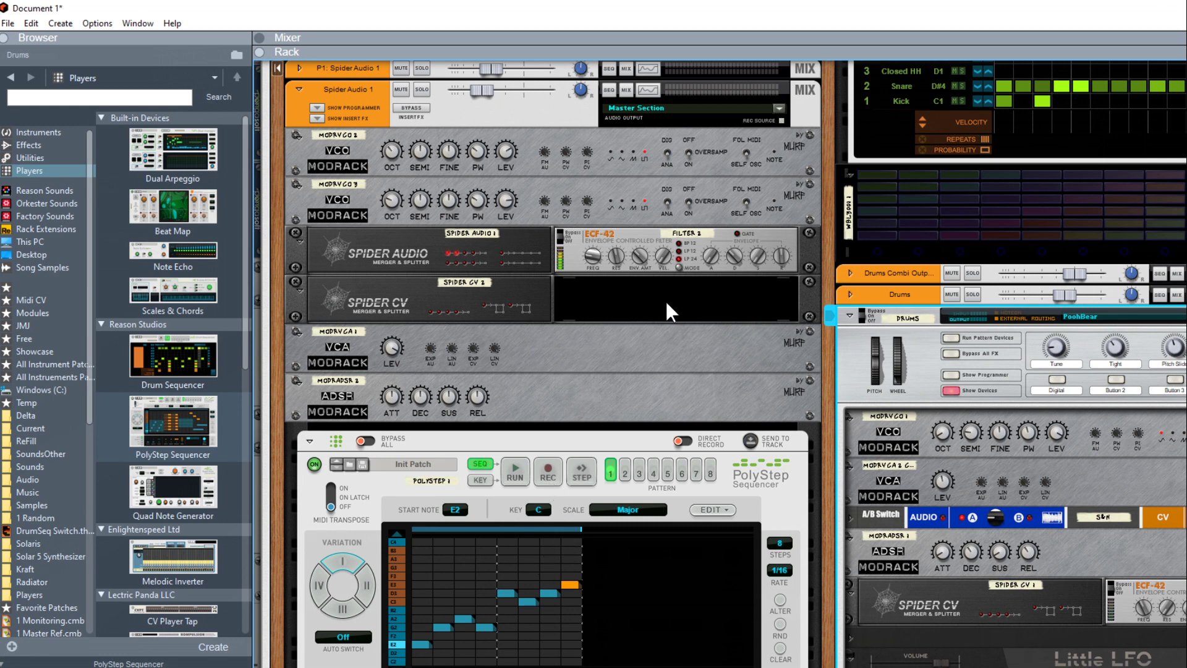
{"action": "key", "text": "space"}
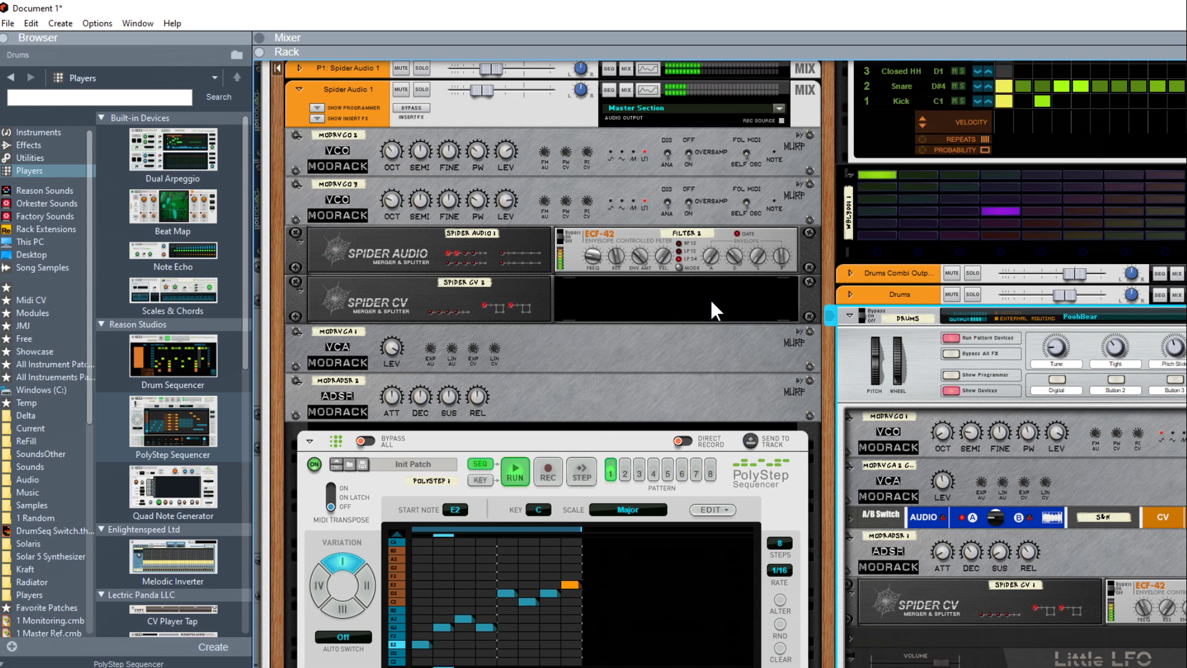
Set the ECF-42's envelope amount to 83 and its decay to 32 during playback
{"action": "left_click", "coordinate": [736, 254]}
{"action": "left_click_drag", "start_coordinate": [736, 255], "coordinate": [700, 214]}
{"action": "left_click_drag", "start_coordinate": [640, 250], "coordinate": [648, 195]}
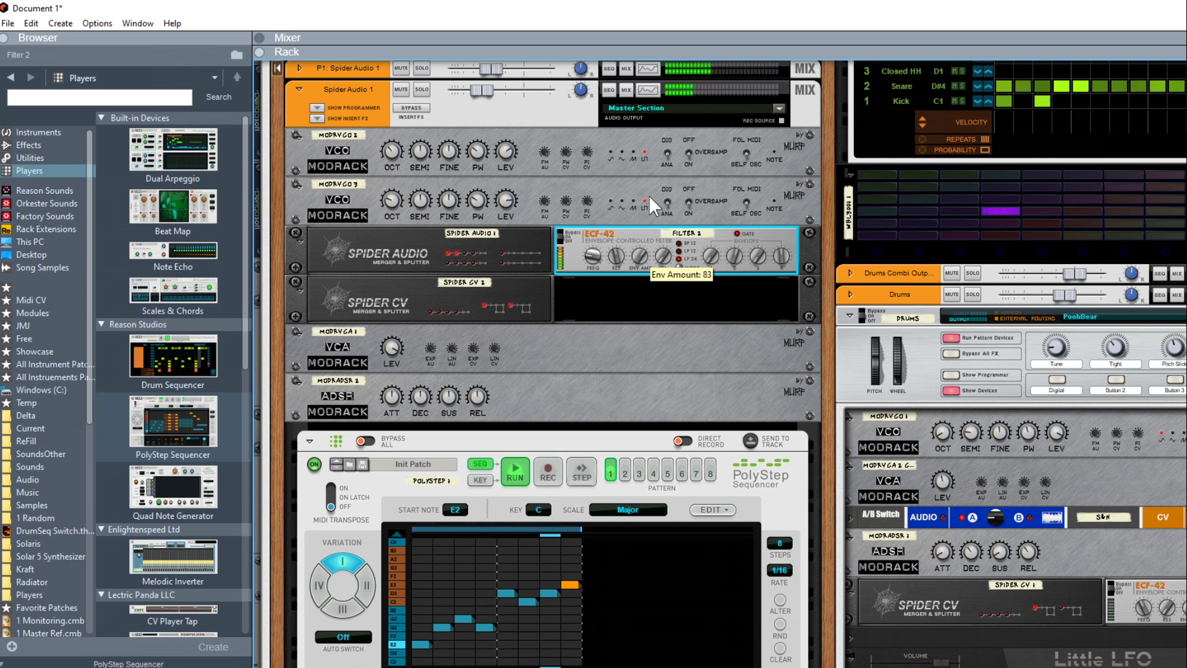
{"action": "mouse_move", "coordinate": [732, 254]}
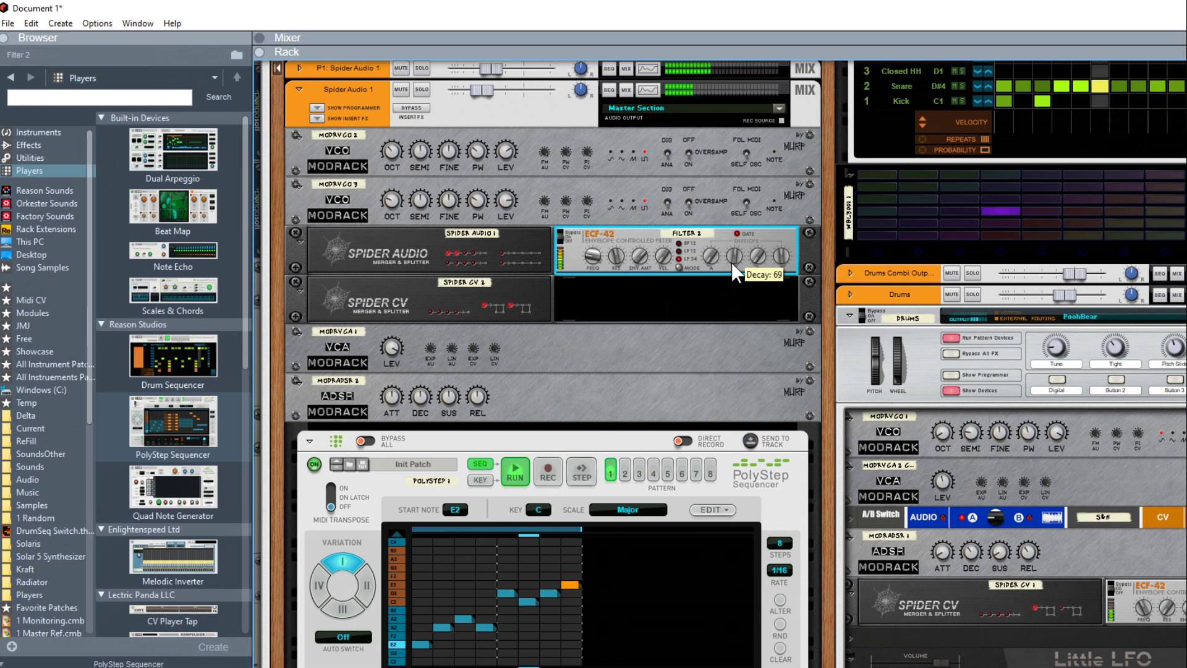
{"action": "left_click_drag", "start_coordinate": [729, 274], "coordinate": [727, 314]}
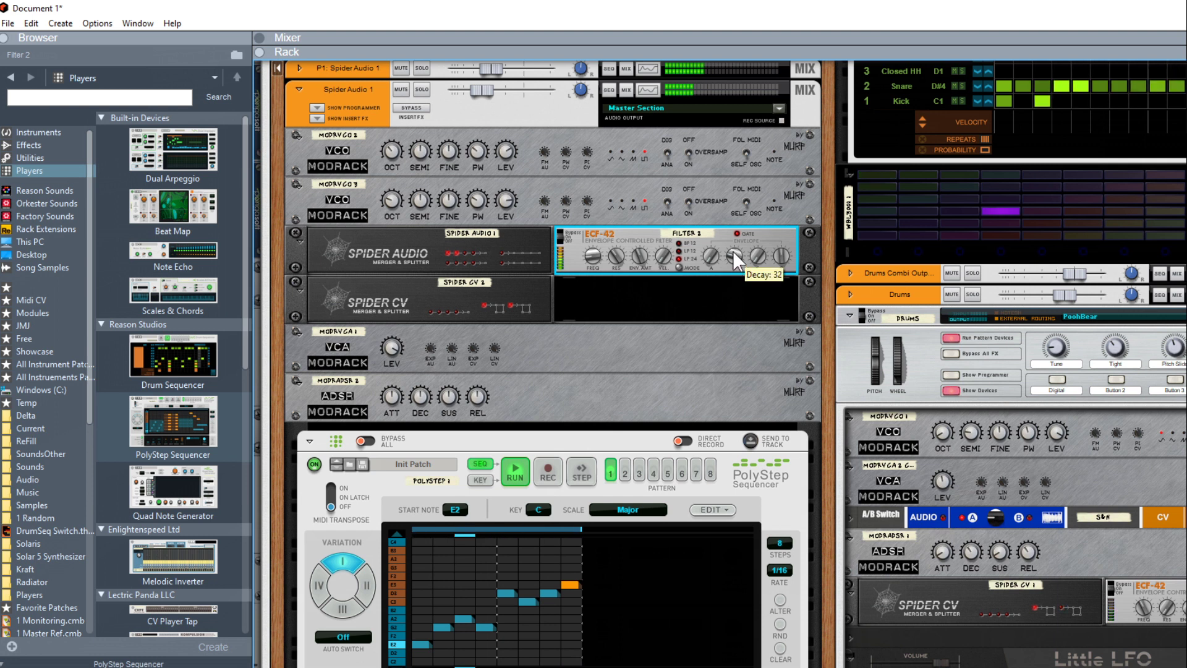
Raise the ECF-42's decay, set its frequency to 41, and increase its envelope amount further
{"action": "left_click_drag", "start_coordinate": [732, 236], "coordinate": [724, 165]}
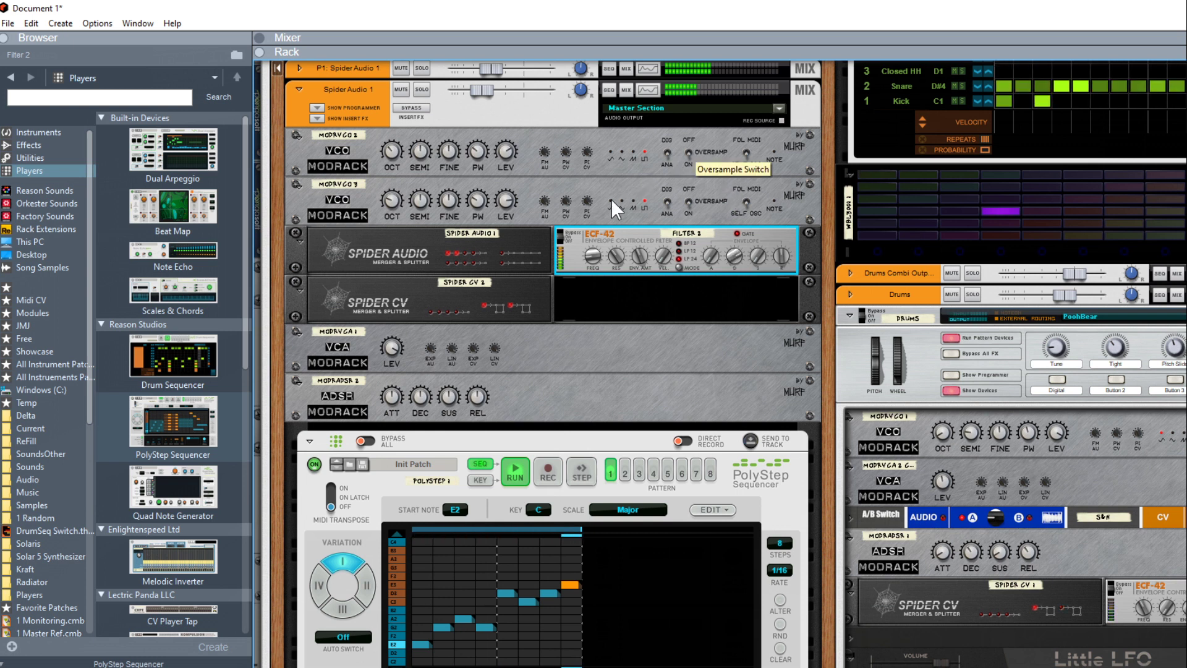
{"action": "mouse_move", "coordinate": [594, 246]}
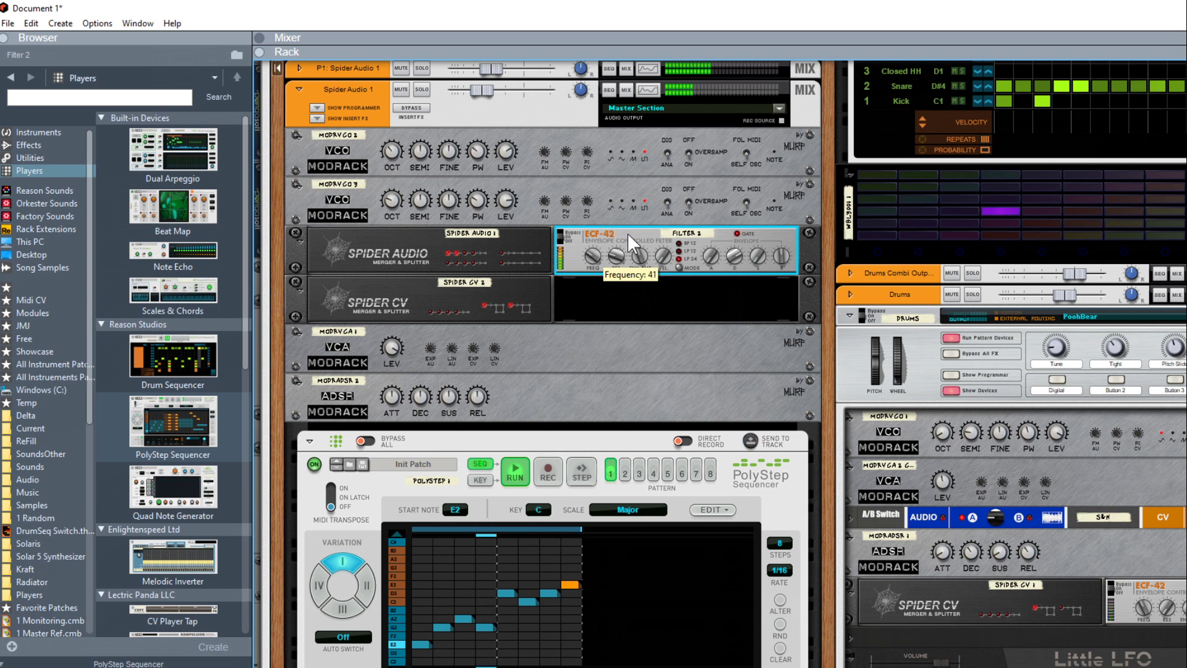
{"action": "mouse_move", "coordinate": [644, 251]}
{"action": "left_click_drag", "start_coordinate": [644, 247], "coordinate": [645, 198]}
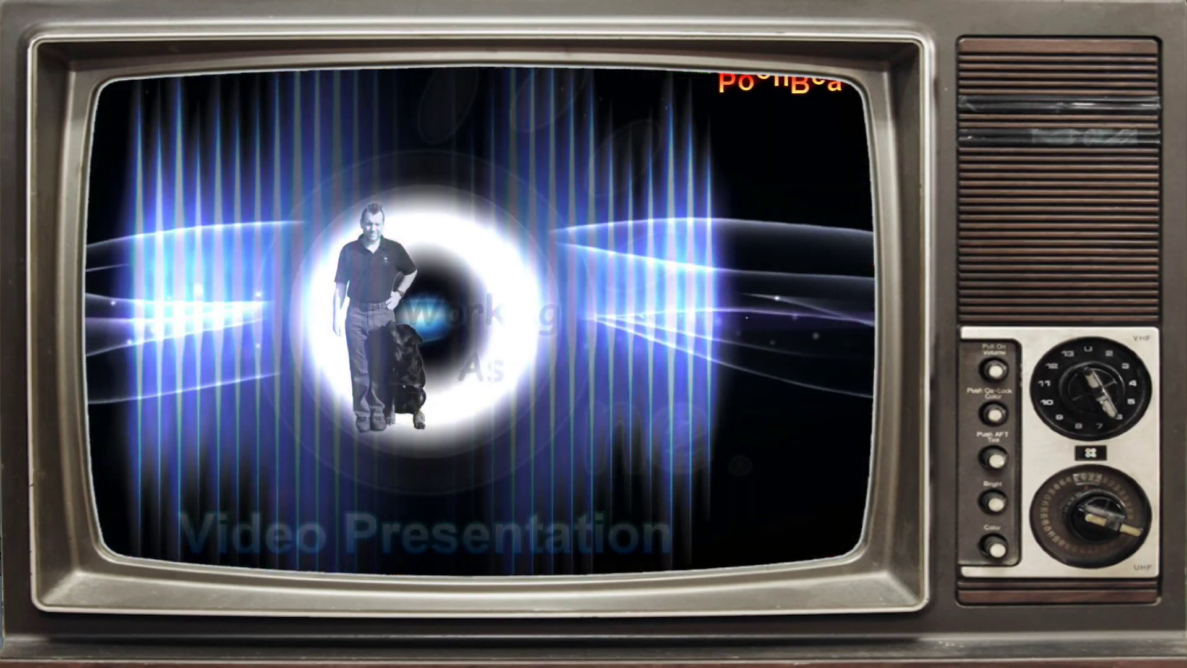